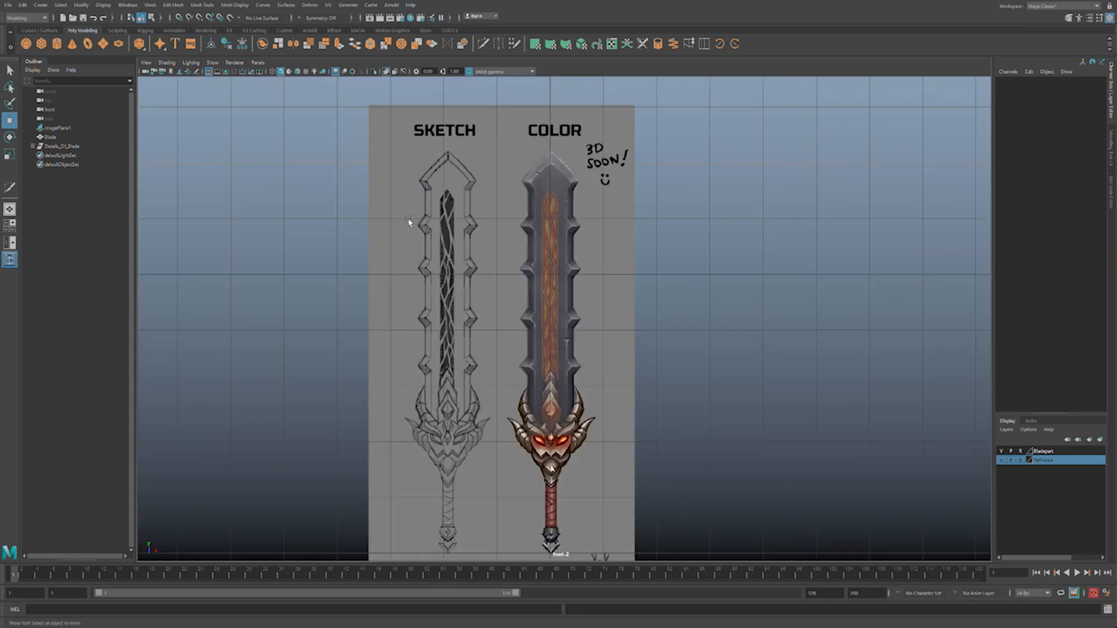
# Create a display layer named Details containing the Details_Of_Blade group.
pyautogui.click(61, 146)
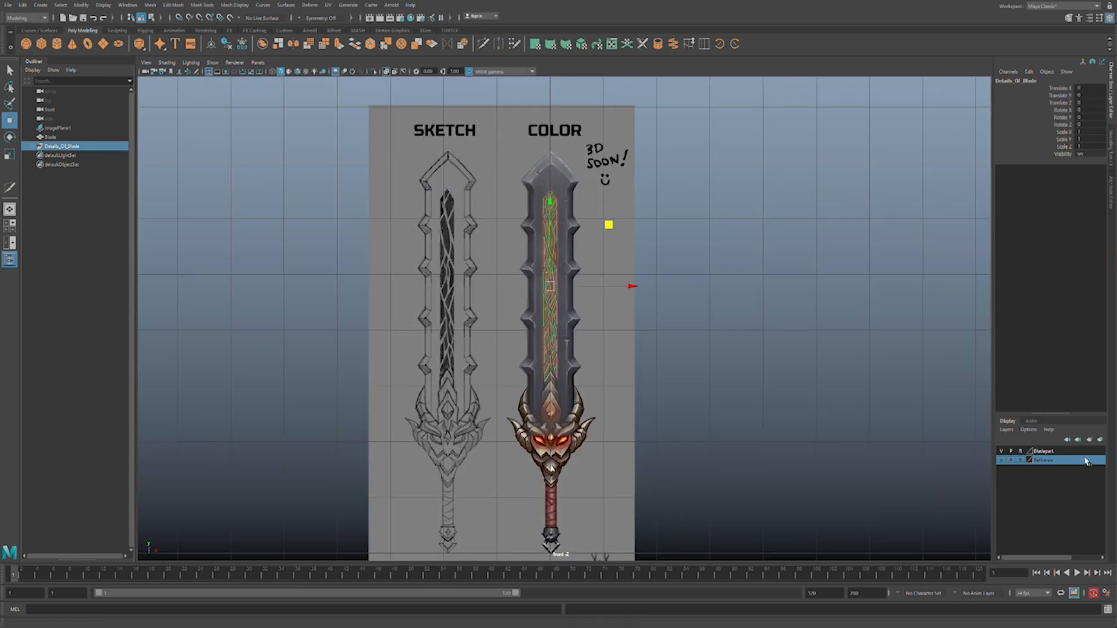
pyautogui.click(1099, 441)
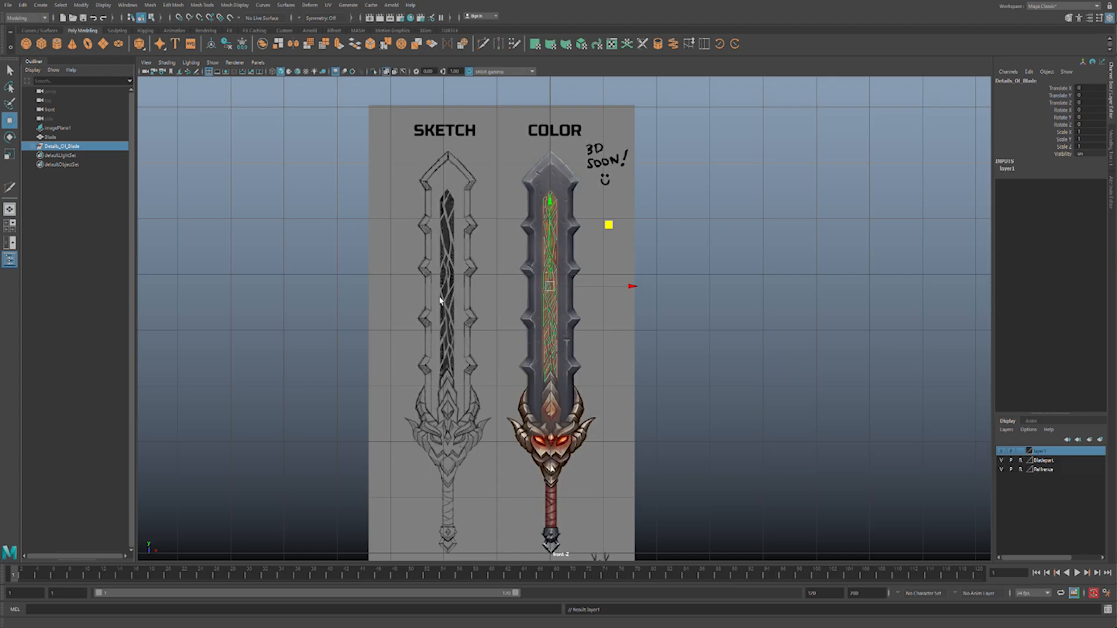
pyautogui.click(828, 379)
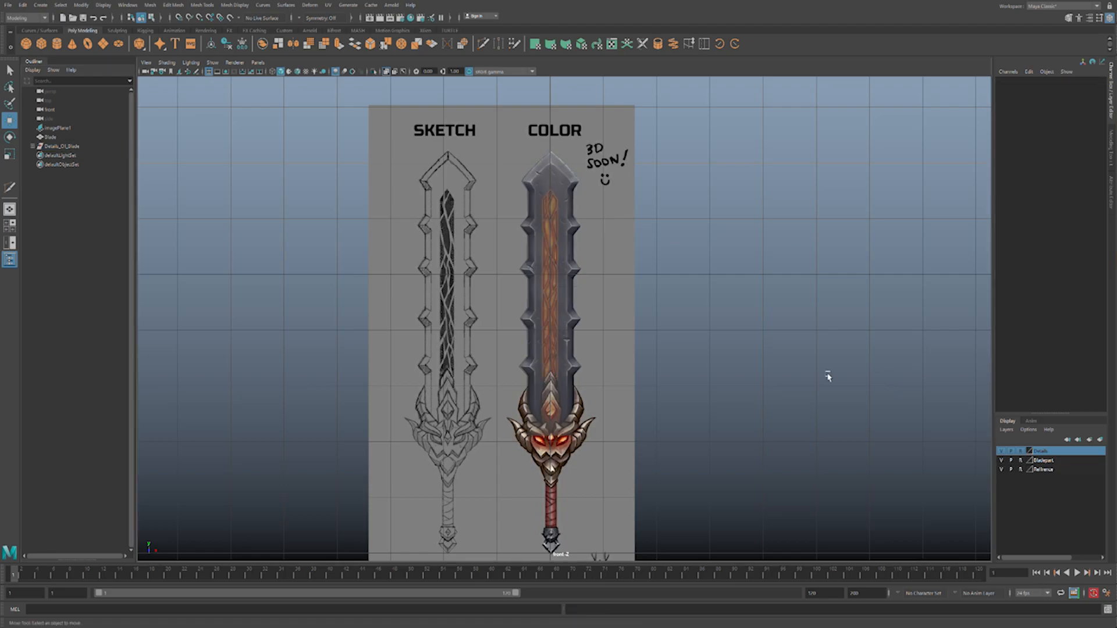
# Create a polygon cube and move it up over the sword's guard in the front view.
pyautogui.scroll(6, 530, 411)
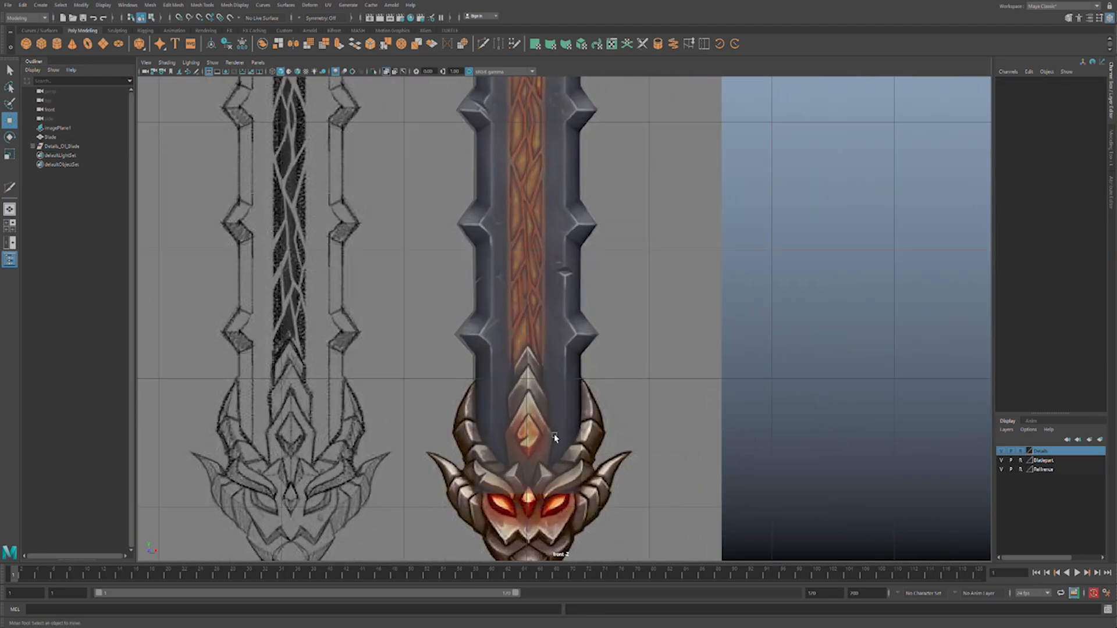
pyautogui.keyDown('alt'); pyautogui.moveTo(554, 434); pyautogui.dragTo(551, 370, button='middle'); pyautogui.keyUp('alt')
pyautogui.click(41, 43)
pyautogui.keyDown('alt'); pyautogui.moveTo(521, 335); pyautogui.dragTo(514, 236, button='middle'); pyautogui.keyUp('alt')
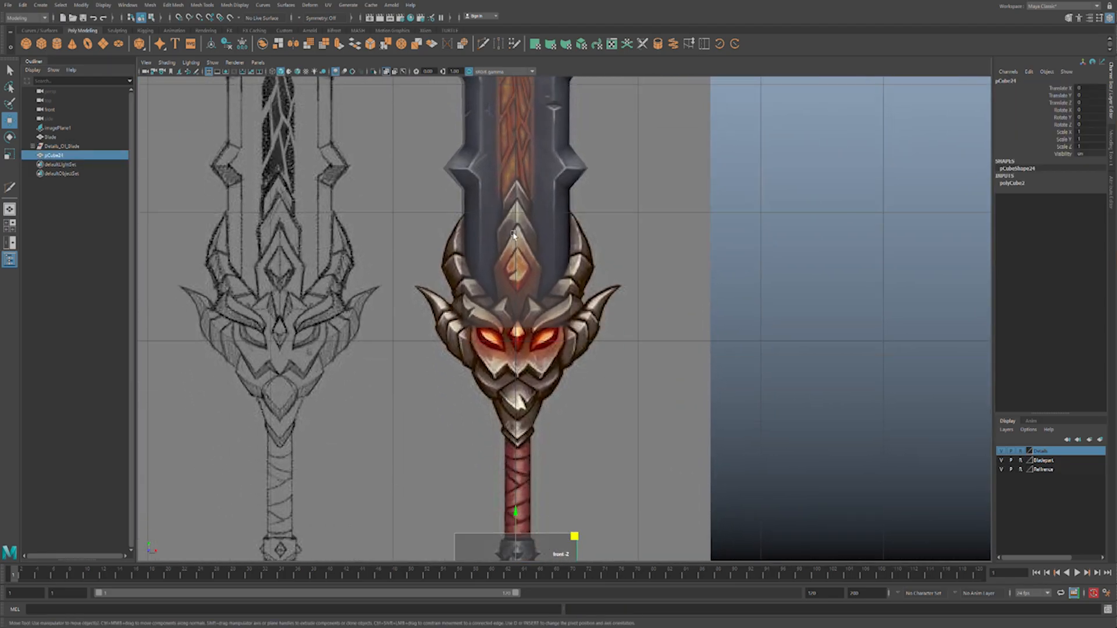
pyautogui.moveTo(529, 509); pyautogui.dragTo(531, 281)
pyautogui.scroll(8, 541, 244)
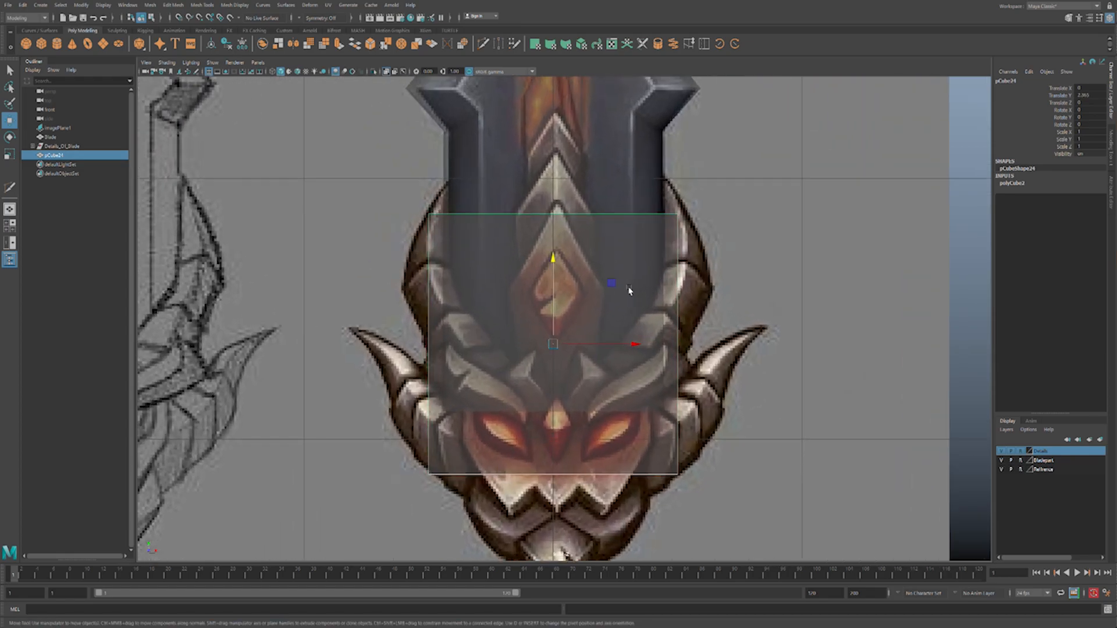
# Scale the cube down uniformly to about the width of the guard's central plate and align it vertically with the reference.
pyautogui.keyDown('alt'); pyautogui.moveTo(618, 289); pyautogui.dragTo(622, 254, button='middle'); pyautogui.keyUp('alt')
pyautogui.press('r')
pyautogui.moveTo(550, 326); pyautogui.dragTo(364, 286)
pyautogui.scroll(5, 583, 312)
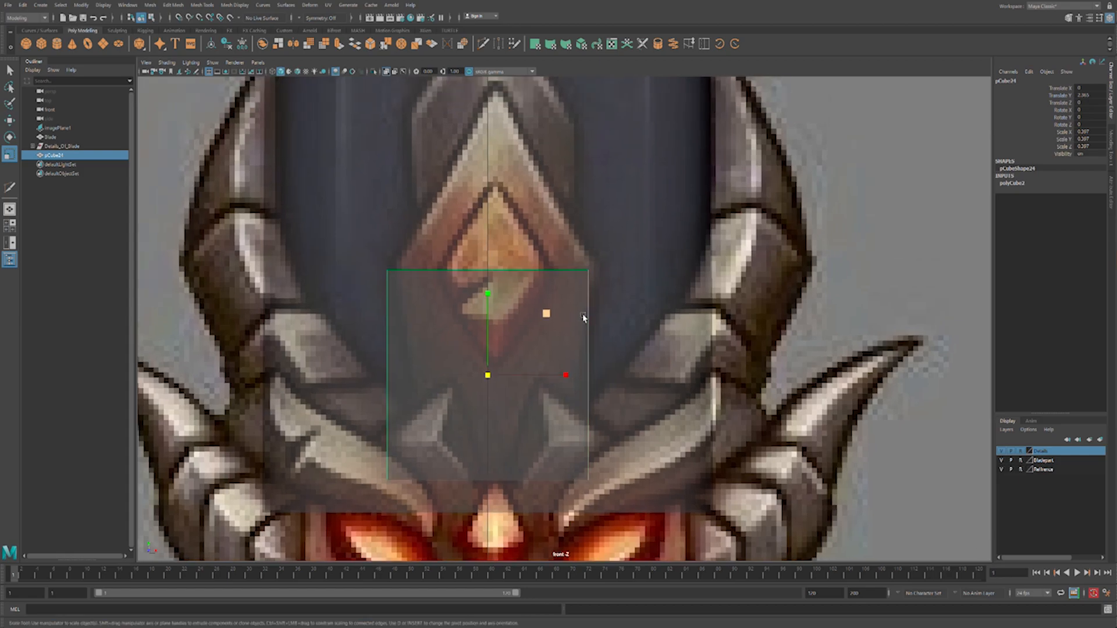
pyautogui.press('w')
pyautogui.moveTo(561, 382); pyautogui.dragTo(575, 386)
pyautogui.hotkey('ctrl', 'z')
pyautogui.moveTo(487, 305); pyautogui.dragTo(487, 296)
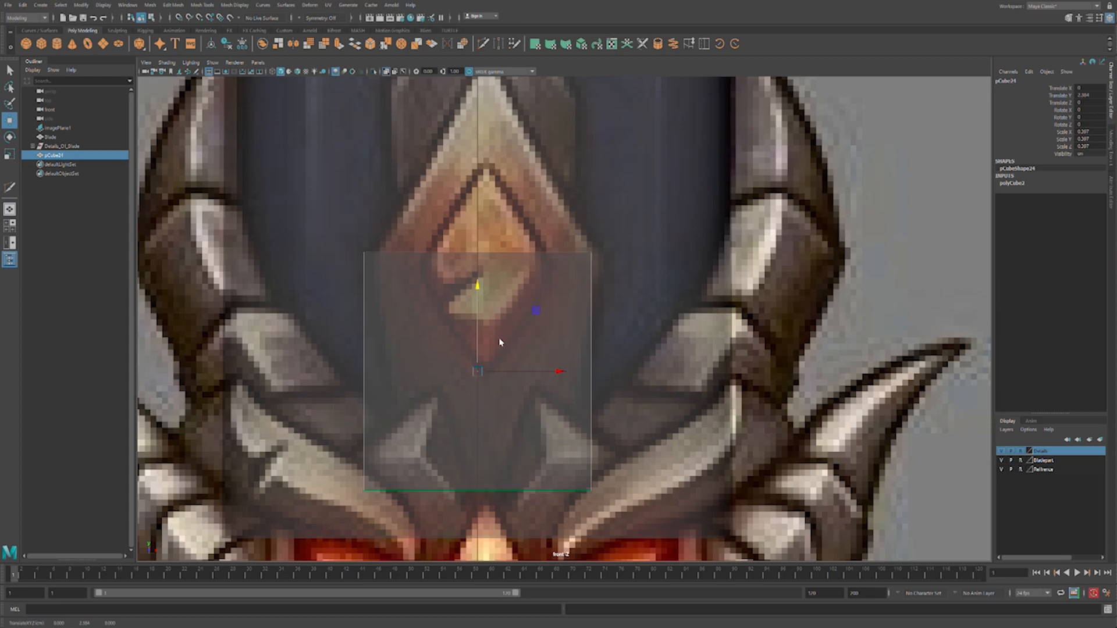
# Narrow the cube's bottom edge to taper it like the reference plate.
pyautogui.press('F10')
pyautogui.click(573, 490)
pyautogui.press('r')
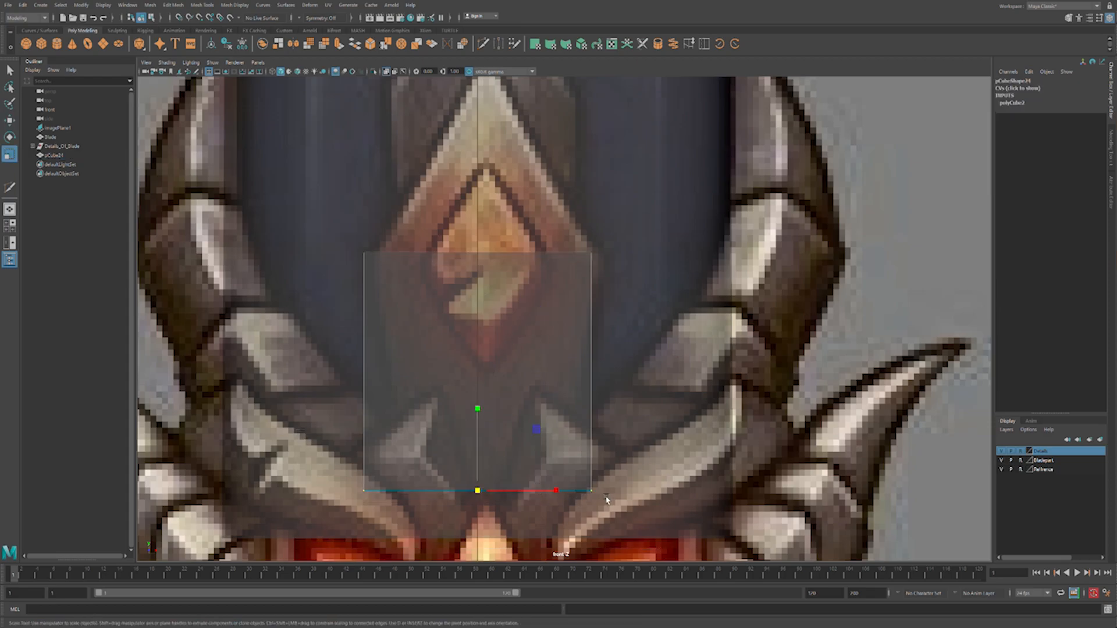
pyautogui.click(580, 488)
pyautogui.moveTo(274, 418); pyautogui.dragTo(527, 488)
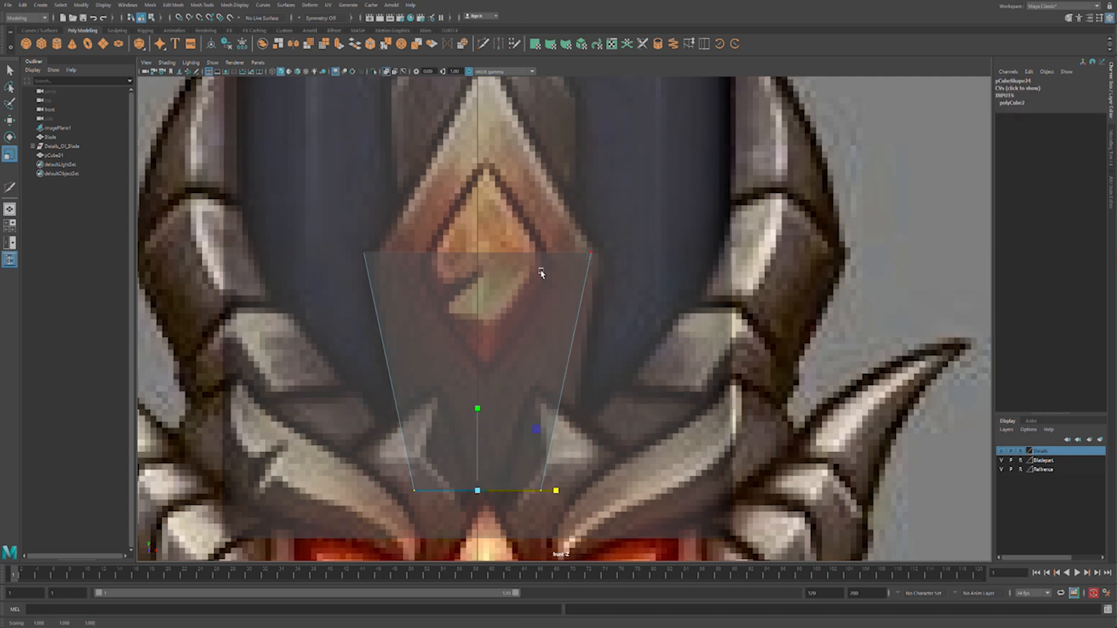
# Insert a vertical edge loop through the cube's middle and raise its top point to the plate's tip.
pyautogui.press('F8')
pyautogui.click(462, 45)
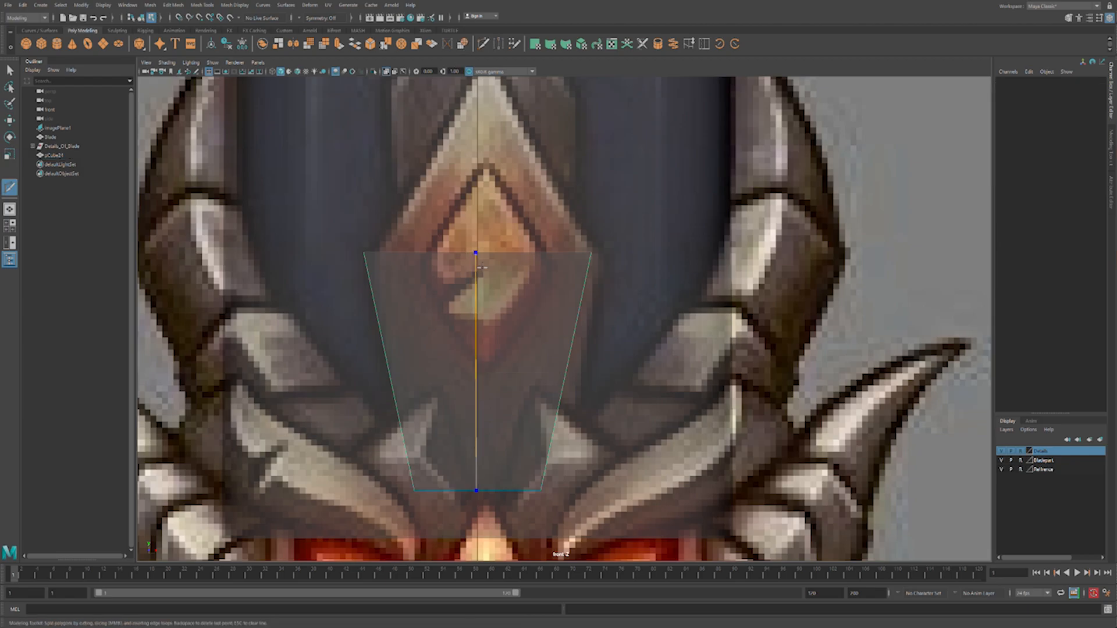
pyautogui.press('w')
pyautogui.keyDown('alt'); pyautogui.moveTo(552, 214); pyautogui.dragTo(554, 114, button='middle'); pyautogui.keyUp('alt')
pyautogui.keyDown('alt'); pyautogui.moveTo(635, 366); pyautogui.dragTo(634, 214, button='middle'); pyautogui.keyUp('alt')
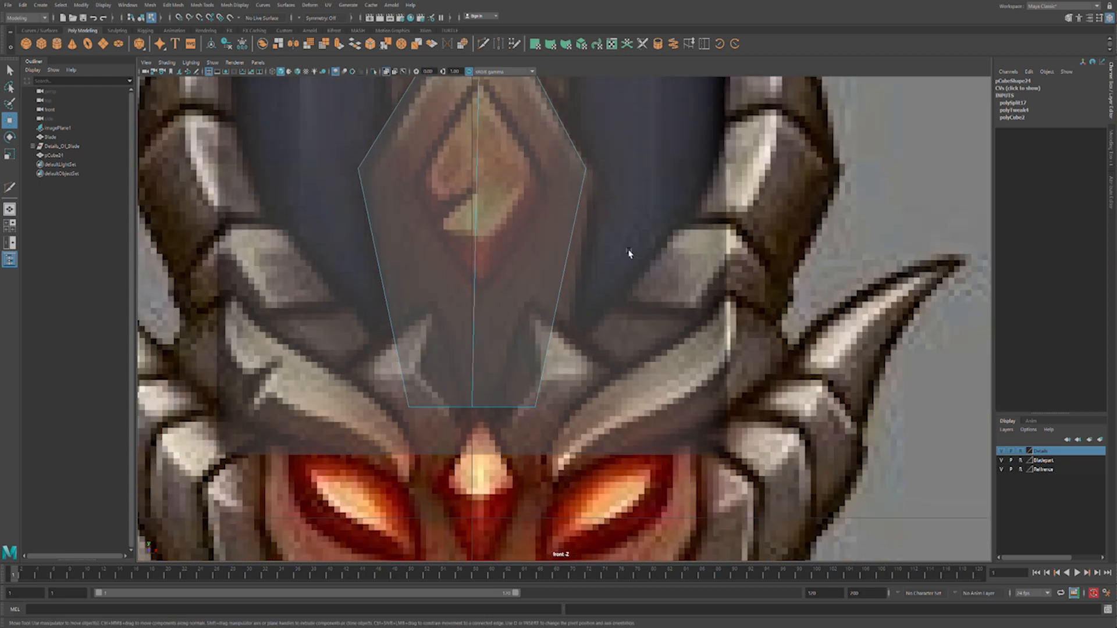
# Shift the plate's bottom vertices sideways slightly and widen the bottom edge to follow the reference.
pyautogui.keyDown('alt'); pyautogui.moveTo(607, 297); pyautogui.dragTo(606, 274, button='middle'); pyautogui.keyUp('alt')
pyautogui.moveTo(350, 312); pyautogui.dragTo(448, 367)
pyautogui.moveTo(551, 384); pyautogui.dragTo(562, 384)
pyautogui.scroll(1, 587, 291)
pyautogui.press('t')
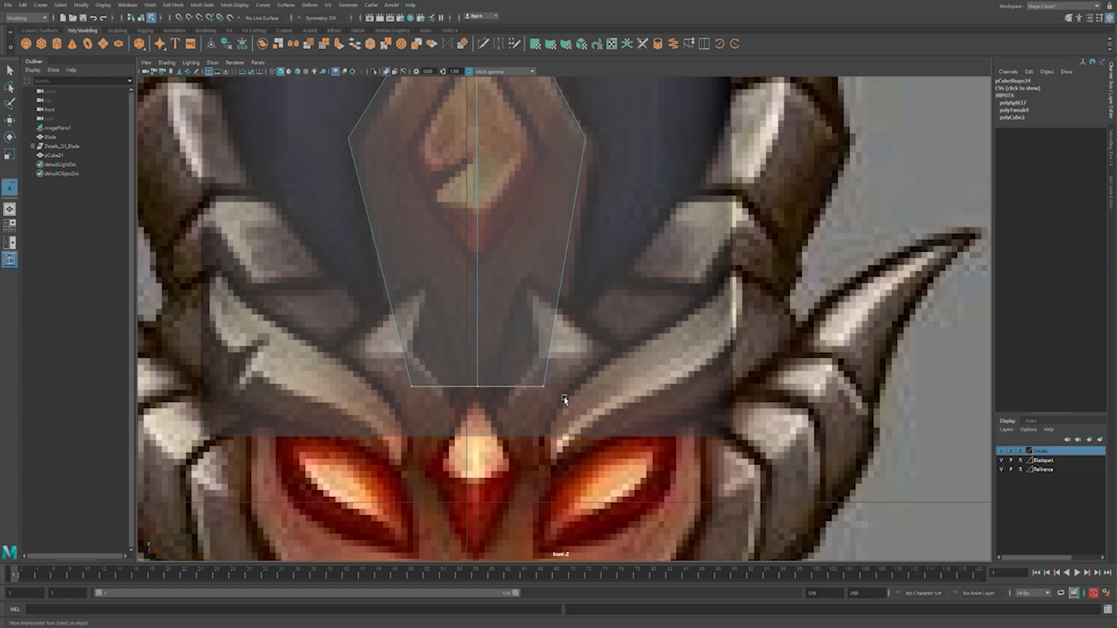
pyautogui.press('r')
pyautogui.moveTo(549, 388); pyautogui.dragTo(582, 395)
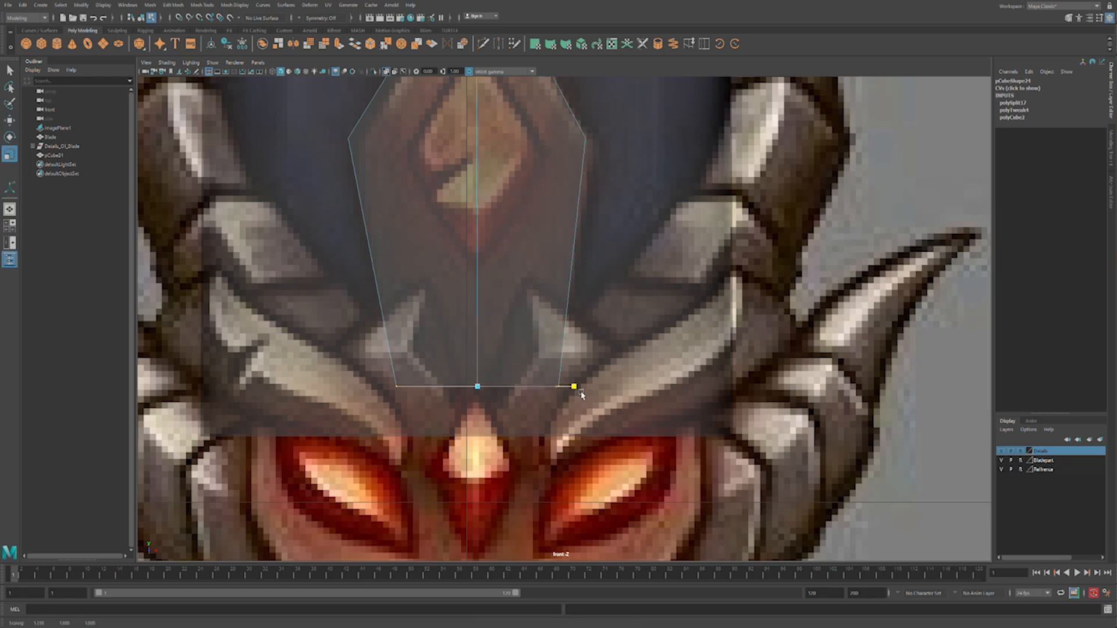
pyautogui.keyDown('alt'); pyautogui.moveTo(585, 226); pyautogui.dragTo(550, 291, button='middle'); pyautogui.keyUp('alt')
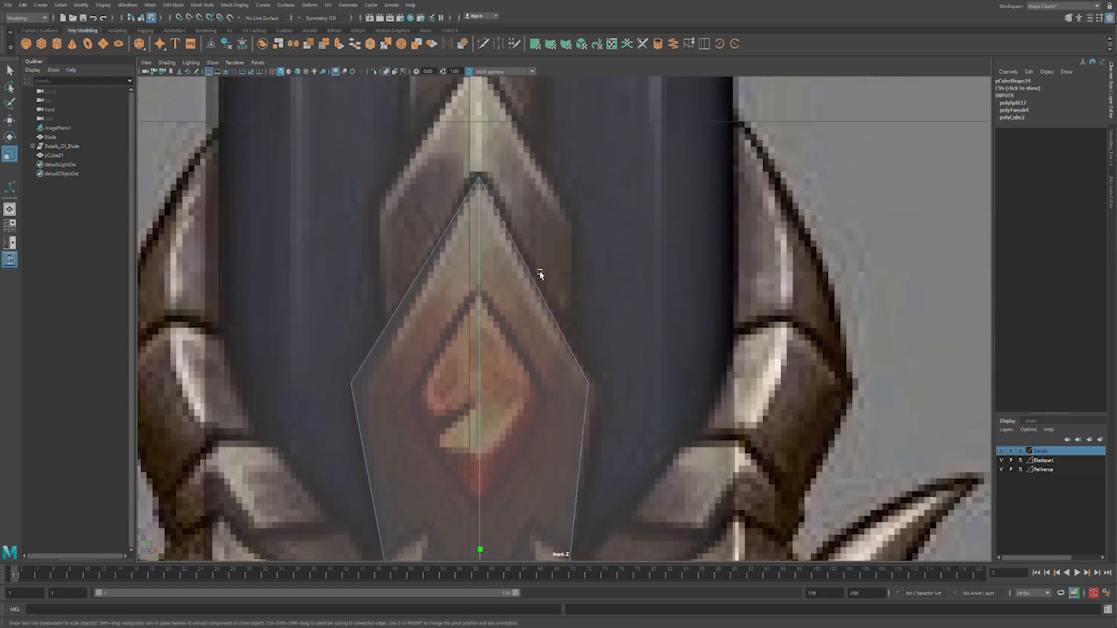
# Scale the plate's centre edges outward in depth in the perspective view to form a raised ridge.
pyautogui.press('F8')
pyautogui.press('space')
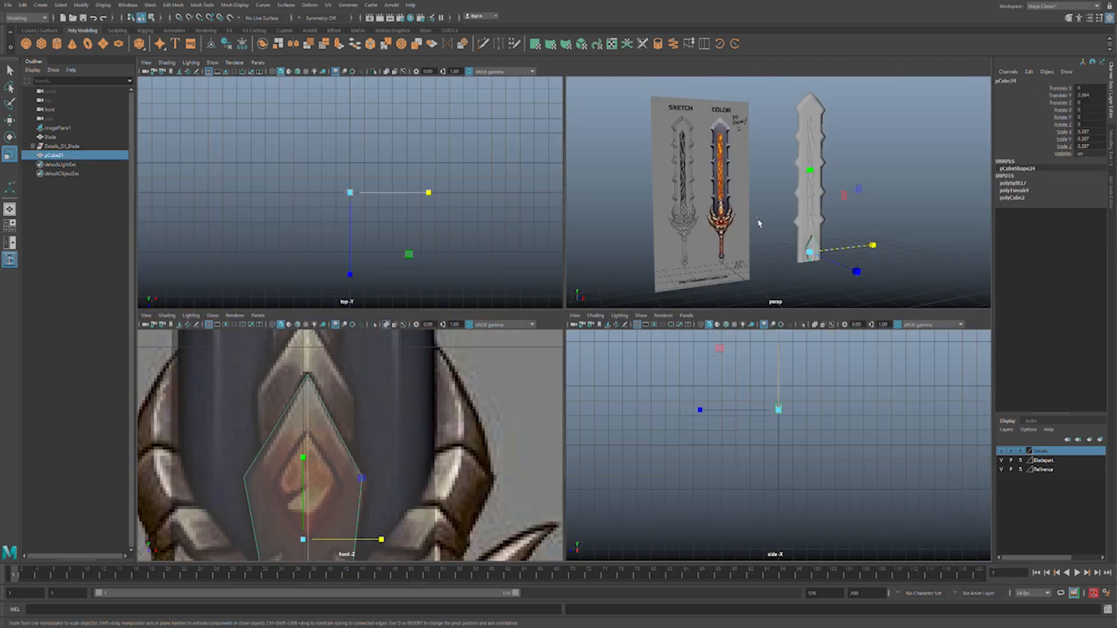
pyautogui.press('space')
pyautogui.scroll(5, 710, 294)
pyautogui.click(677, 384)
pyautogui.keyDown('alt'); pyautogui.moveTo(678, 384); pyautogui.dragTo(665, 302); pyautogui.keyUp('alt')
pyautogui.click(594, 379)
pyautogui.keyDown('alt'); pyautogui.moveTo(653, 367); pyautogui.dragTo(619, 402); pyautogui.keyUp('alt')
pyautogui.keyDown('alt'); pyautogui.moveTo(796, 291); pyautogui.dragTo(768, 319); pyautogui.keyUp('alt')
pyautogui.scroll(2, 642, 397)
pyautogui.keyDown('alt'); pyautogui.moveTo(624, 354); pyautogui.dragTo(596, 334); pyautogui.keyUp('alt')
pyautogui.moveTo(595, 333); pyautogui.dragTo(597, 308, button='right')
pyautogui.click(631, 346)
pyautogui.keyDown('alt'); pyautogui.moveTo(631, 346); pyautogui.dragTo(527, 351); pyautogui.keyUp('alt')
pyautogui.press('w')
pyautogui.keyDown('alt'); pyautogui.moveTo(651, 340); pyautogui.dragTo(552, 348); pyautogui.keyUp('alt')
pyautogui.scroll(2, 638, 348)
pyautogui.press('r')
pyautogui.moveTo(652, 386); pyautogui.dragTo(638, 286)
pyautogui.moveTo(638, 286); pyautogui.dragTo(681, 251, button='right')
pyautogui.click(765, 237)
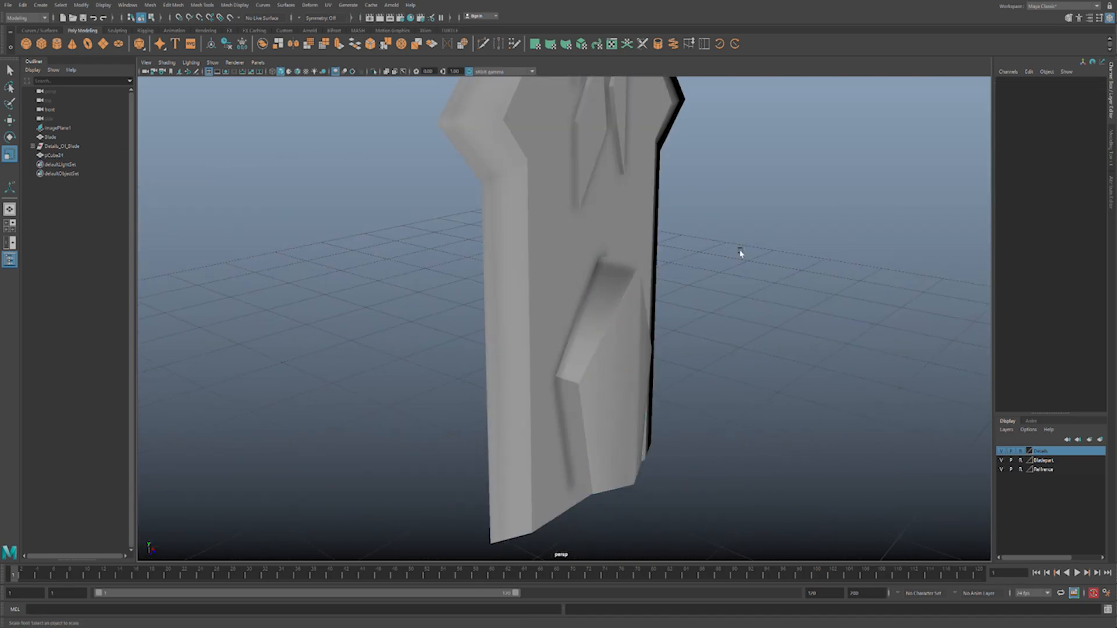
# Adjust the whole plate's depth scale to about 0.277 so it fits around the blade.
pyautogui.keyDown('alt'); pyautogui.moveTo(766, 237); pyautogui.dragTo(807, 287); pyautogui.keyUp('alt')
pyautogui.click(618, 318)
pyautogui.moveTo(638, 392); pyautogui.dragTo(633, 392)
pyautogui.keyDown('alt'); pyautogui.moveTo(768, 395); pyautogui.dragTo(739, 349); pyautogui.keyUp('alt')
# Duplicate the plate upward in the front view and scale the copy slightly smaller over the middle chevron.
pyautogui.press('space')
pyautogui.press('space')
pyautogui.scroll(-9, 548, 332)
pyautogui.press('w')
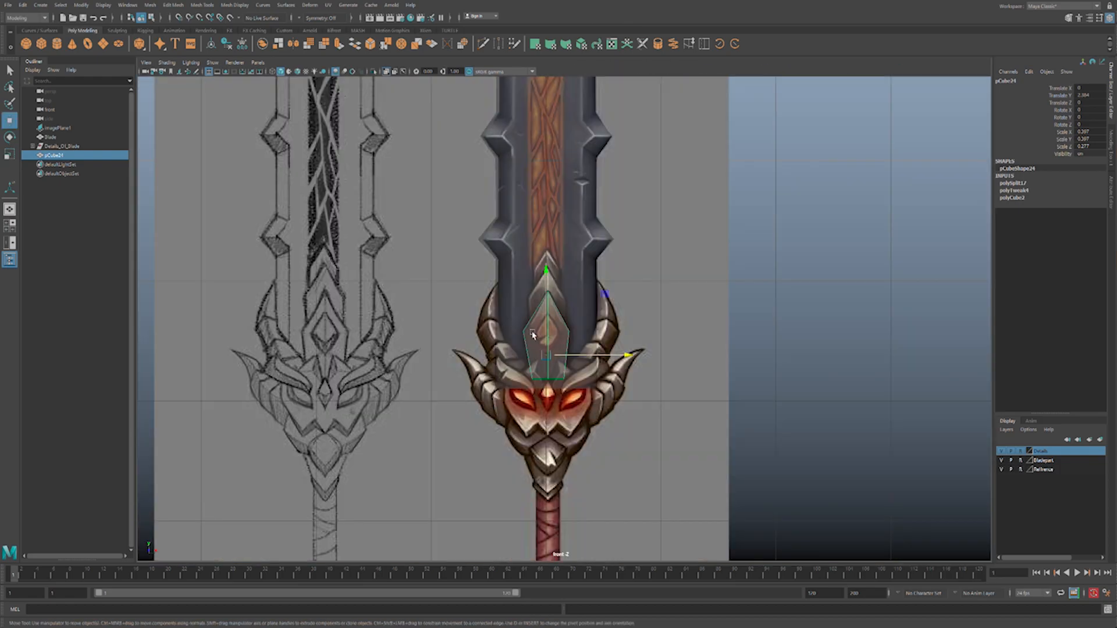
pyautogui.scroll(3, 551, 314)
pyautogui.keyDown('shift'); pyautogui.moveTo(539, 295); pyautogui.dragTo(547, 253); pyautogui.keyUp('shift')
pyautogui.scroll(4, 545, 256)
pyautogui.press('r')
pyautogui.moveTo(525, 344); pyautogui.dragTo(518, 340)
pyautogui.press('w')
pyautogui.moveTo(521, 260); pyautogui.dragTo(521, 254)
pyautogui.scroll(4, 538, 272)
pyautogui.scroll(2, 556, 283)
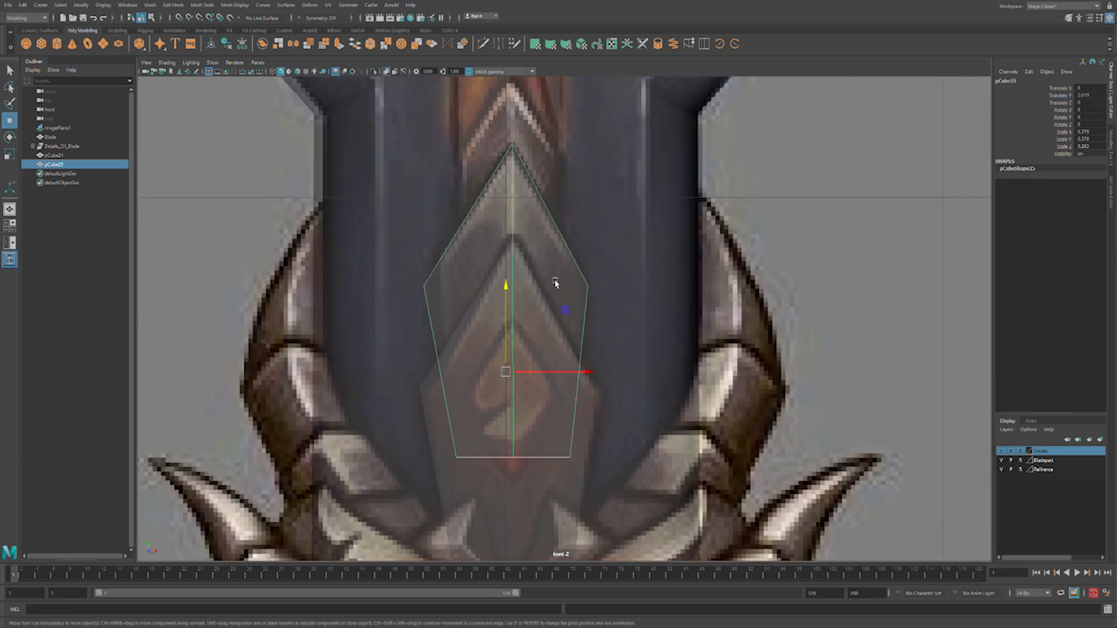
# Move the duplicated plate in depth to a Z translation of about -0.018.
pyautogui.press('space')
pyautogui.press('space')
pyautogui.keyDown('alt'); pyautogui.moveTo(775, 264); pyautogui.dragTo(654, 370); pyautogui.keyUp('alt')
pyautogui.press('space')
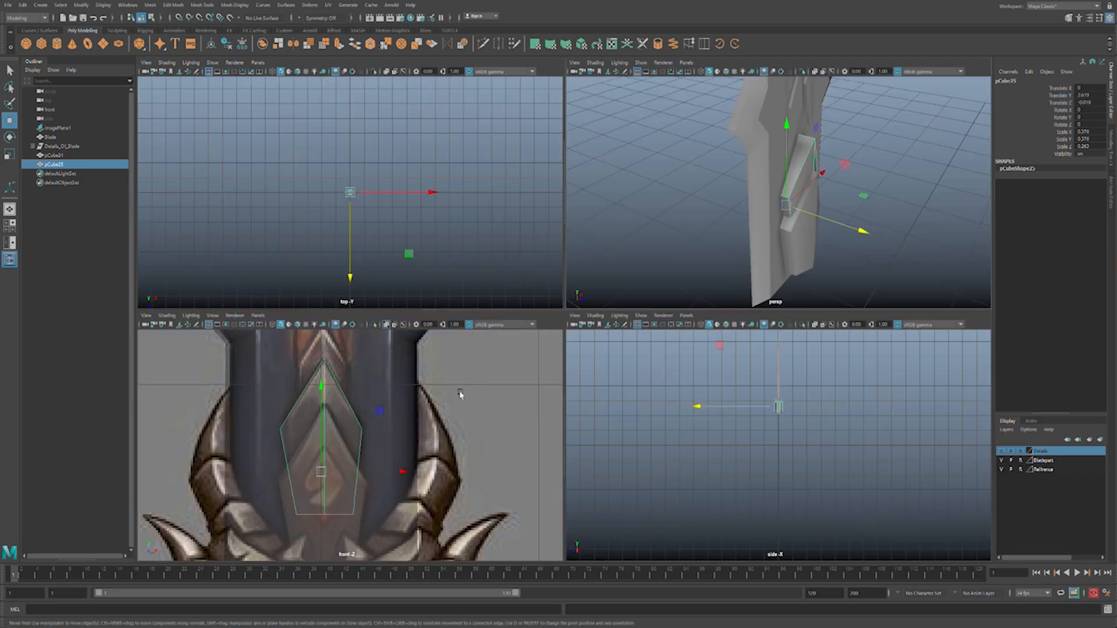
# Duplicate the middle plate upward and scale the new copy down over the topmost chevron of the reference.
pyautogui.press('space')
pyautogui.moveTo(507, 288)
pyautogui.keyDown('shift'); pyautogui.mouseDown()
pyautogui.moveTo(511, 206)
pyautogui.moveTo(515, 215)
pyautogui.mouseUp(); pyautogui.keyUp('shift')
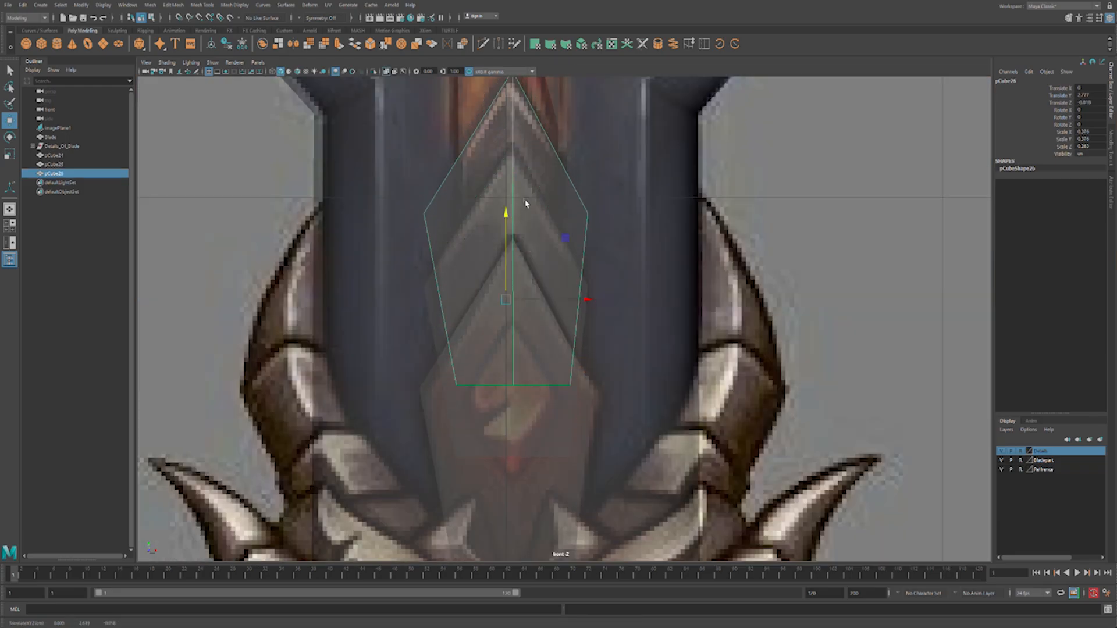
pyautogui.keyDown('alt'); pyautogui.moveTo(550, 158); pyautogui.dragTo(556, 273, button='middle'); pyautogui.keyUp('alt')
pyautogui.scroll(2, 538, 304)
pyautogui.press('r')
pyautogui.moveTo(514, 427); pyautogui.dragTo(448, 391)
pyautogui.press('w')
pyautogui.moveTo(516, 349); pyautogui.dragTo(519, 298)
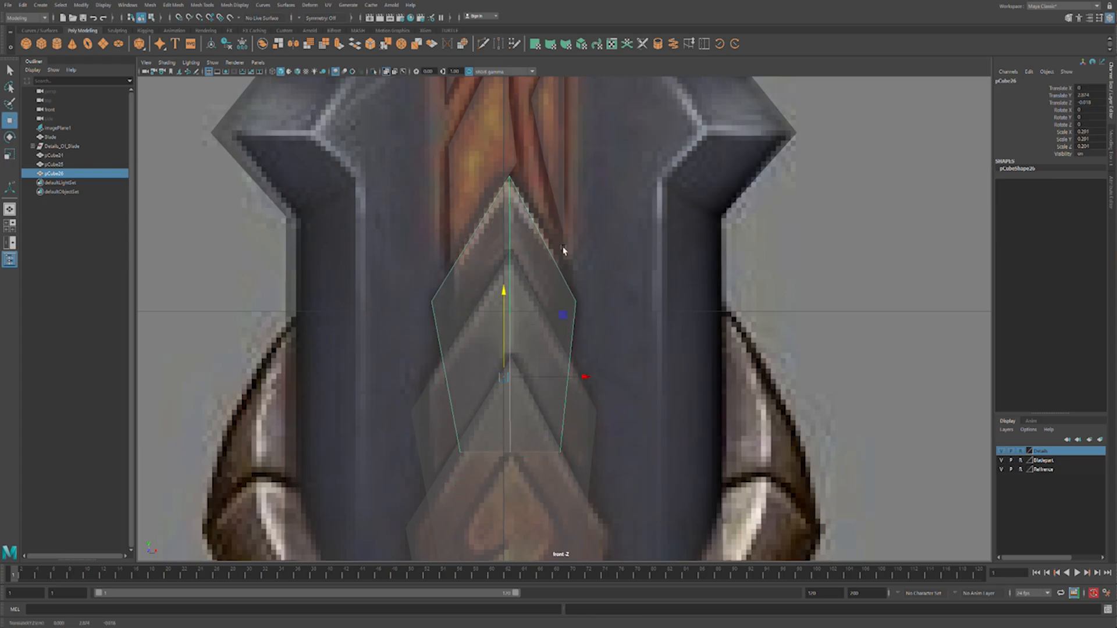
# Raise the top plate's side corner vertices and bring them closer together to match the reference outline.
pyautogui.scroll(1, 573, 294)
pyautogui.moveTo(531, 289); pyautogui.dragTo(453, 282, button='right')
pyautogui.moveTo(375, 261); pyautogui.dragTo(631, 329)
pyautogui.moveTo(519, 280); pyautogui.dragTo(502, 205, button='middle')
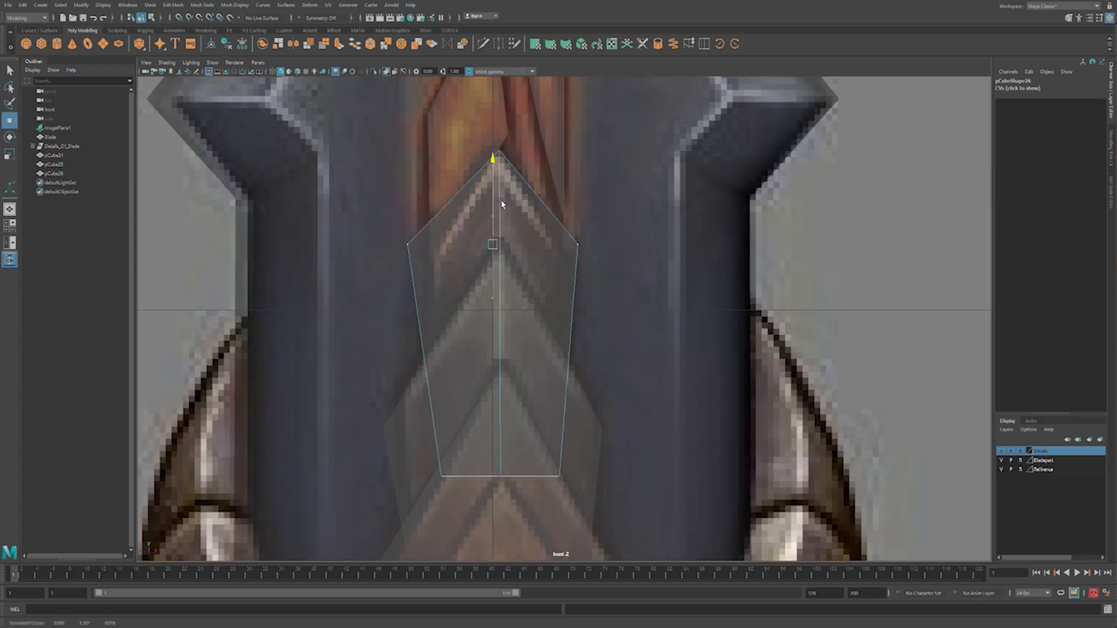
pyautogui.moveTo(386, 219); pyautogui.dragTo(450, 278)
pyautogui.moveTo(680, 280); pyautogui.dragTo(679, 280)
pyautogui.press('r')
pyautogui.moveTo(574, 254); pyautogui.dragTo(562, 256)
# Raise the top plate's bottom vertices to shorten the plate.
pyautogui.moveTo(404, 419); pyautogui.dragTo(616, 495)
pyautogui.press('w')
pyautogui.moveTo(500, 391); pyautogui.dragTo(500, 296)
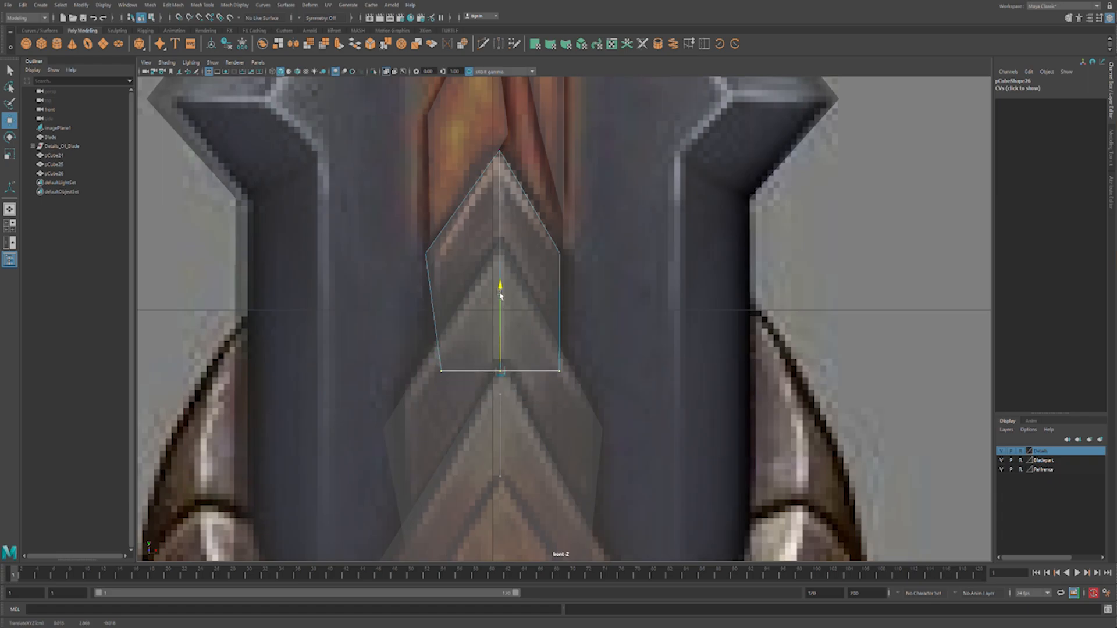
# Reduce the middle plate's depth scale to about 0.221 and centre it on the blade's thickness.
pyautogui.press('space')
pyautogui.press('space')
pyautogui.click(819, 201)
pyautogui.keyDown('alt'); pyautogui.moveTo(704, 218); pyautogui.dragTo(624, 225); pyautogui.keyUp('alt')
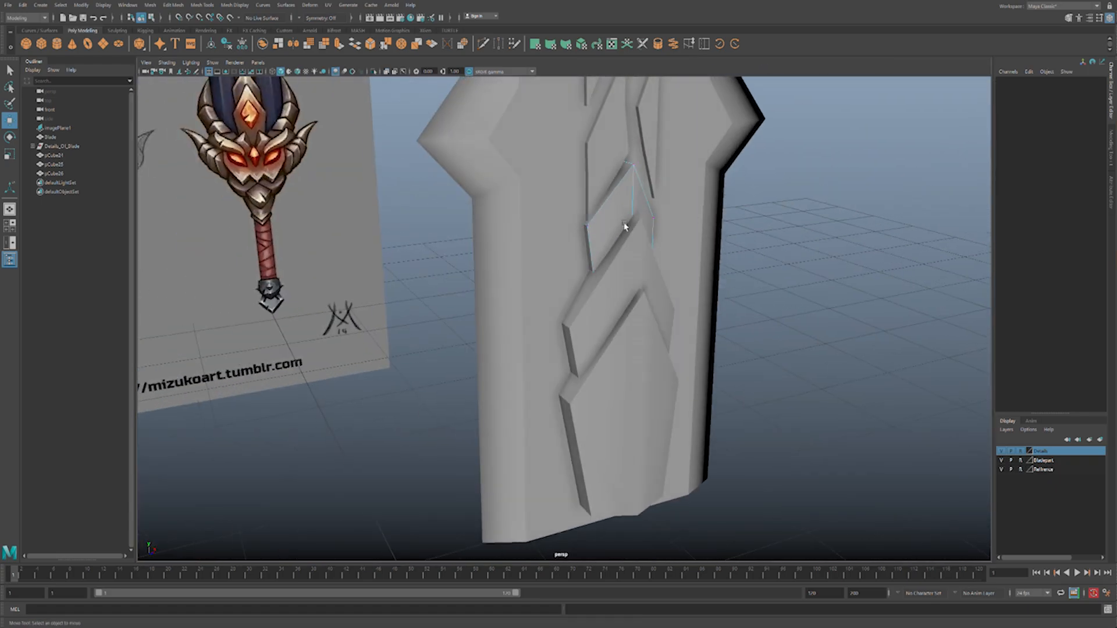
pyautogui.keyDown('alt'); pyautogui.moveTo(681, 175); pyautogui.dragTo(521, 315); pyautogui.keyUp('alt')
pyautogui.click(521, 314)
pyautogui.keyDown('alt'); pyautogui.moveTo(605, 294); pyautogui.dragTo(668, 310); pyautogui.keyUp('alt')
pyautogui.press('r')
pyautogui.moveTo(661, 369); pyautogui.dragTo(674, 369)
pyautogui.press('w')
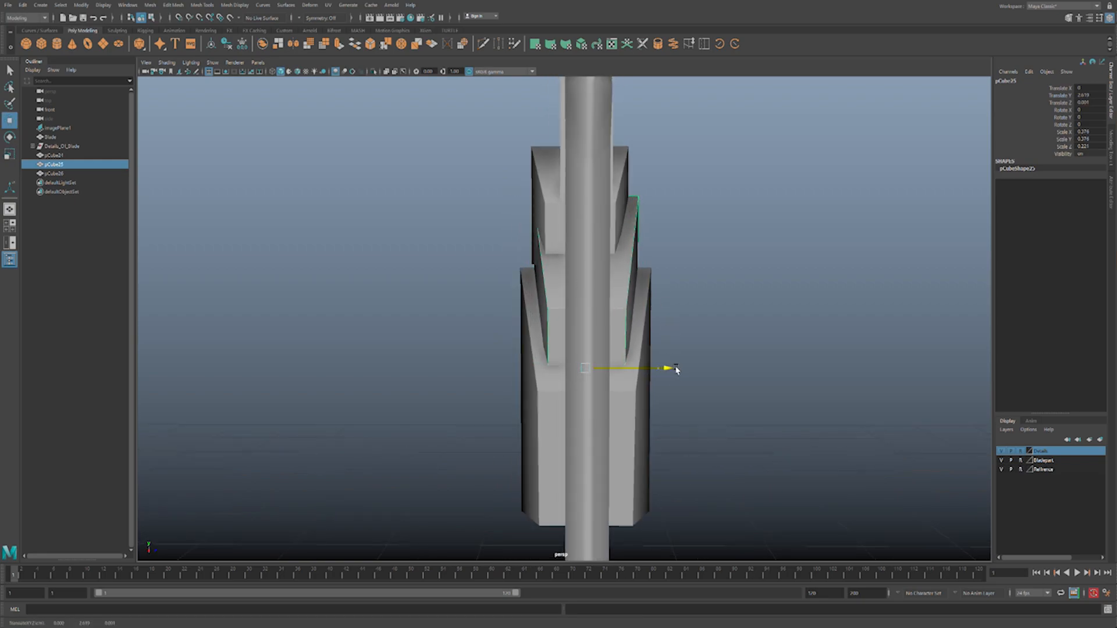
# Adjust the top plate's placement in depth against the blade.
pyautogui.click(632, 161)
pyautogui.moveTo(669, 285); pyautogui.dragTo(681, 314)
pyautogui.press('r')
pyautogui.click(702, 264)
# Create a cube over the lowest plate, rotated about 45 degrees in Z and scaled uniformly to about 0.241.
pyautogui.press('space')
pyautogui.press('space')
pyautogui.scroll(-12, 524, 417)
pyautogui.scroll(4, 578, 344)
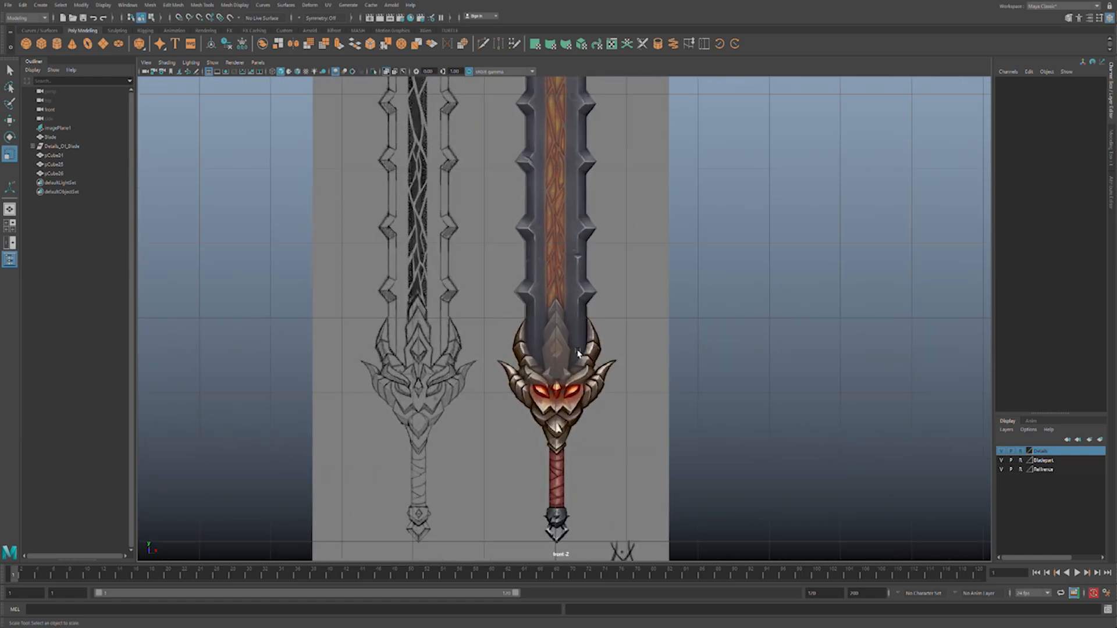
pyautogui.scroll(1, 578, 352)
pyautogui.press('w')
pyautogui.moveTo(561, 493); pyautogui.dragTo(451, 394)
pyautogui.scroll(2, 562, 294)
pyautogui.scroll(5, 561, 295)
pyautogui.press('e')
pyautogui.press('r')
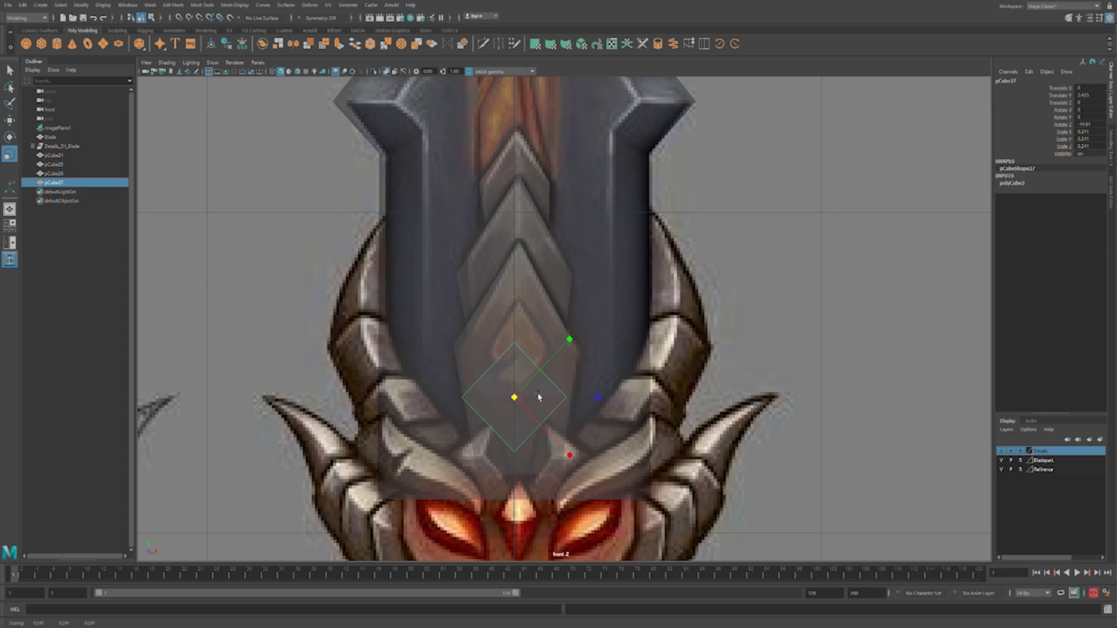
# Freeze the diamond cube's transformations and fit it over the gem with an X scale of about 0.722.
pyautogui.click(228, 49)
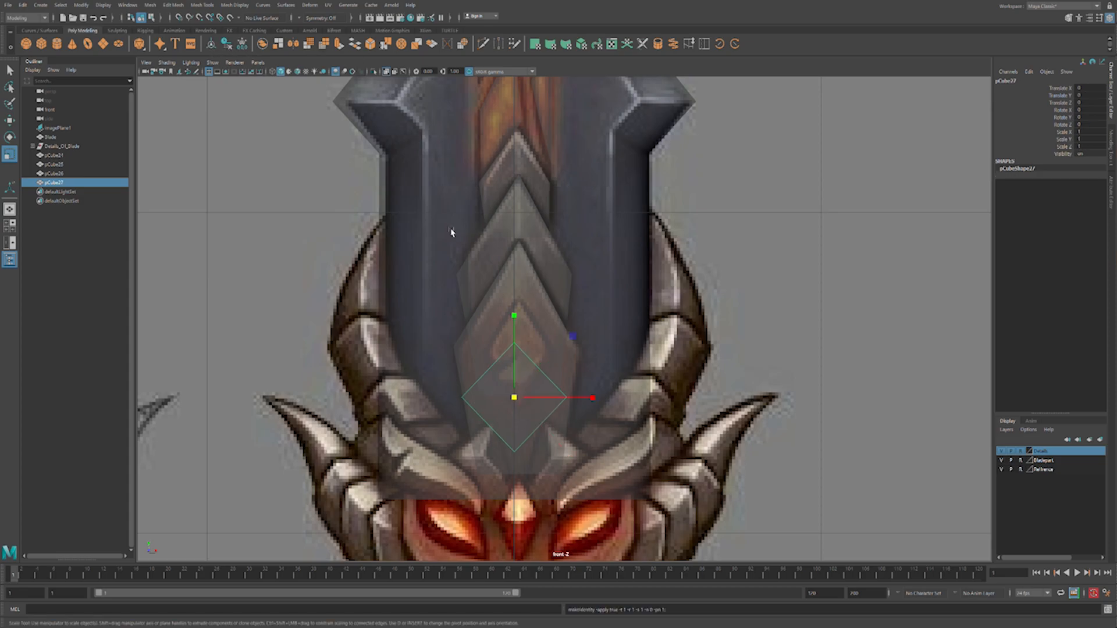
pyautogui.moveTo(589, 399); pyautogui.dragTo(571, 394)
pyautogui.press('w')
pyautogui.moveTo(574, 331); pyautogui.dragTo(583, 300)
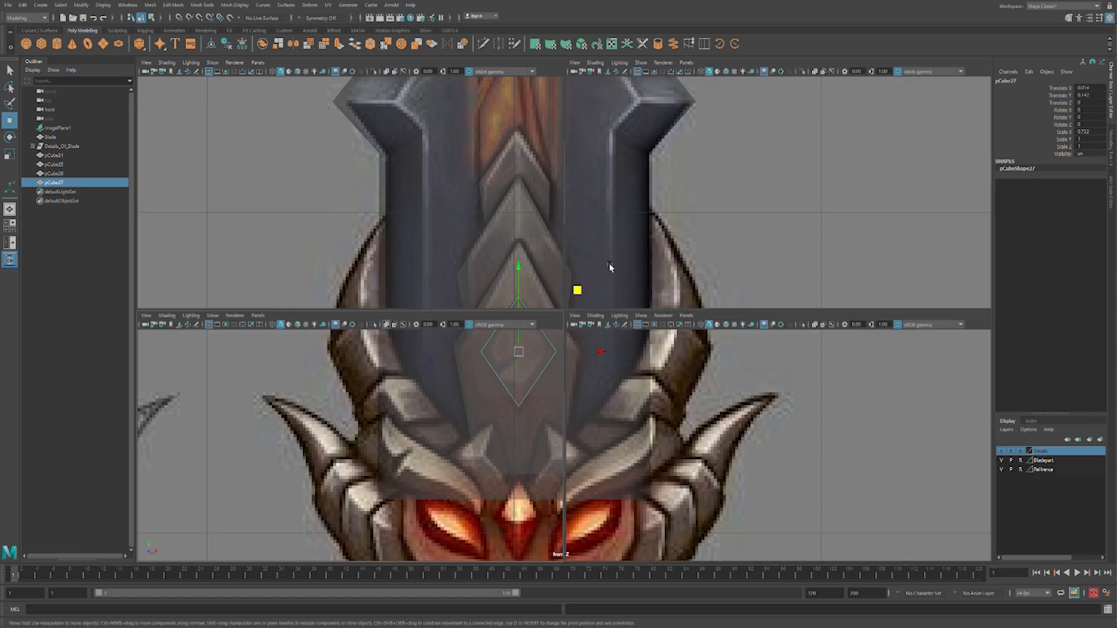
# Move the diamond forward in depth so it protrudes from the front of the lowest plate.
pyautogui.press('space')
pyautogui.press('space')
pyautogui.keyDown('alt'); pyautogui.moveTo(763, 219); pyautogui.dragTo(730, 361, button='right'); pyautogui.keyUp('alt')
pyautogui.keyDown('alt'); pyautogui.moveTo(730, 361); pyautogui.dragTo(752, 249, button='middle'); pyautogui.keyUp('alt')
pyautogui.keyDown('alt'); pyautogui.moveTo(752, 249); pyautogui.dragTo(638, 295); pyautogui.keyUp('alt')
pyautogui.moveTo(603, 365); pyautogui.dragTo(634, 372)
pyautogui.keyDown('alt'); pyautogui.moveTo(633, 372); pyautogui.dragTo(686, 314); pyautogui.keyUp('alt')
# Cut two crossing edge loops through the diamond and pull its front centre vertex outward to a point.
pyautogui.click(486, 45)
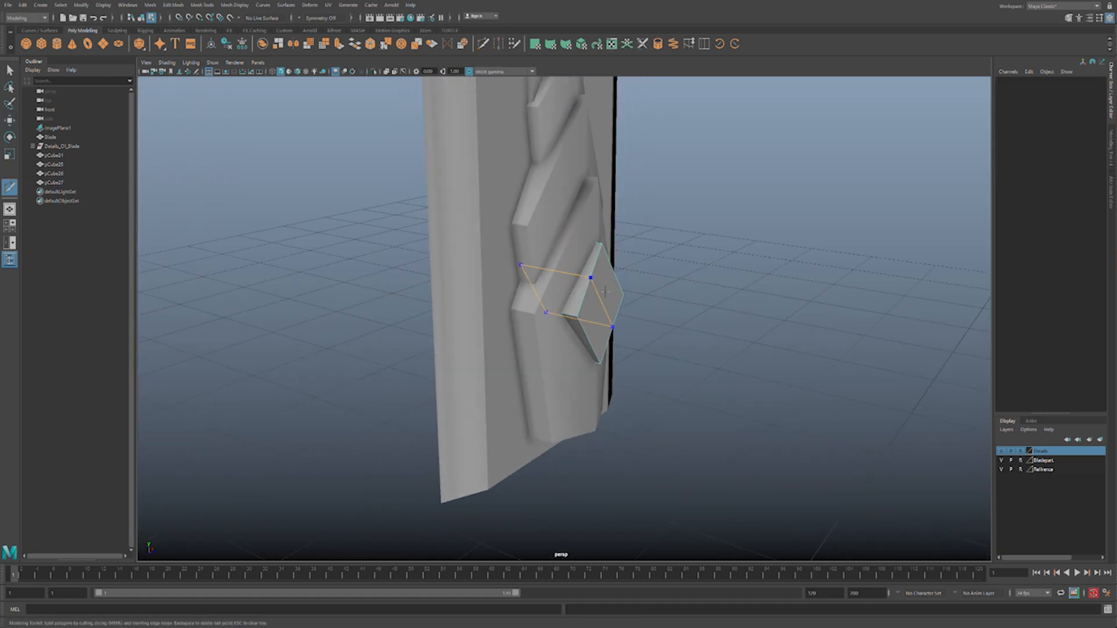
pyautogui.press('w')
pyautogui.keyDown('alt'); pyautogui.moveTo(649, 306); pyautogui.dragTo(704, 321); pyautogui.keyUp('alt')
pyautogui.click(620, 306)
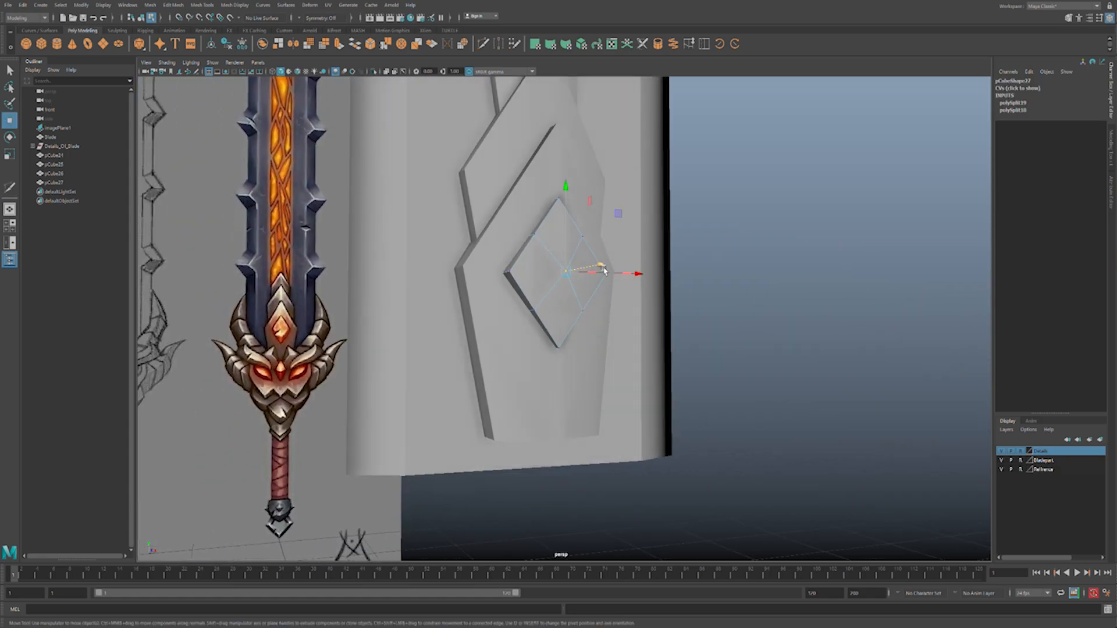
pyautogui.click(717, 257)
# Duplicate the diamond gem and set the copy's Y rotation to -180.
pyautogui.moveTo(718, 256)
pyautogui.keyDown('alt'); pyautogui.mouseDown()
pyautogui.moveTo(640, 259)
pyautogui.moveTo(724, 266)
pyautogui.moveTo(628, 294)
pyautogui.moveTo(840, 329)
pyautogui.moveTo(739, 347)
pyautogui.moveTo(750, 323)
pyautogui.moveTo(774, 344)
pyautogui.mouseUp(); pyautogui.keyUp('alt')
pyautogui.click(637, 288)
pyautogui.press('e')
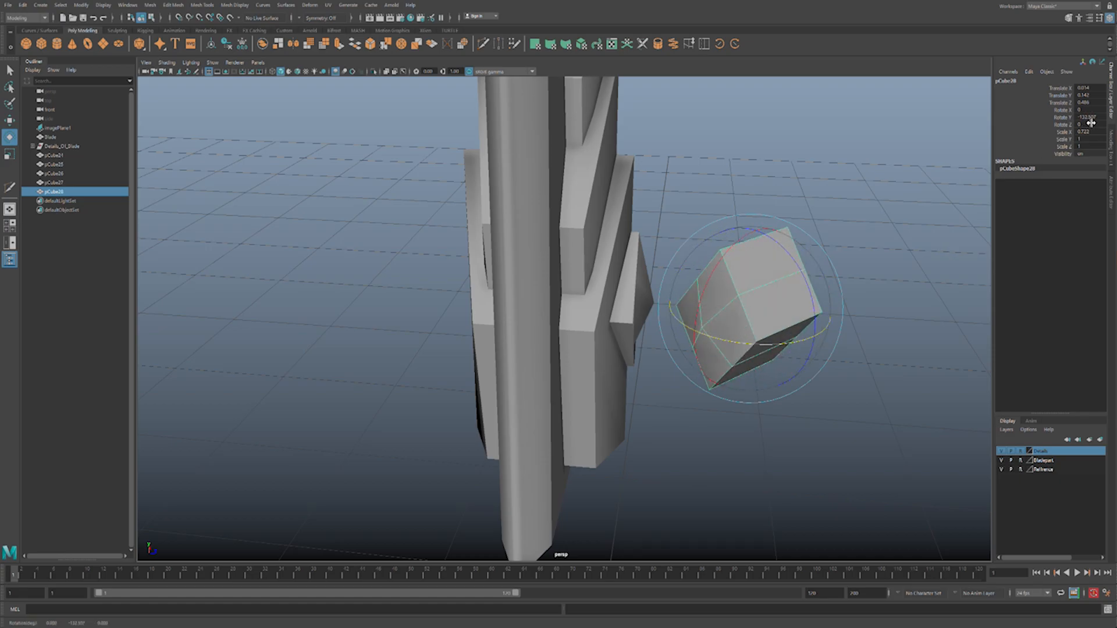
pyautogui.click(1083, 119)
pyautogui.write('-180')
pyautogui.press('Return')
pyautogui.click(874, 192)
# Move the rotated gem copy through the blade onto the back face of the lowest plate.
pyautogui.click(790, 289)
pyautogui.press('w')
pyautogui.moveTo(838, 318); pyautogui.dragTo(588, 308)
pyautogui.keyDown('alt'); pyautogui.moveTo(695, 366); pyautogui.dragTo(738, 338); pyautogui.keyUp('alt')
pyautogui.moveTo(589, 292); pyautogui.dragTo(593, 291)
# Group the chevron plates and both gems as Connecting_Metal_Handel, and create the Connecting_Metals display layer for them.
pyautogui.keyDown('alt'); pyautogui.moveTo(838, 302); pyautogui.dragTo(804, 318); pyautogui.keyUp('alt')
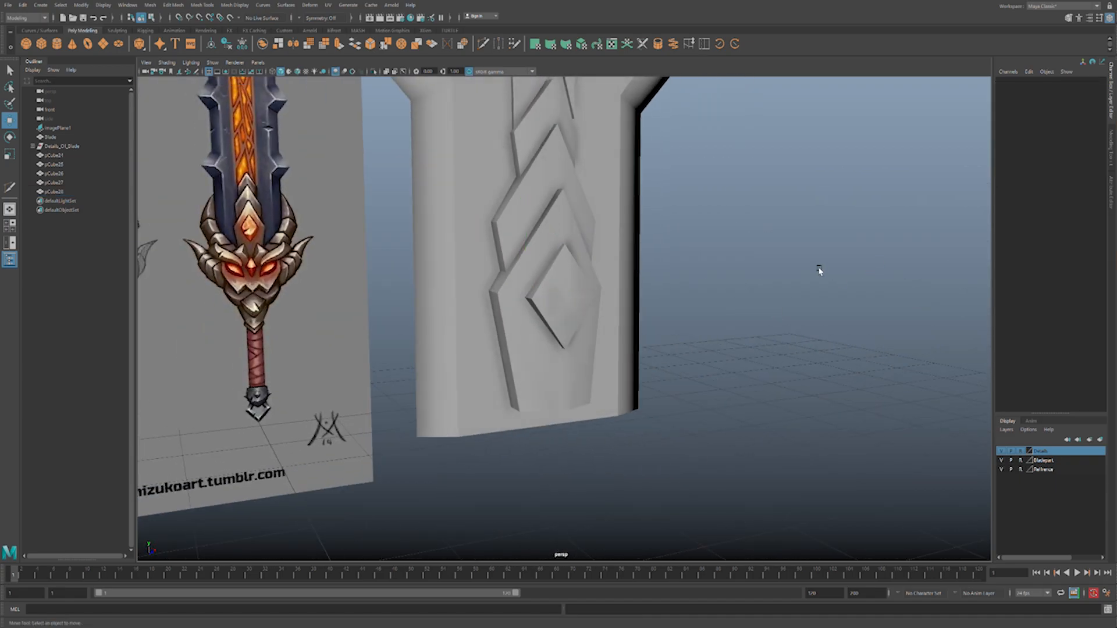
pyautogui.keyDown('alt'); pyautogui.moveTo(825, 430); pyautogui.dragTo(767, 370); pyautogui.keyUp('alt')
pyautogui.moveTo(76, 156); pyautogui.dragTo(76, 192)
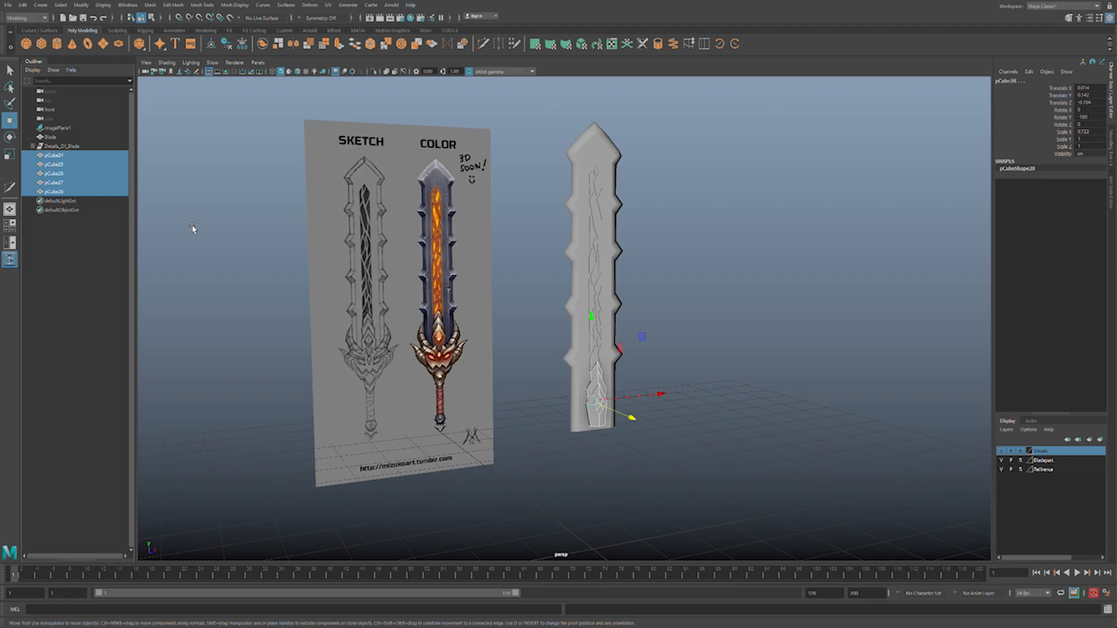
pyautogui.hotkey('ctrl', 'g')
pyautogui.doubleClick(64, 157)
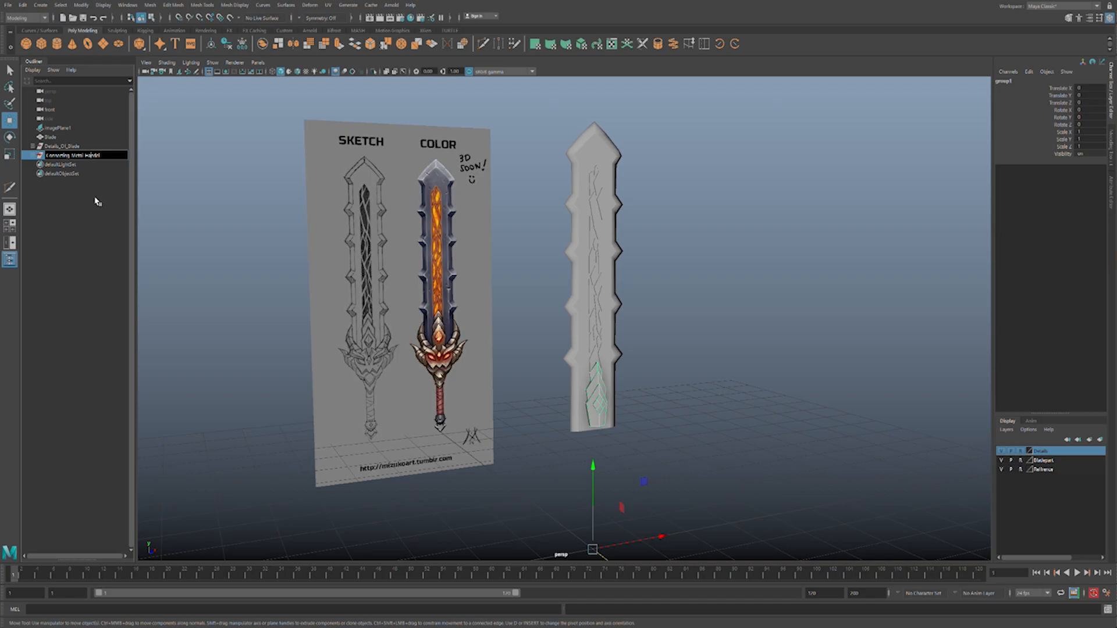
pyautogui.press('Return')
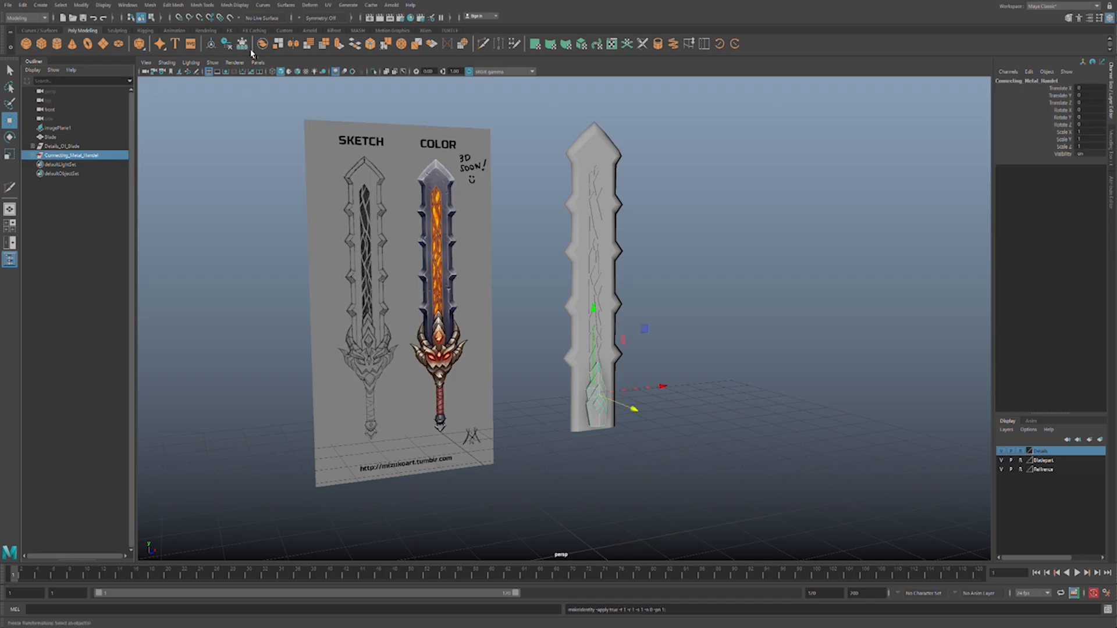
pyautogui.click(1099, 440)
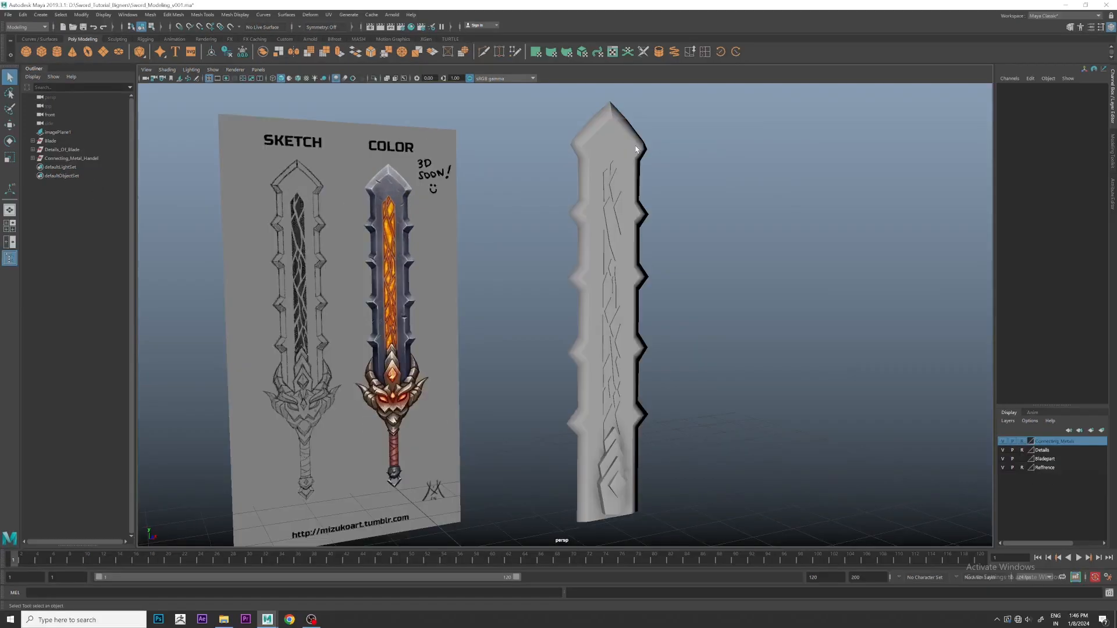
# Delete one half of the blade mesh and select the remaining half.
pyautogui.click(628, 138)
pyautogui.moveTo(675, 160)
pyautogui.keyDown('alt'); pyautogui.mouseDown()
pyautogui.moveTo(665, 167)
pyautogui.moveTo(681, 172)
pyautogui.mouseUp(); pyautogui.keyUp('alt')
pyautogui.press('Delete')
pyautogui.click(661, 159)
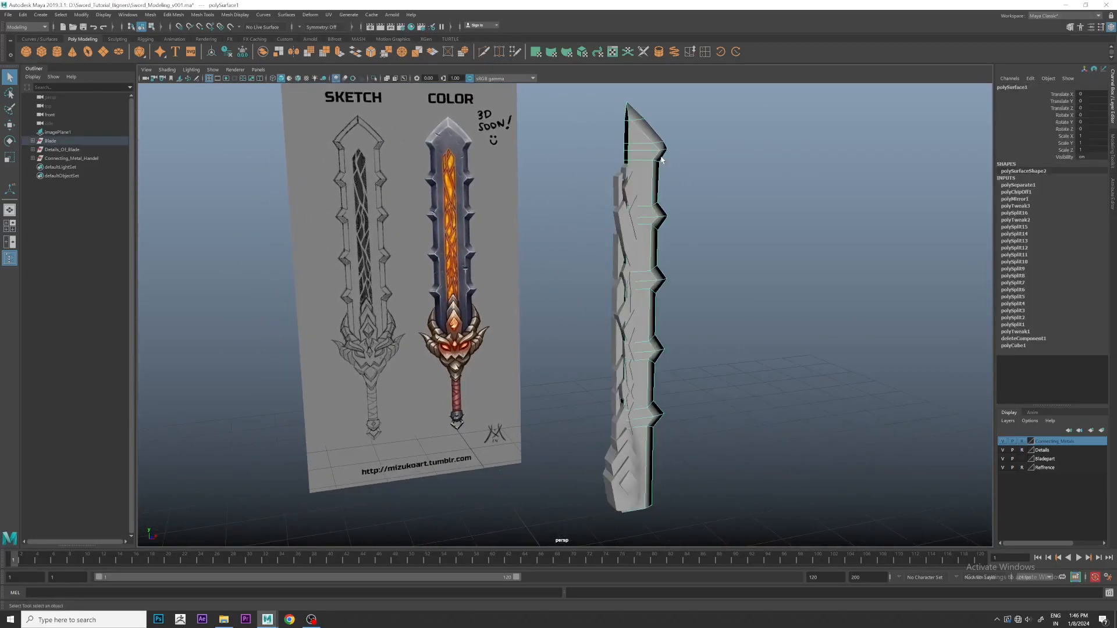
# Mirror the remaining blade half across the world X axis, combined with the original and with merged border vertices.
pyautogui.click(150, 14)
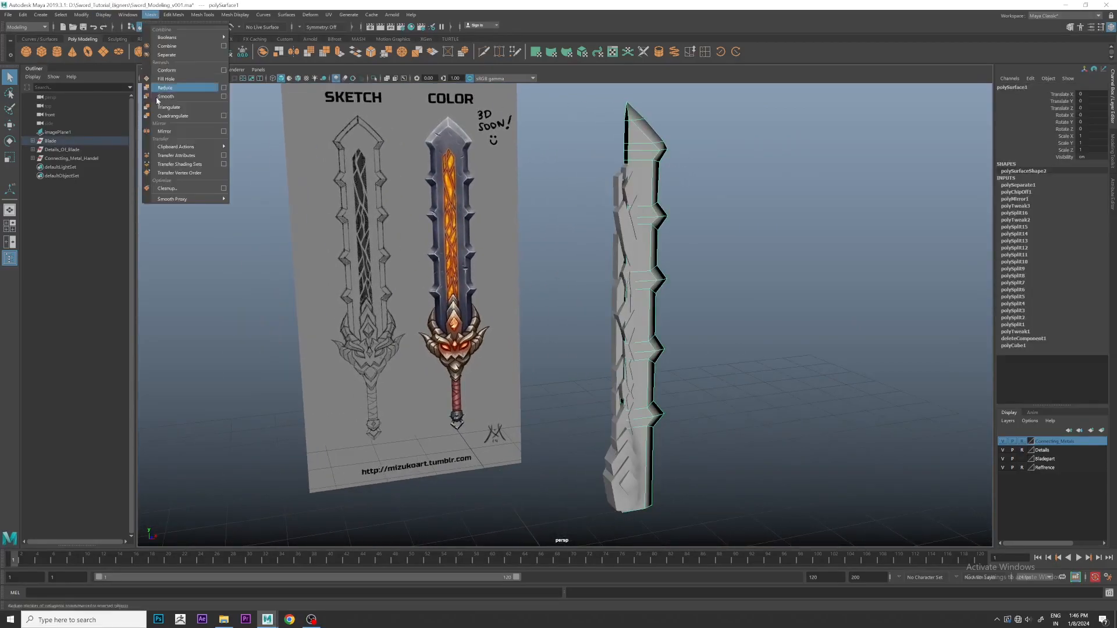
pyautogui.click(226, 136)
pyautogui.moveTo(736, 140); pyautogui.dragTo(812, 146)
pyautogui.click(722, 155)
pyautogui.click(738, 172)
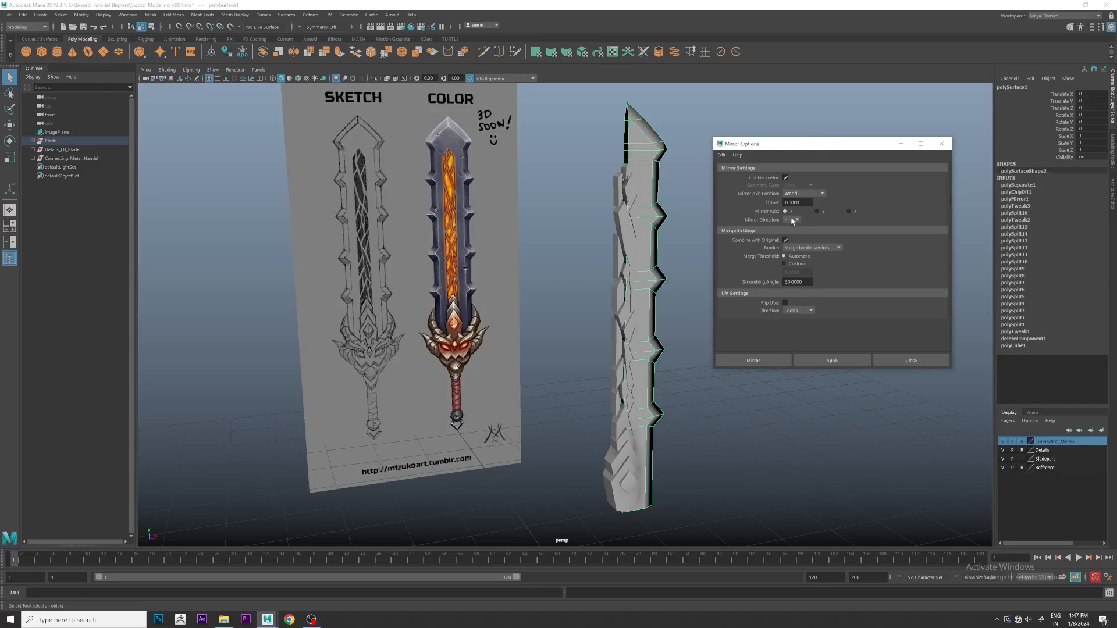
pyautogui.click(753, 360)
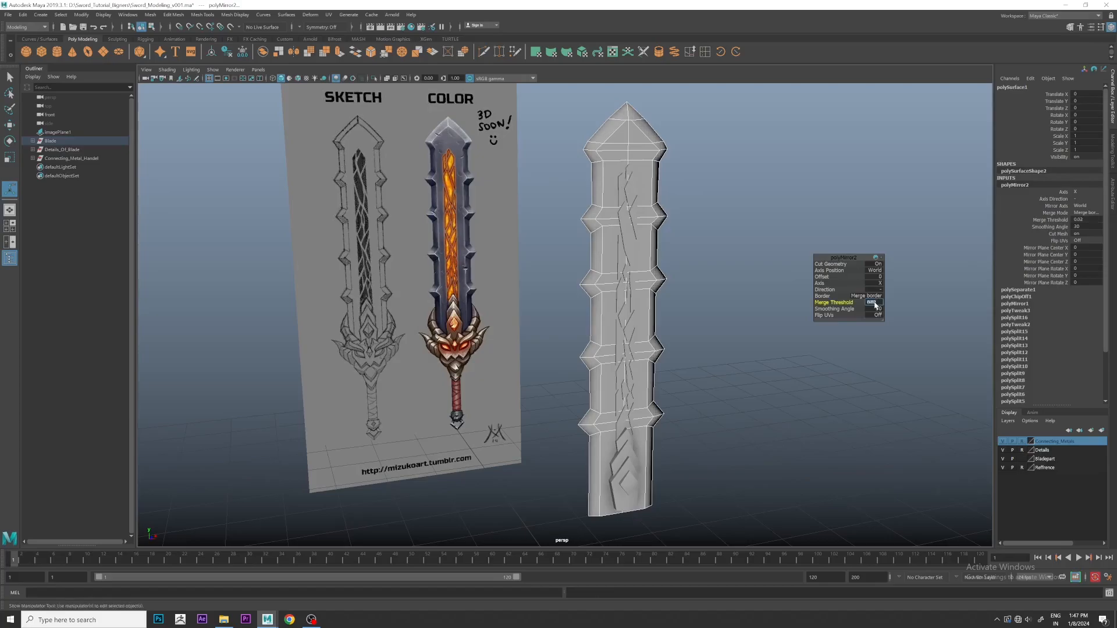
pyautogui.click(766, 157)
pyautogui.keyDown('alt'); pyautogui.moveTo(767, 157); pyautogui.dragTo(780, 197); pyautogui.keyUp('alt')
pyautogui.hotkey('ctrl', 'z')
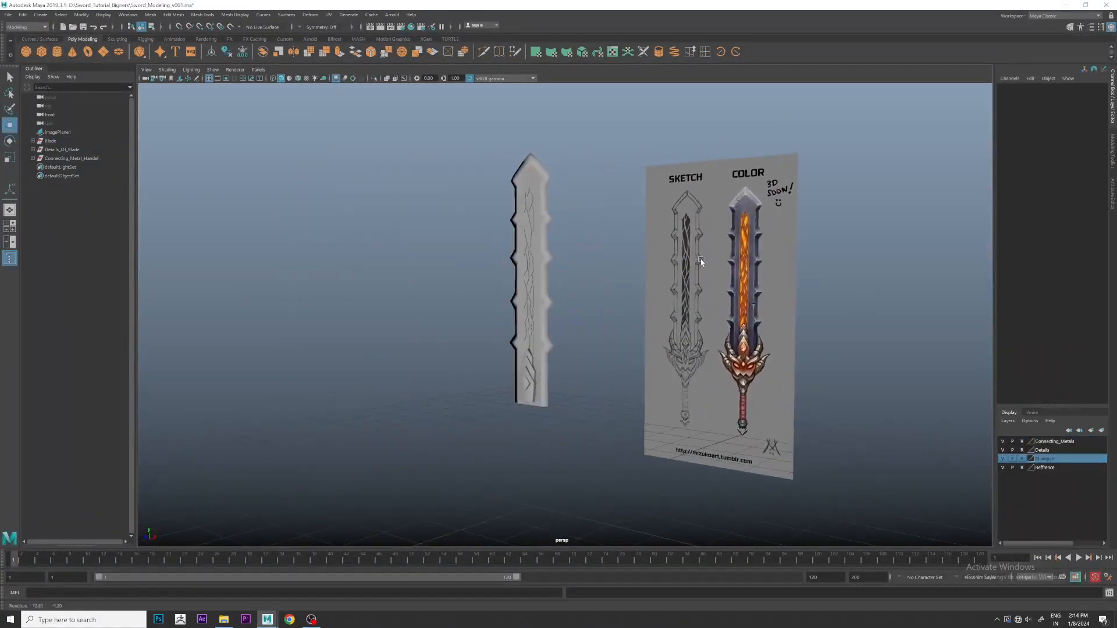
# Show the front view of the guard reference and hide the Connecting_Metals, Details and Bladepart layers.
pyautogui.keyDown('alt'); pyautogui.moveTo(700, 261); pyautogui.dragTo(773, 262); pyautogui.keyUp('alt')
pyautogui.press('space')
pyautogui.press('space')
pyautogui.scroll(-5, 487, 393)
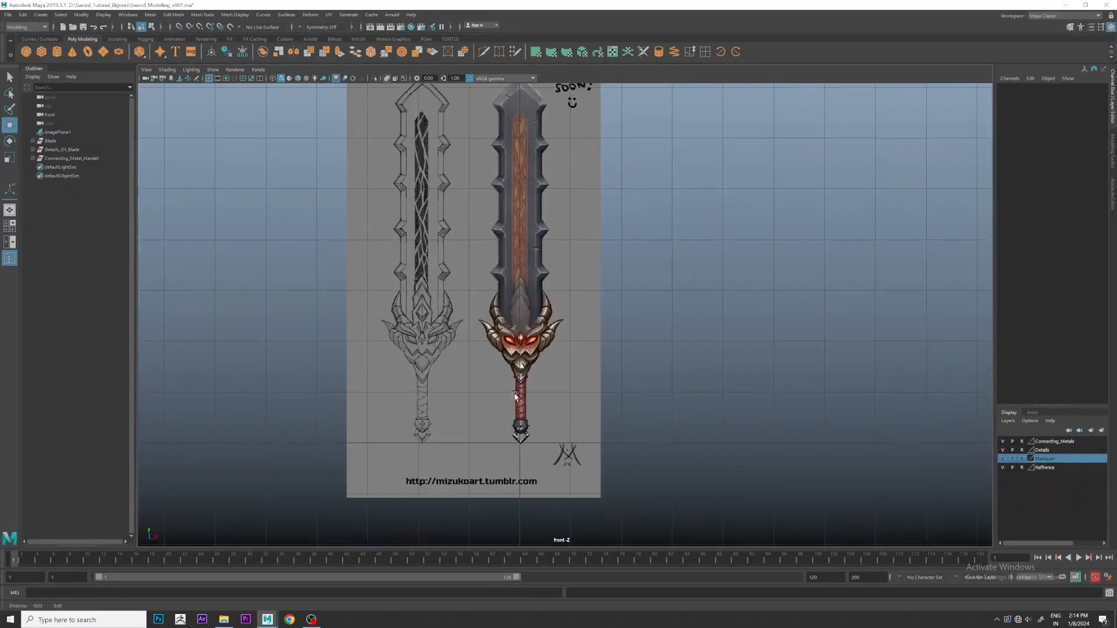
pyautogui.scroll(4, 510, 363)
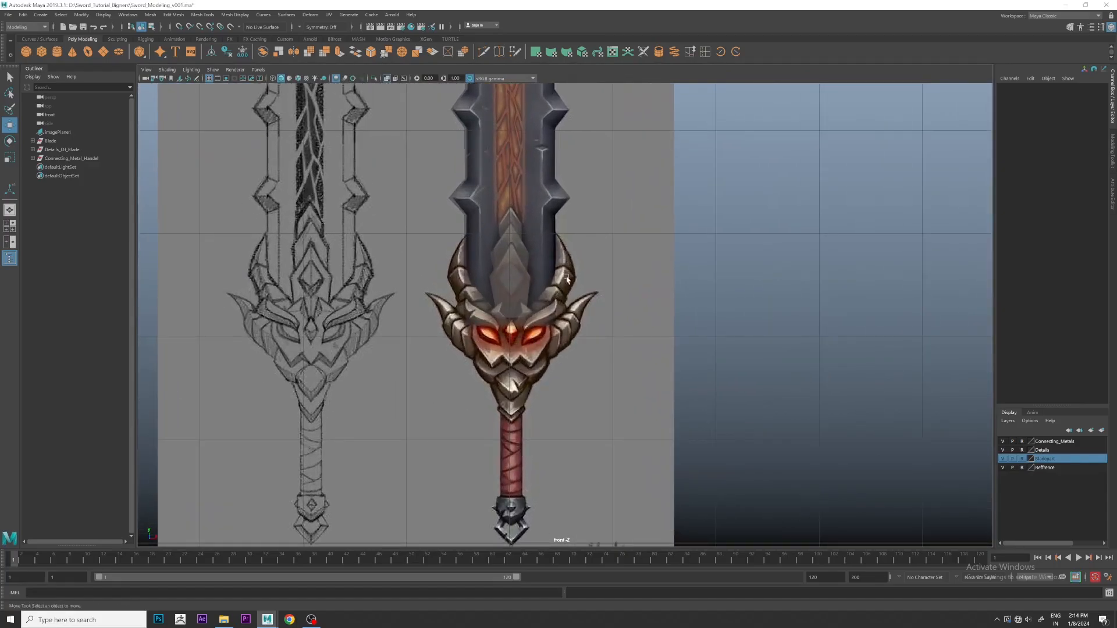
pyautogui.moveTo(1005, 443); pyautogui.dragTo(1004, 451)
pyautogui.scroll(5, 743, 314)
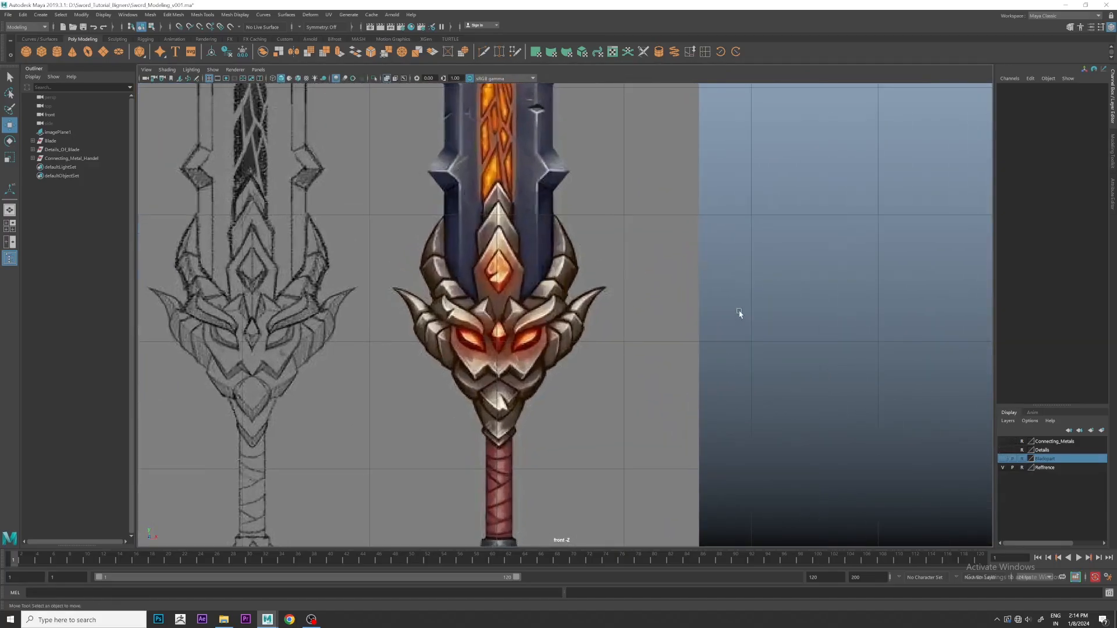
# Create a polygon cylinder, scale it uniformly to about 0.466 and move it beside the reference image.
pyautogui.click(59, 58)
pyautogui.scroll(-6, 559, 326)
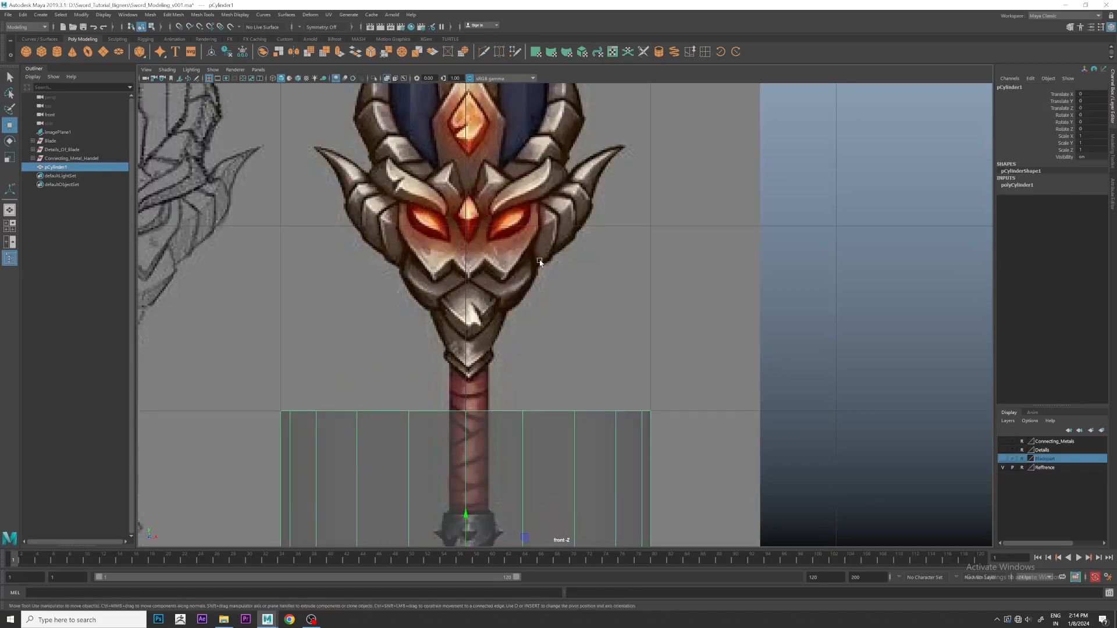
pyautogui.press('r')
pyautogui.moveTo(556, 377); pyautogui.dragTo(491, 383)
pyautogui.press('w')
pyautogui.moveTo(593, 344); pyautogui.dragTo(774, 259)
# Select all top cap faces of the cylinder and extrude them inward to form concentric rings.
pyautogui.press('space')
pyautogui.keyDown('alt'); pyautogui.moveTo(774, 259); pyautogui.dragTo(676, 226, button='middle'); pyautogui.keyUp('alt')
pyautogui.keyDown('alt'); pyautogui.moveTo(677, 226); pyautogui.dragTo(710, 226, button='right'); pyautogui.keyUp('alt')
pyautogui.keyDown('alt'); pyautogui.moveTo(710, 226); pyautogui.dragTo(640, 337, button='middle'); pyautogui.keyUp('alt')
pyautogui.keyDown('alt'); pyautogui.moveTo(640, 337); pyautogui.dragTo(646, 424); pyautogui.keyUp('alt')
pyautogui.keyDown('alt'); pyautogui.moveTo(647, 425); pyautogui.dragTo(633, 314, button='middle'); pyautogui.keyUp('alt')
pyautogui.scroll(3, 588, 289)
pyautogui.moveTo(536, 230); pyautogui.dragTo(535, 208, button='right')
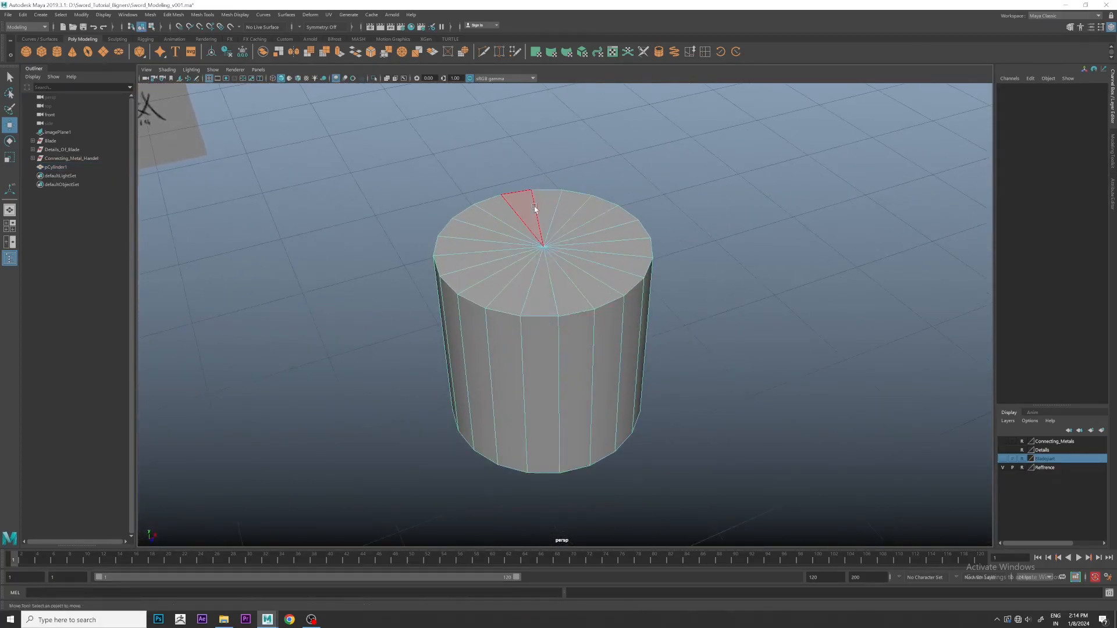
pyautogui.click(525, 235)
pyautogui.keyDown('alt'); pyautogui.moveTo(669, 264); pyautogui.dragTo(483, 253); pyautogui.keyUp('alt')
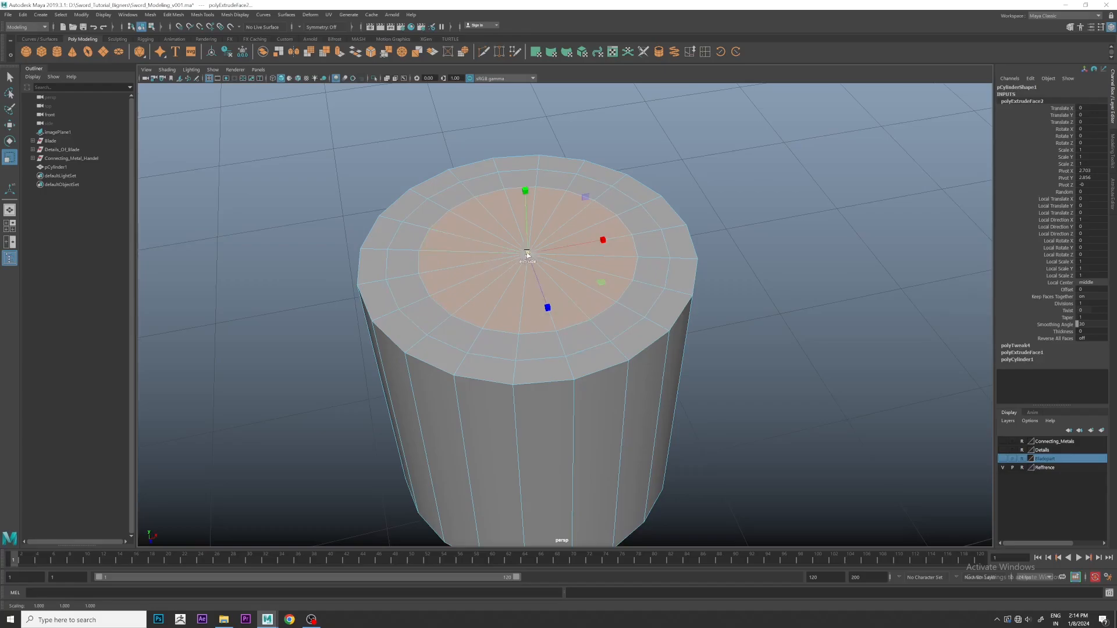
# Extrude the top cap inward to a small centre ring and delete every other spoke edge inside it.
pyautogui.scroll(10, 531, 292)
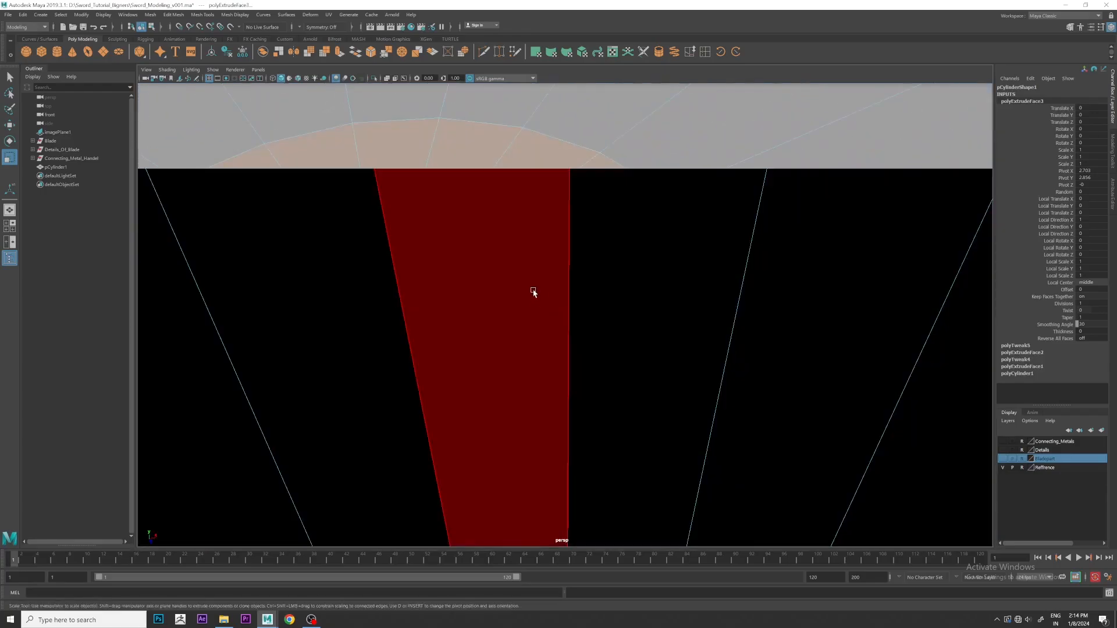
pyautogui.scroll(-3, 534, 292)
pyautogui.rightClick(535, 292)
pyautogui.click(534, 266)
pyautogui.click(552, 283)
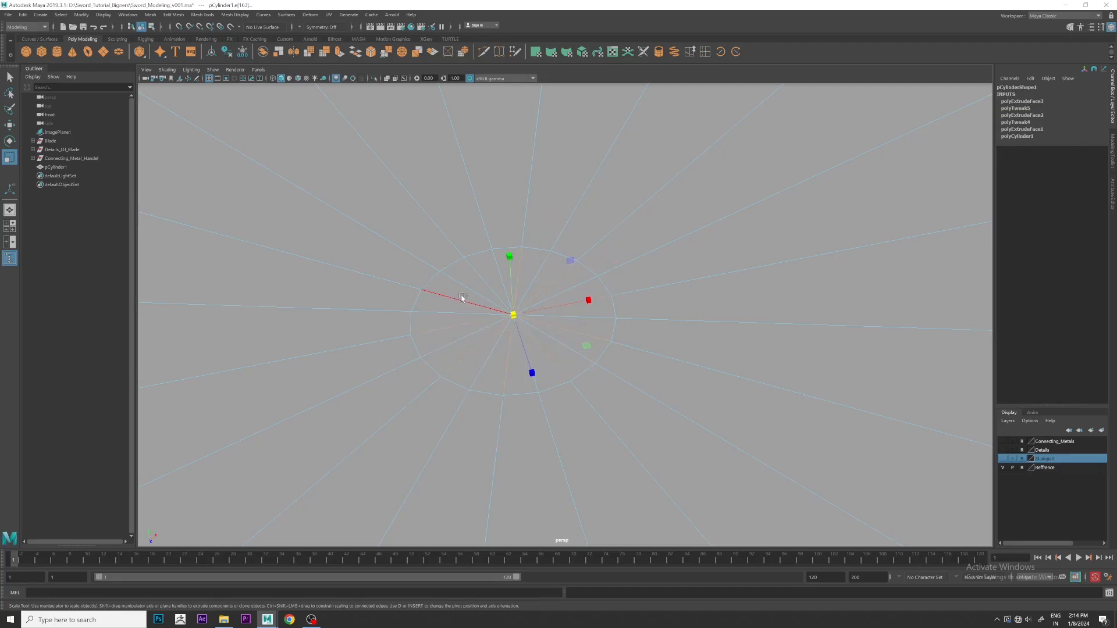
pyautogui.press('Delete')
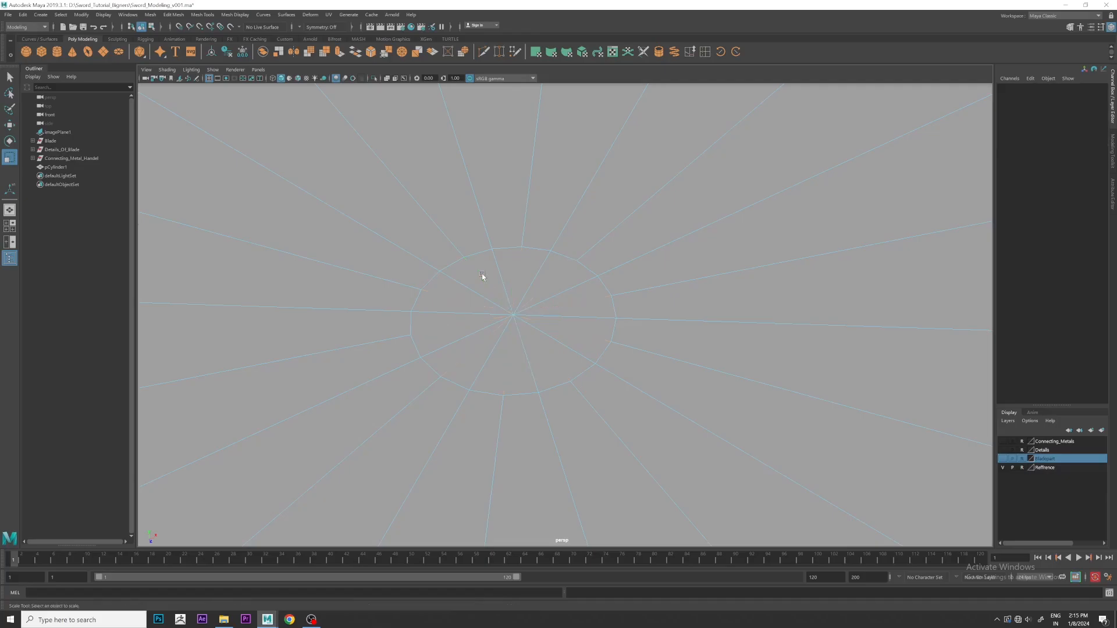
pyautogui.rightClick(511, 267)
pyautogui.click(561, 247)
pyautogui.scroll(5, 661, 291)
pyautogui.scroll(-5, 661, 291)
# Select all bottom cap faces of the cylinder and extrude them inward to a small ring around the centre.
pyautogui.keyDown('alt'); pyautogui.moveTo(699, 316); pyautogui.dragTo(689, 256); pyautogui.keyUp('alt')
pyautogui.keyDown('alt'); pyautogui.moveTo(661, 302); pyautogui.dragTo(652, 384, button='middle'); pyautogui.keyUp('alt')
pyautogui.scroll(2, 631, 307)
pyautogui.moveTo(633, 291); pyautogui.dragTo(632, 323, button='right')
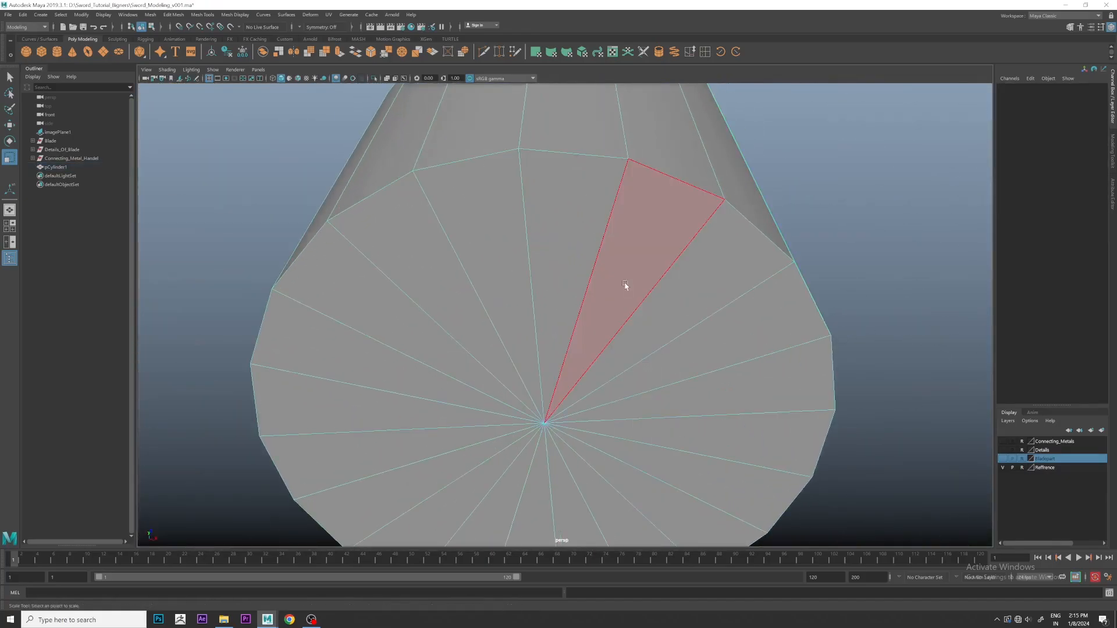
pyautogui.moveTo(659, 340); pyautogui.dragTo(526, 337)
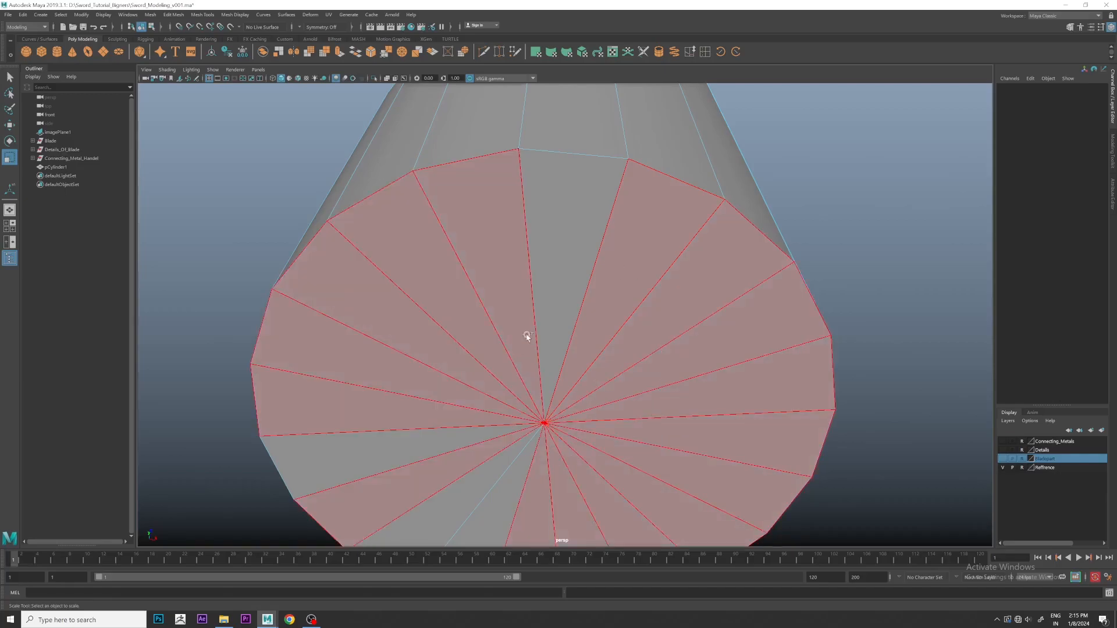
pyautogui.moveTo(453, 447)
pyautogui.mouseDown()
pyautogui.moveTo(557, 428)
pyautogui.moveTo(496, 413)
pyautogui.moveTo(175, 412)
pyautogui.mouseUp()
pyautogui.keyDown('alt'); pyautogui.moveTo(563, 354); pyautogui.dragTo(553, 332); pyautogui.keyUp('alt')
pyautogui.keyDown('alt'); pyautogui.moveTo(524, 355); pyautogui.dragTo(573, 336, button='right'); pyautogui.keyUp('alt')
pyautogui.keyDown('alt'); pyautogui.moveTo(488, 323); pyautogui.dragTo(568, 341, button='middle'); pyautogui.keyUp('alt')
# Delete every other spoke edge inside the bottom cap's small centre ring and return to object mode.
pyautogui.press('F10')
pyautogui.click(567, 312)
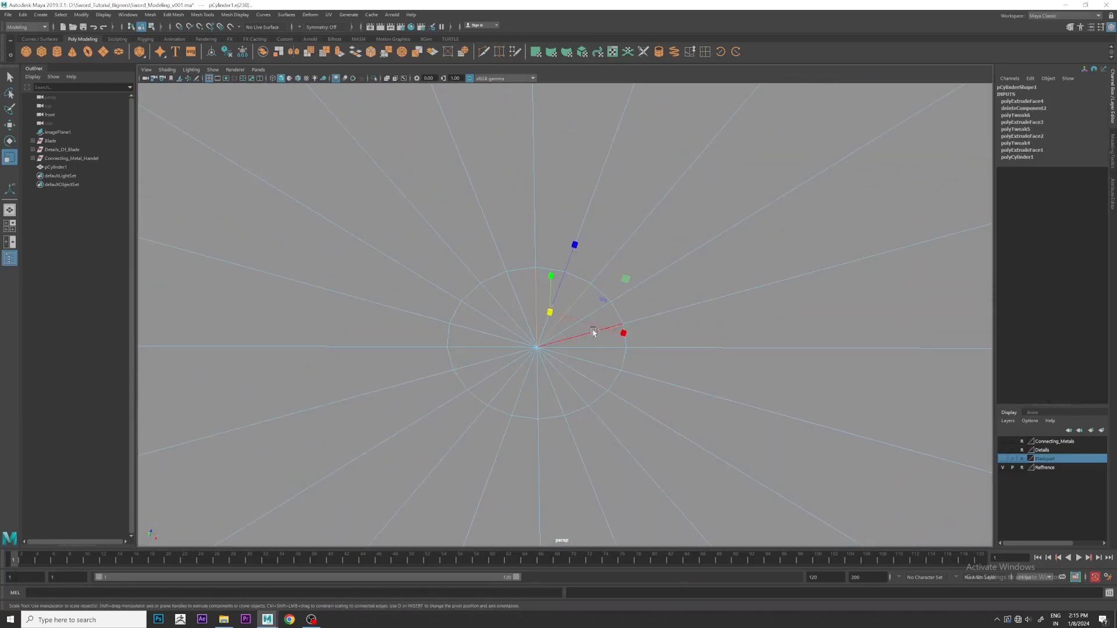
pyautogui.click(534, 405)
pyautogui.click(467, 329)
pyautogui.click(504, 296)
pyautogui.press('Delete')
pyautogui.press('F8')
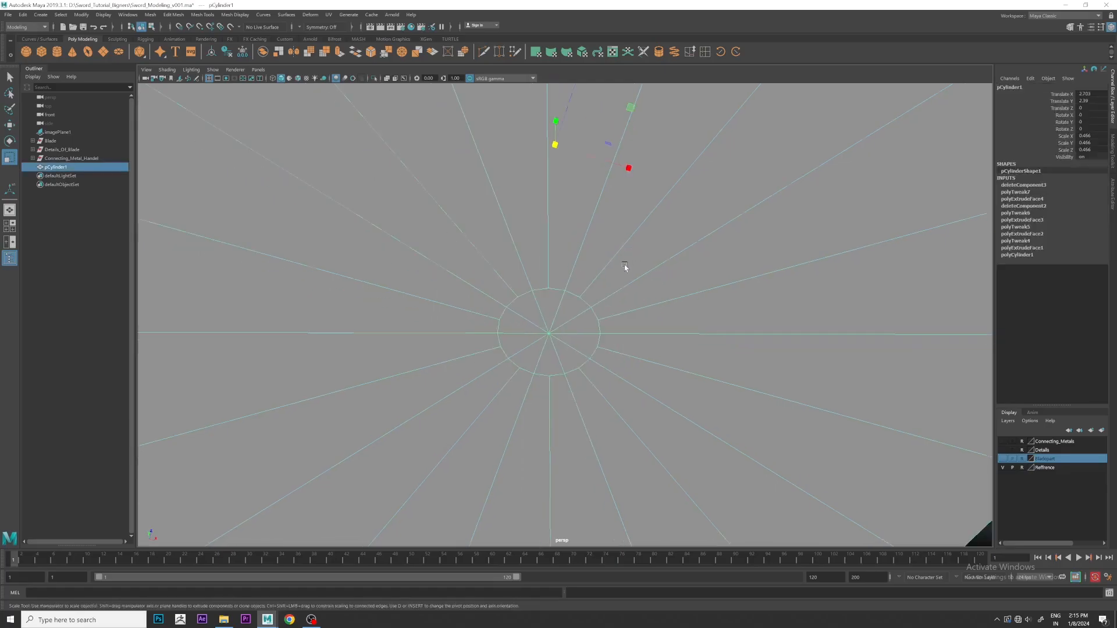
# Delete the outer concentric edge loops on the top cap, keeping only the small centre ring.
pyautogui.press('f')
pyautogui.scroll(-5, 647, 283)
pyautogui.keyDown('alt'); pyautogui.moveTo(647, 283); pyautogui.dragTo(673, 339); pyautogui.keyUp('alt')
pyautogui.scroll(4, 673, 339)
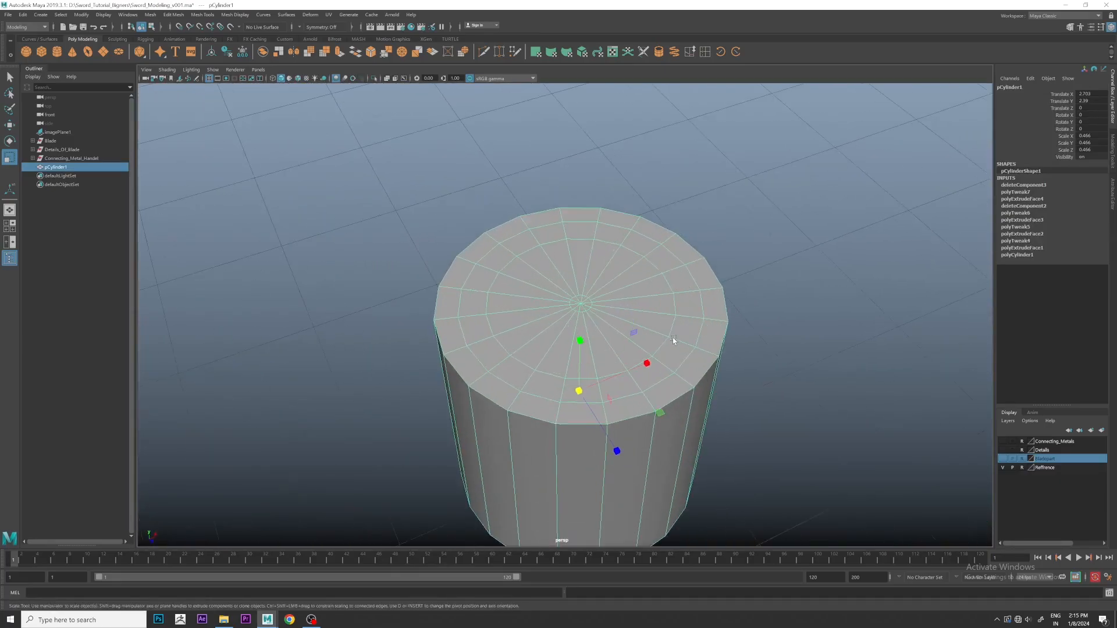
pyautogui.doubleClick(699, 230)
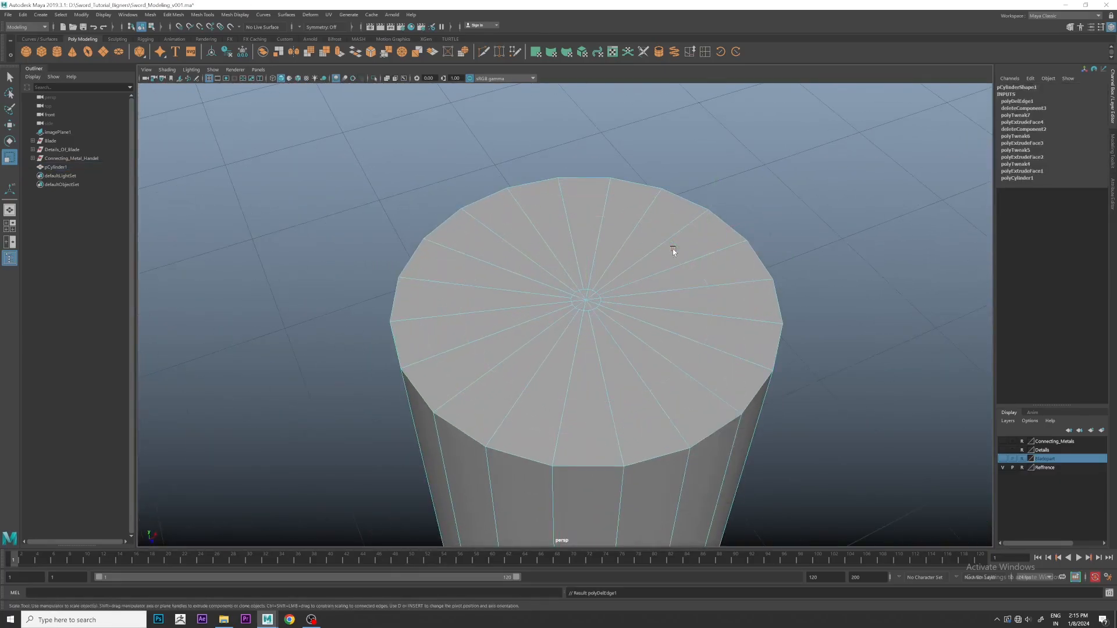
pyautogui.moveTo(672, 249); pyautogui.dragTo(738, 216, button='right')
pyautogui.click(843, 204)
pyautogui.click(661, 296)
# Scale the cylinder down uniformly to about 0.519 in the front view.
pyautogui.keyDown('alt'); pyautogui.moveTo(767, 402); pyautogui.dragTo(583, 362); pyautogui.keyUp('alt')
pyautogui.press('space')
pyautogui.press('space')
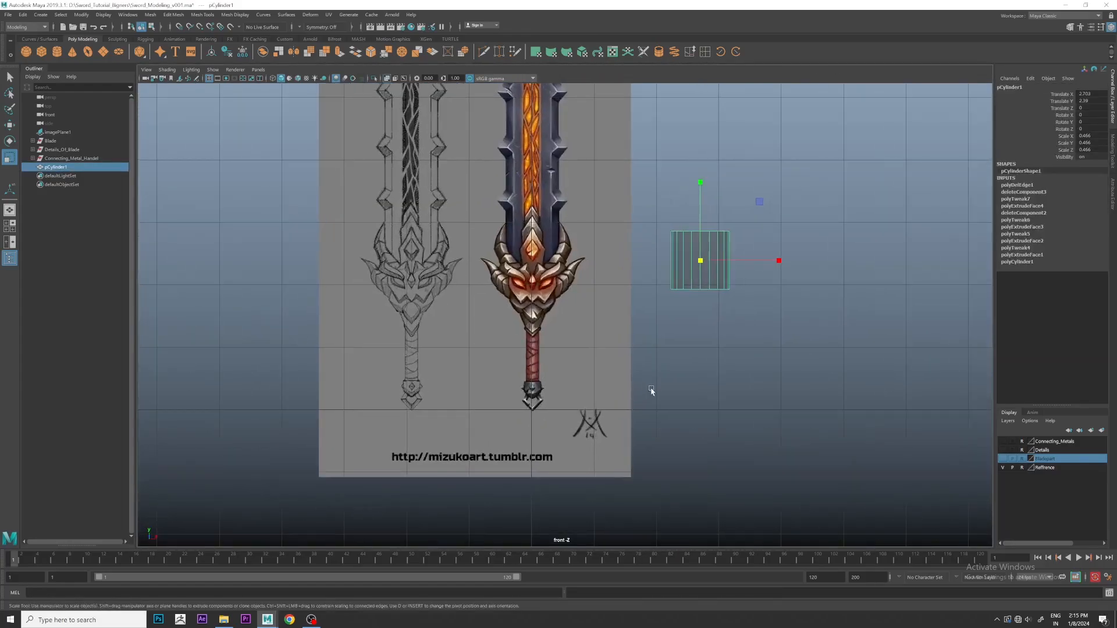
pyautogui.keyDown('alt'); pyautogui.moveTo(643, 389); pyautogui.dragTo(663, 434); pyautogui.keyUp('alt')
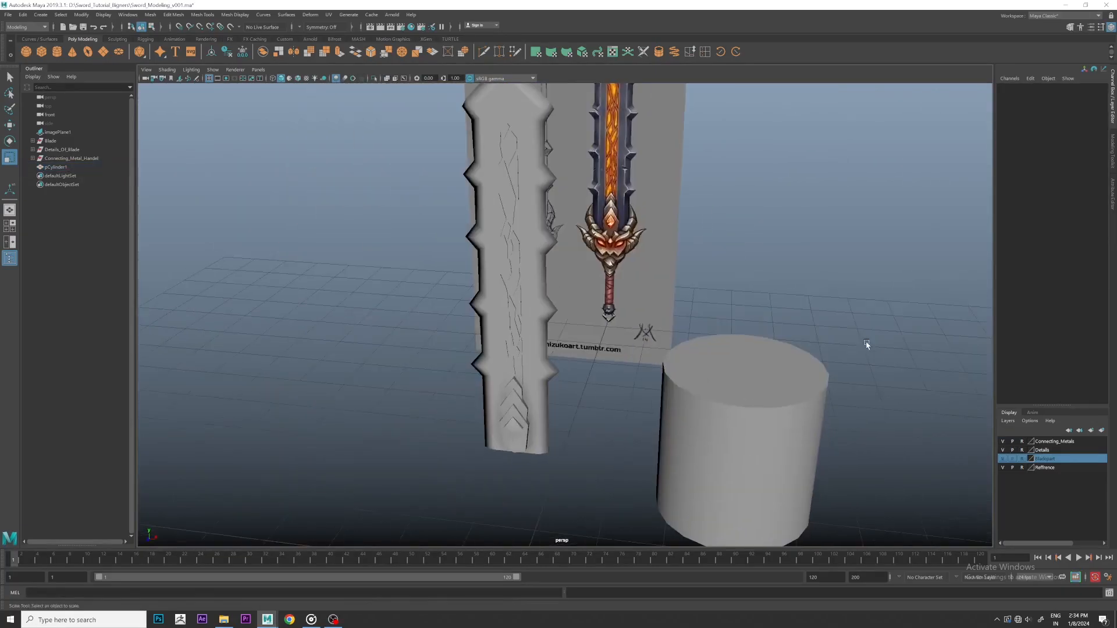
pyautogui.keyDown('alt'); pyautogui.moveTo(866, 345); pyautogui.dragTo(818, 348, button='right'); pyautogui.keyUp('alt')
pyautogui.keyDown('alt'); pyautogui.moveTo(819, 348); pyautogui.dragTo(742, 369); pyautogui.keyUp('alt')
pyautogui.click(724, 374)
pyautogui.press('space')
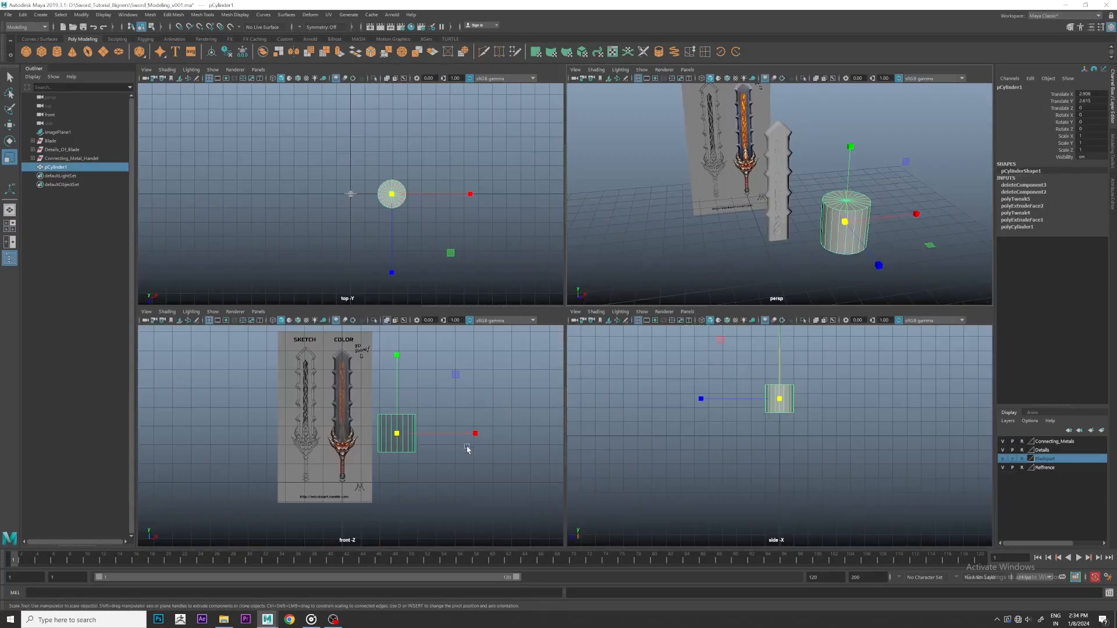
pyautogui.press('space')
pyautogui.keyDown('alt'); pyautogui.moveTo(685, 334); pyautogui.dragTo(745, 312, button='right'); pyautogui.keyUp('alt')
pyautogui.moveTo(745, 315); pyautogui.dragTo(684, 306)
pyautogui.press('w')
pyautogui.keyDown('alt'); pyautogui.moveTo(684, 305); pyautogui.dragTo(779, 297, button='right'); pyautogui.keyUp('alt')
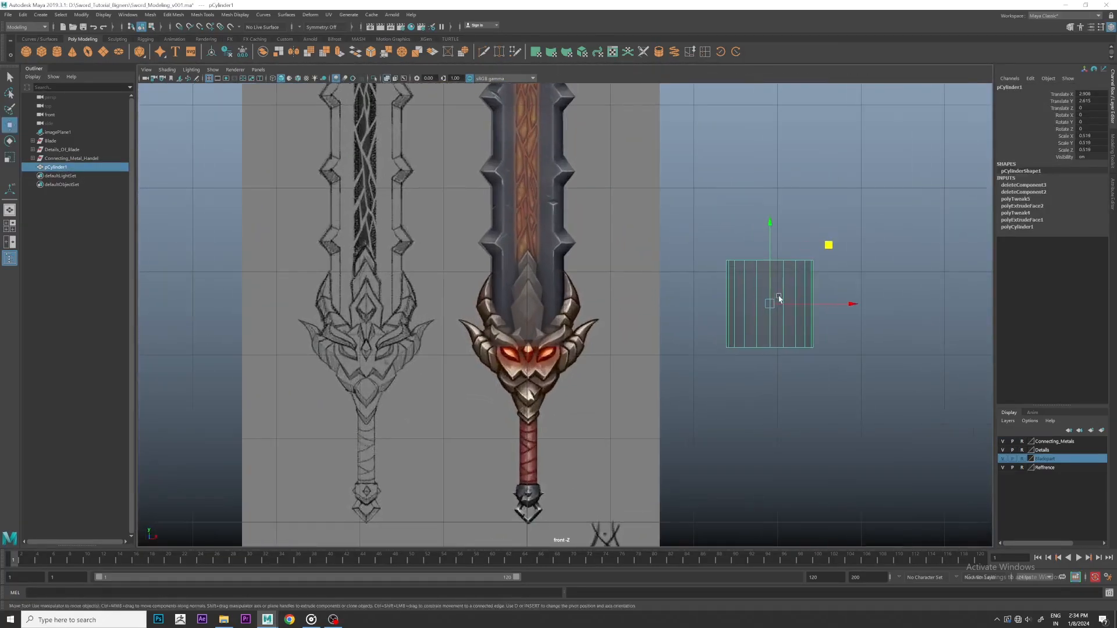
# Move the cylinder onto the base of the guard's inner horn in the reference and scale it to about 0.16.
pyautogui.moveTo(835, 243); pyautogui.dragTo(616, 268)
pyautogui.keyDown('alt'); pyautogui.moveTo(617, 268); pyautogui.dragTo(692, 279, button='right'); pyautogui.keyUp('alt')
pyautogui.press('r')
pyautogui.moveTo(541, 346); pyautogui.dragTo(388, 342)
pyautogui.keyDown('alt'); pyautogui.moveTo(419, 347); pyautogui.dragTo(673, 354, button='right'); pyautogui.keyUp('alt')
pyautogui.moveTo(686, 325); pyautogui.dragTo(699, 325)
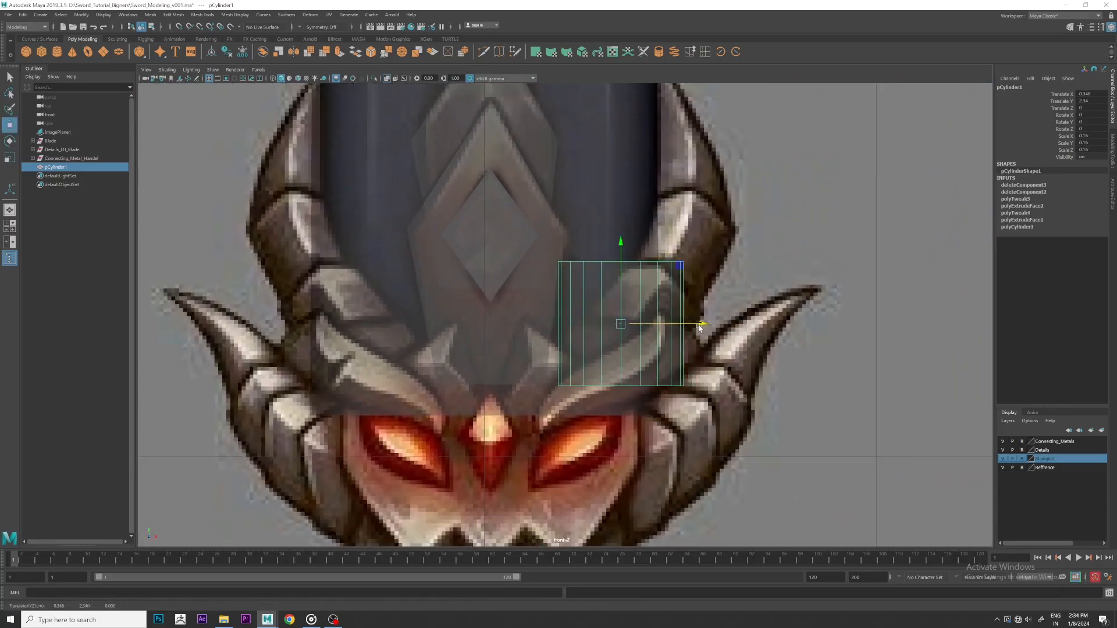
# Shrink the cylinder's top vertex ring and raise it to the tip of the reference horn.
pyautogui.keyDown('alt'); pyautogui.moveTo(658, 278); pyautogui.dragTo(638, 344, button='middle'); pyautogui.keyUp('alt')
pyautogui.moveTo(638, 344); pyautogui.dragTo(585, 343, button='right')
pyautogui.moveTo(487, 278); pyautogui.dragTo(759, 370)
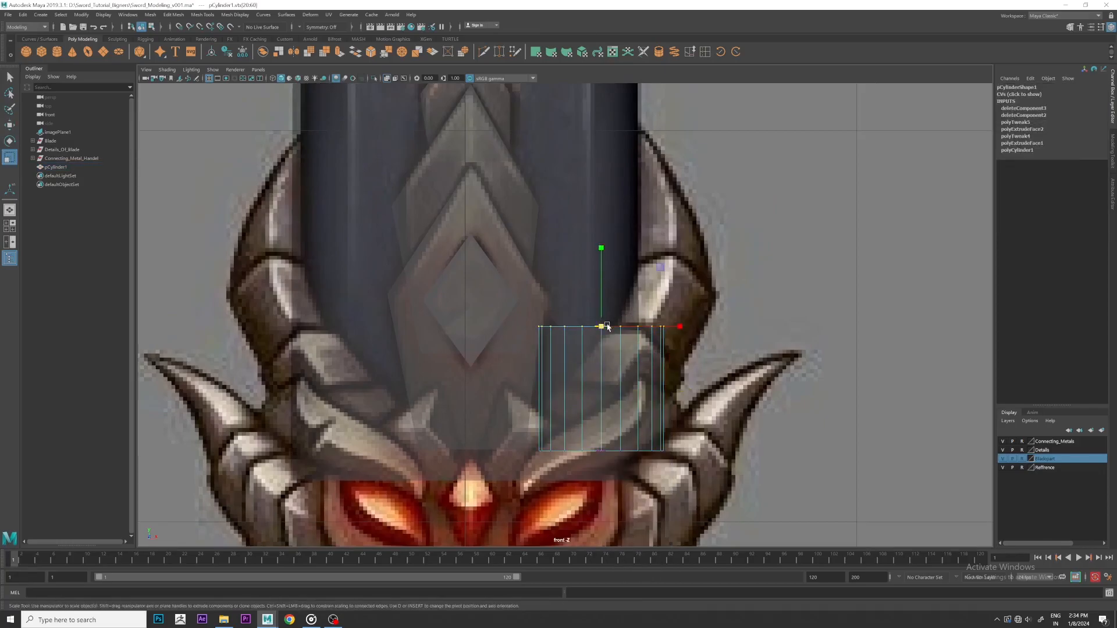
pyautogui.moveTo(608, 326); pyautogui.dragTo(535, 318)
pyautogui.keyDown('alt'); pyautogui.moveTo(713, 317); pyautogui.dragTo(747, 348, button='right'); pyautogui.keyUp('alt')
pyautogui.keyDown('alt'); pyautogui.moveTo(747, 348); pyautogui.dragTo(667, 423, button='middle'); pyautogui.keyUp('alt')
pyautogui.keyDown('alt'); pyautogui.moveTo(651, 390); pyautogui.dragTo(665, 396, button='right'); pyautogui.keyUp('alt')
pyautogui.keyDown('alt'); pyautogui.moveTo(665, 397); pyautogui.dragTo(637, 396, button='middle'); pyautogui.keyUp('alt')
pyautogui.moveTo(571, 361); pyautogui.dragTo(639, 35)
pyautogui.keyDown('alt'); pyautogui.moveTo(694, 148); pyautogui.dragTo(700, 107, button='middle'); pyautogui.keyUp('alt')
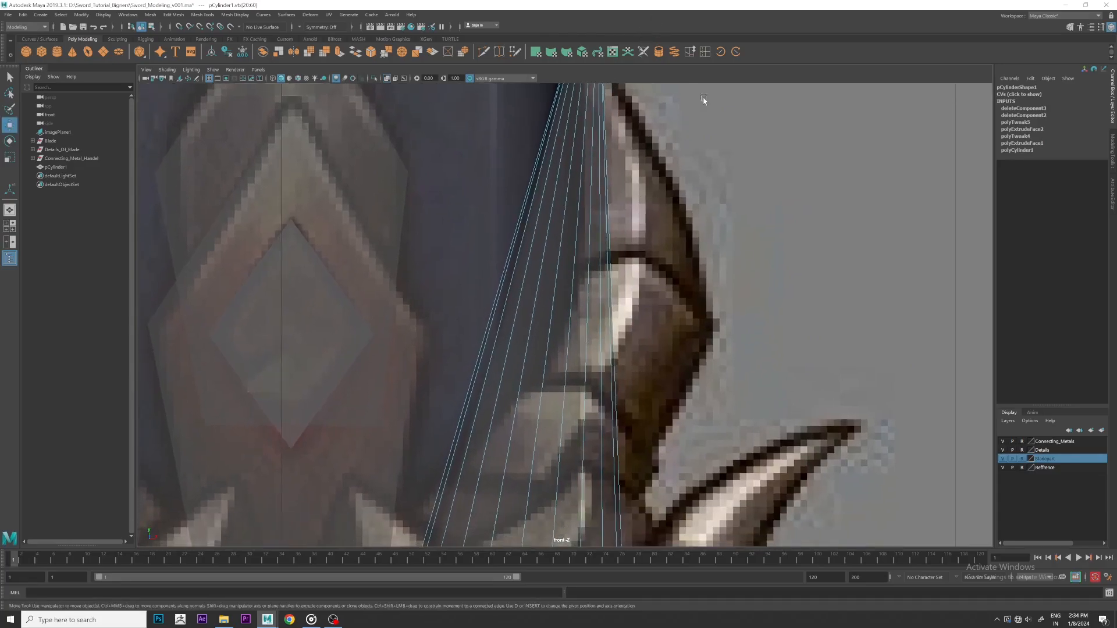
# Insert three horizontal edge loops in the horn and shift their vertex rings sideways to follow the reference curve.
pyautogui.click(484, 52)
pyautogui.keyDown('ctrl'); pyautogui.click(590, 256); pyautogui.keyUp('ctrl')
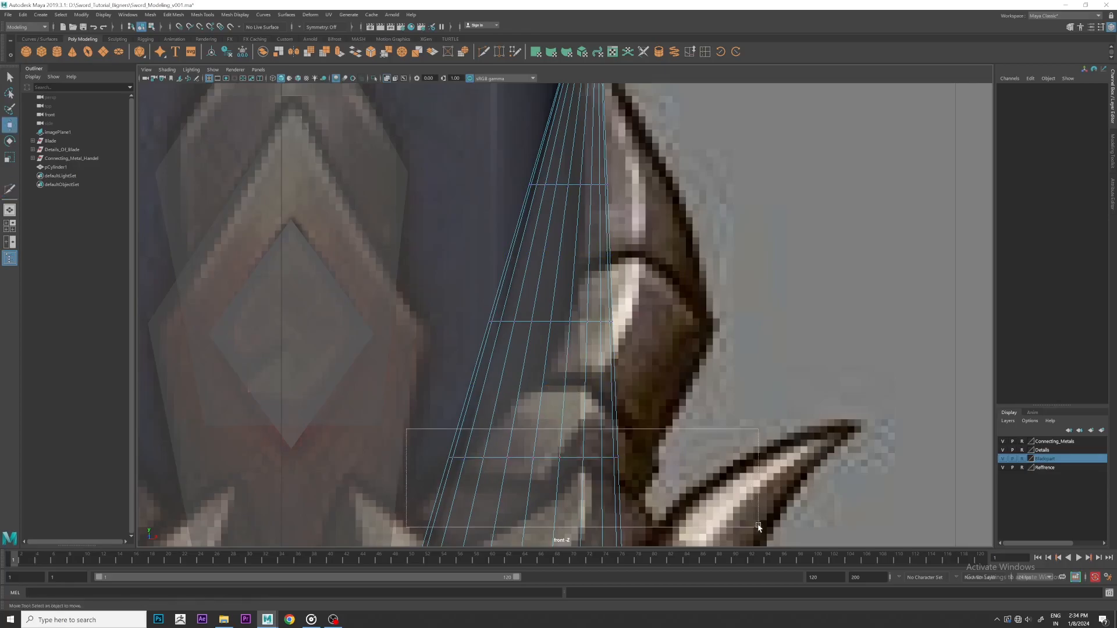
pyautogui.moveTo(757, 528); pyautogui.dragTo(757, 528)
pyautogui.moveTo(618, 460); pyautogui.dragTo(653, 470)
pyautogui.moveTo(458, 284); pyautogui.dragTo(727, 337)
pyautogui.moveTo(484, 169); pyautogui.dragTo(715, 186)
pyautogui.keyDown('alt'); pyautogui.moveTo(715, 187); pyautogui.dragTo(685, 249, button='middle'); pyautogui.keyUp('alt')
pyautogui.moveTo(529, 202); pyautogui.dragTo(702, 272)
pyautogui.moveTo(692, 240); pyautogui.dragTo(681, 240)
# Widen the horn's upper and middle vertex rings to match the thickness of the reference horn.
pyautogui.press('r')
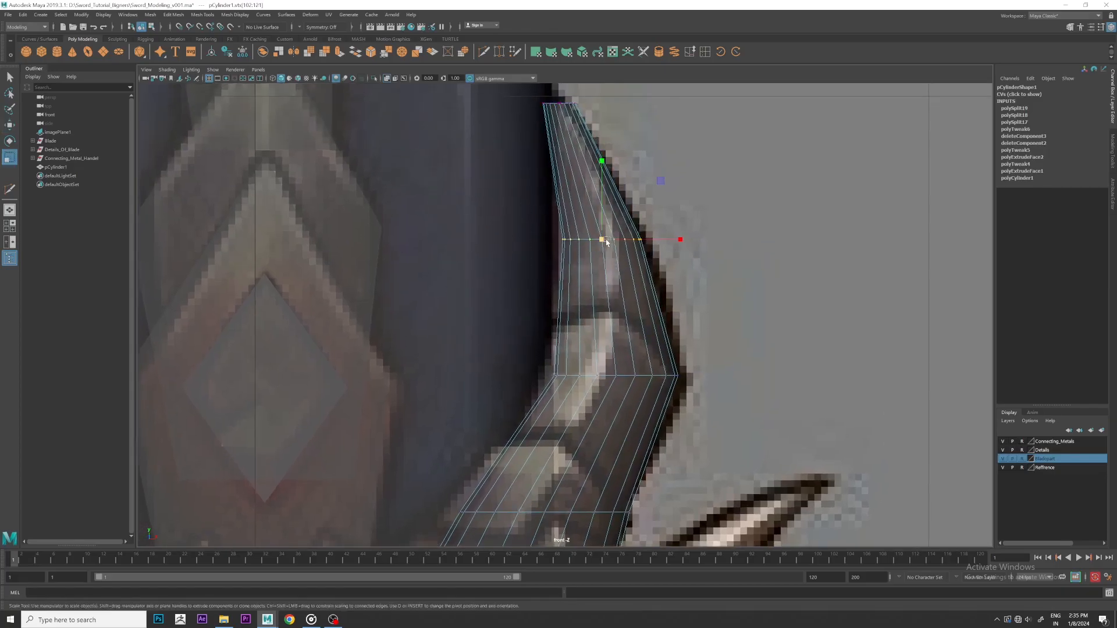
pyautogui.moveTo(602, 239); pyautogui.dragTo(612, 246)
pyautogui.moveTo(519, 319); pyautogui.dragTo(696, 411)
pyautogui.moveTo(614, 376); pyautogui.dragTo(621, 381)
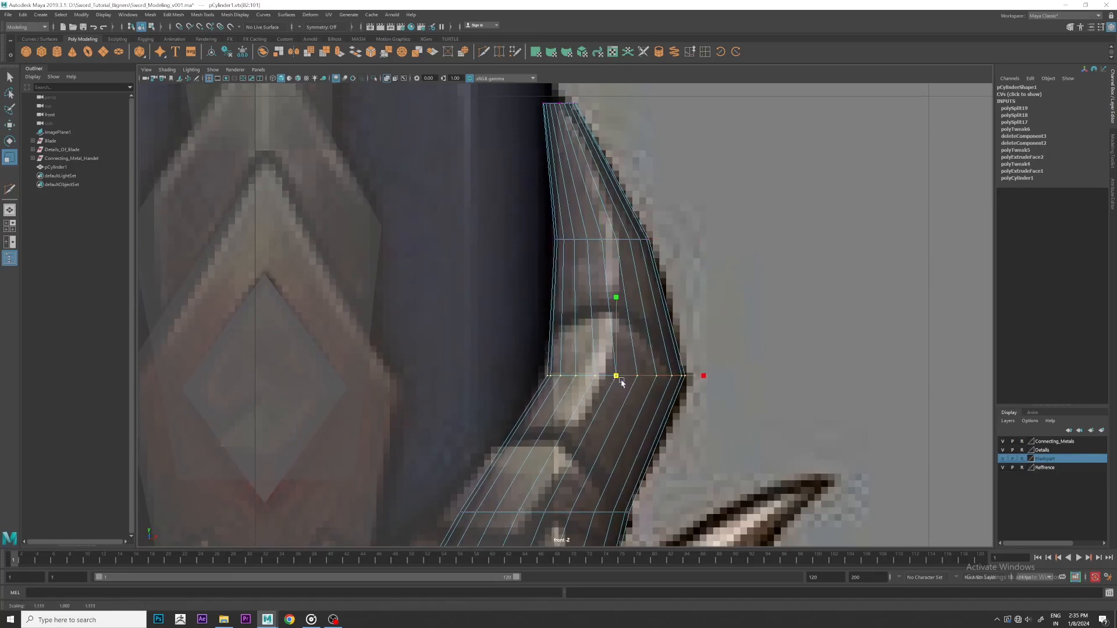
# Resize the horn's lower and base vertex rings and shift them sideways to follow the reference horn's outline.
pyautogui.press('w')
pyautogui.moveTo(694, 377); pyautogui.dragTo(690, 378)
pyautogui.keyDown('alt'); pyautogui.moveTo(686, 468); pyautogui.dragTo(748, 297, button='middle'); pyautogui.keyUp('alt')
pyautogui.moveTo(459, 300); pyautogui.dragTo(724, 387)
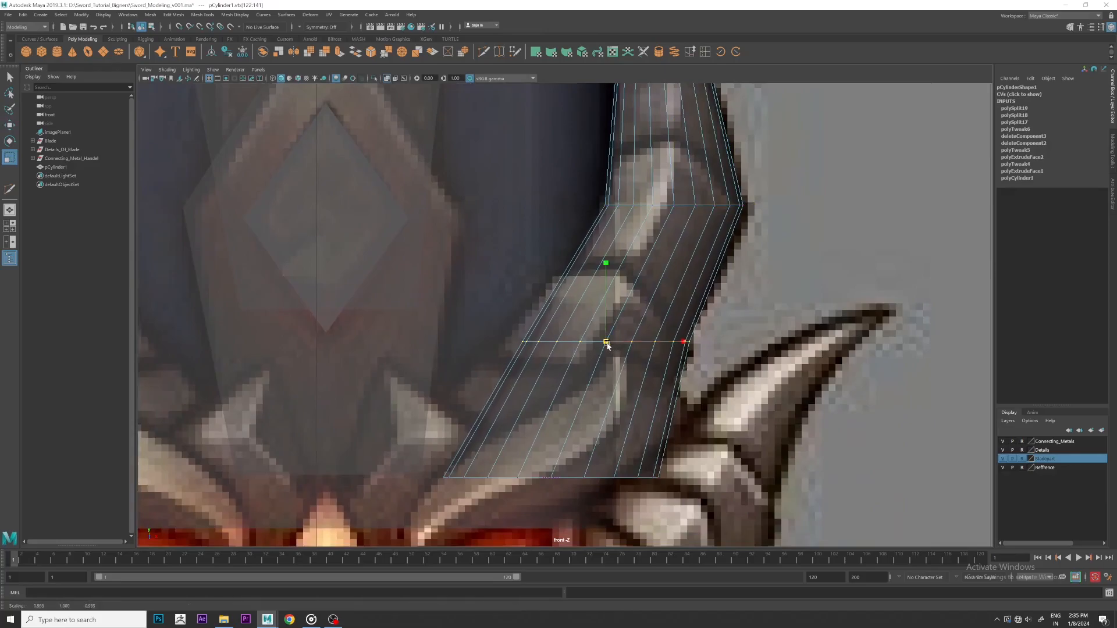
pyautogui.moveTo(434, 412); pyautogui.dragTo(706, 533)
pyautogui.moveTo(551, 478); pyautogui.dragTo(536, 471)
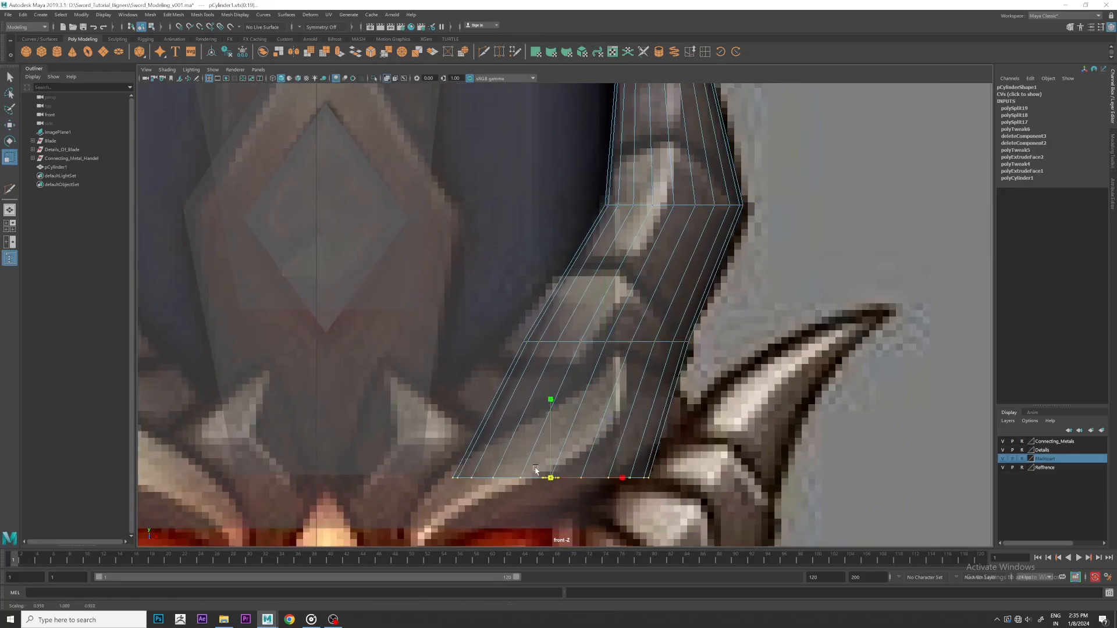
pyautogui.press('w')
pyautogui.moveTo(633, 477); pyautogui.dragTo(603, 477)
pyautogui.moveTo(499, 307); pyautogui.dragTo(778, 411)
pyautogui.moveTo(682, 343); pyautogui.dragTo(675, 341)
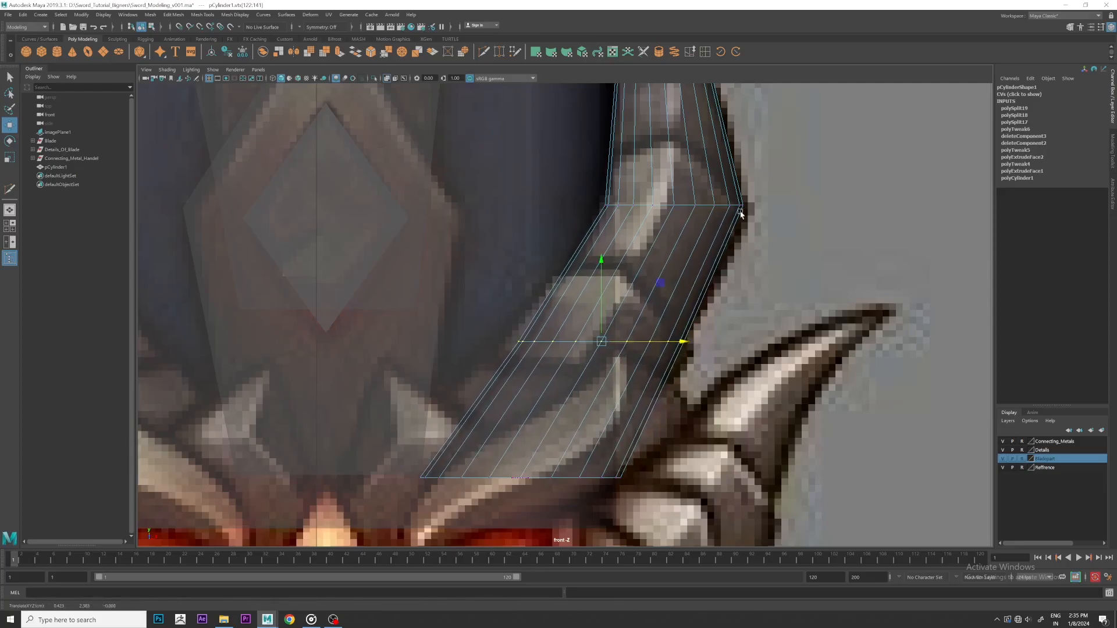
# Examine the whole horn with smoothing against the reference and beside the blade in front and perspective views.
pyautogui.scroll(-12, 744, 216)
pyautogui.scroll(6, 613, 289)
pyautogui.moveTo(577, 274); pyautogui.dragTo(621, 257, button='right')
pyautogui.scroll(4, 621, 256)
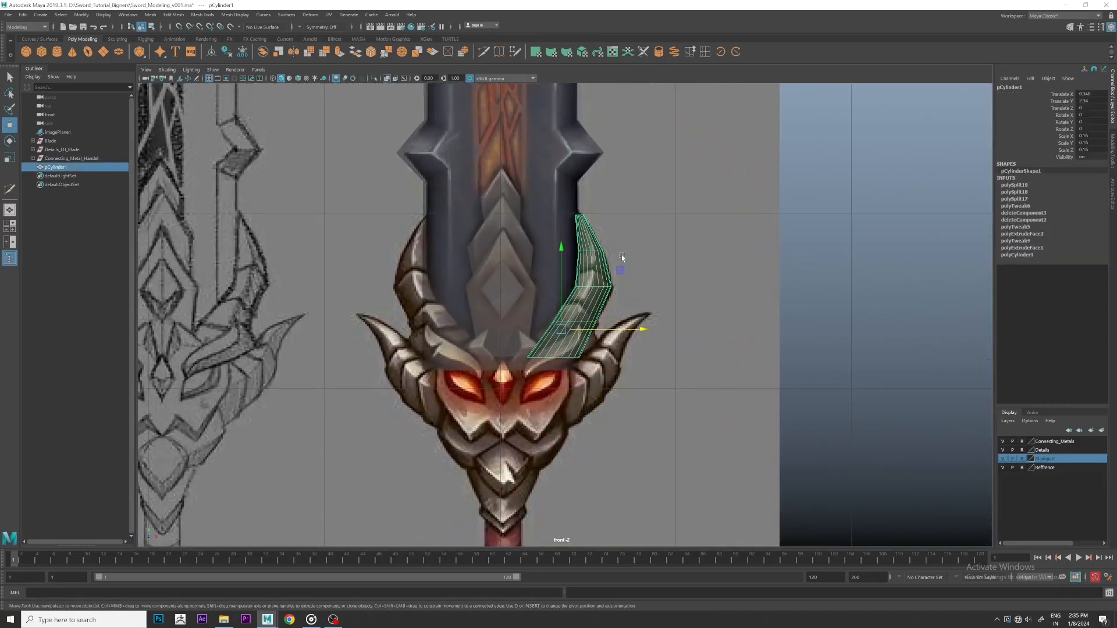
pyautogui.scroll(-8, 622, 257)
pyautogui.press('space')
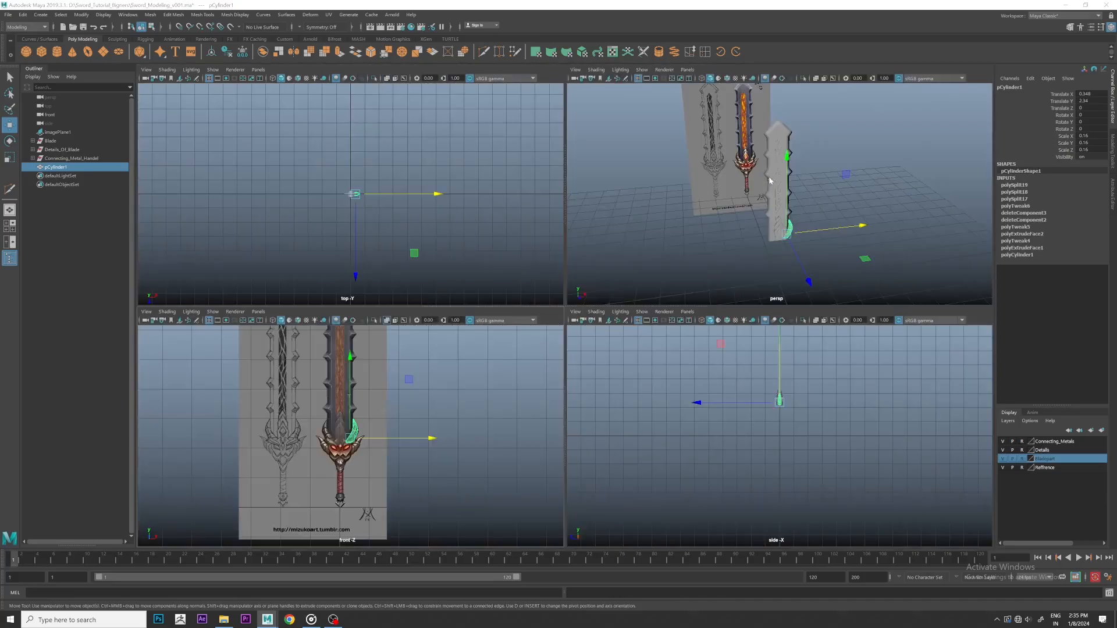
pyautogui.press('space')
pyautogui.click(788, 199)
pyautogui.scroll(4, 787, 200)
pyautogui.keyDown('alt'); pyautogui.moveTo(802, 302); pyautogui.dragTo(676, 319); pyautogui.keyUp('alt')
pyautogui.scroll(4, 756, 302)
pyautogui.scroll(-2, 767, 317)
pyautogui.click(669, 321)
pyautogui.press('space')
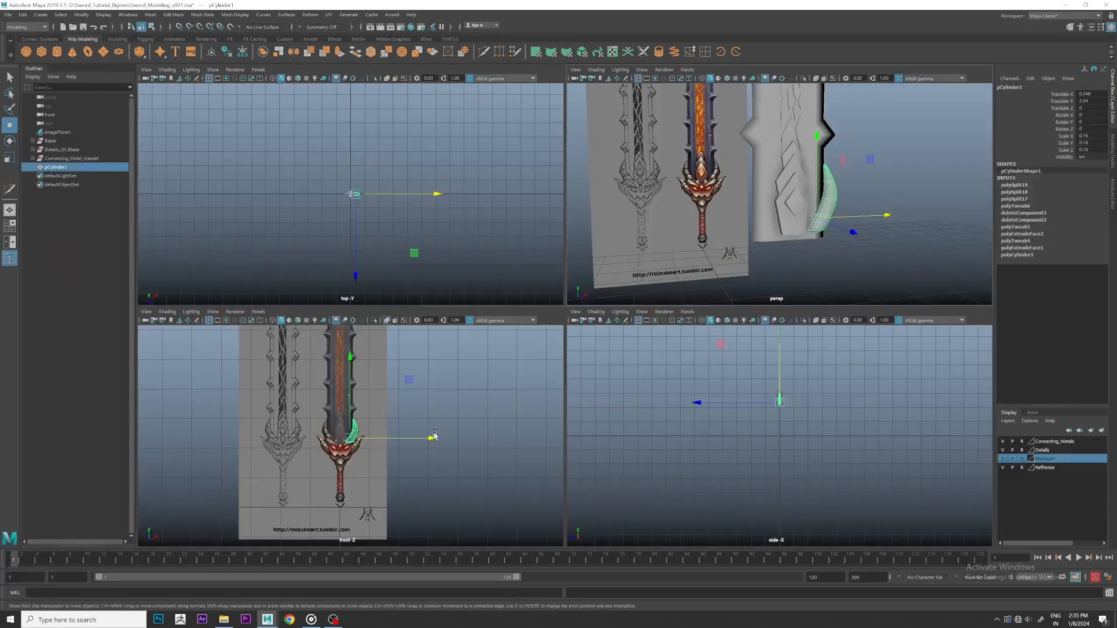
pyautogui.press('space')
pyautogui.scroll(5, 576, 326)
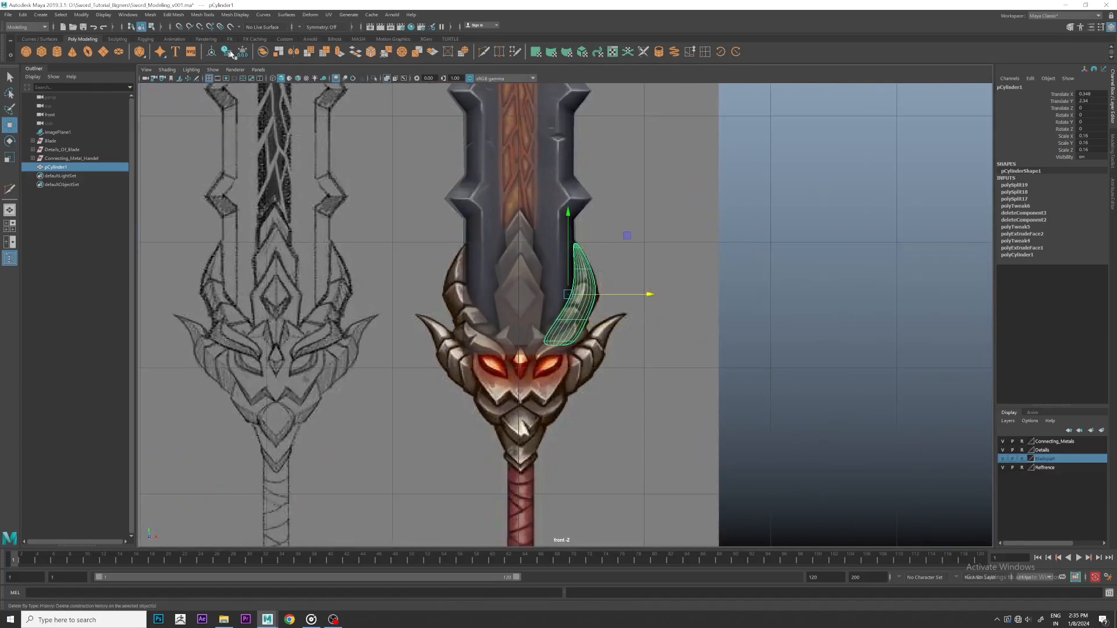
# Delete the horn's history, freeze its transformations and move its pivot to the sword's centre line.
pyautogui.click(230, 53)
pyautogui.scroll(8, 478, 268)
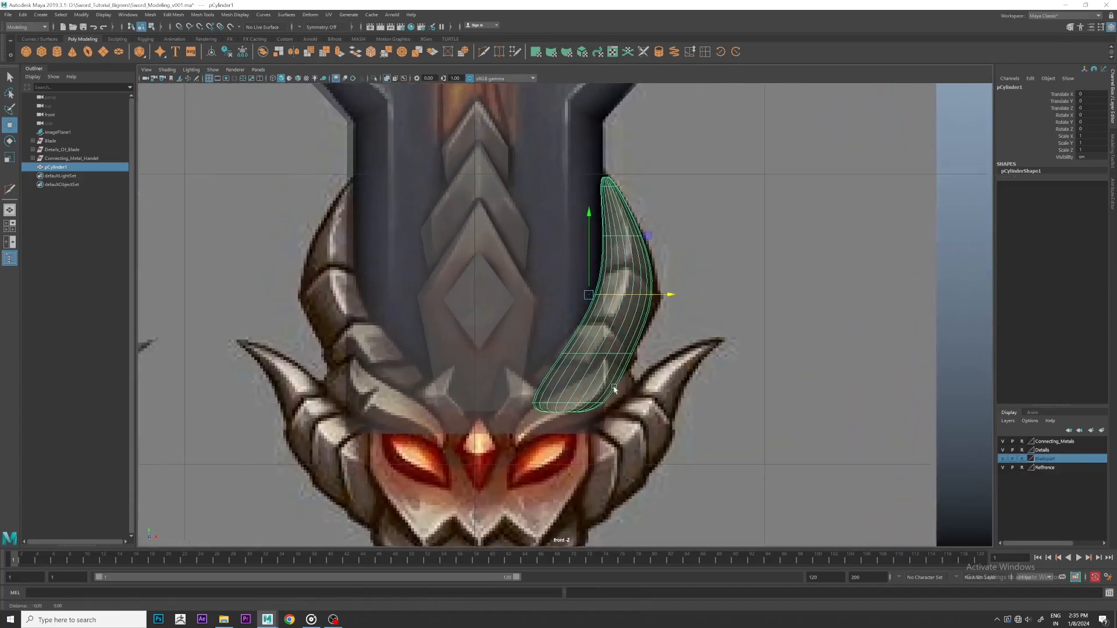
pyautogui.press('d')
pyautogui.press('d')
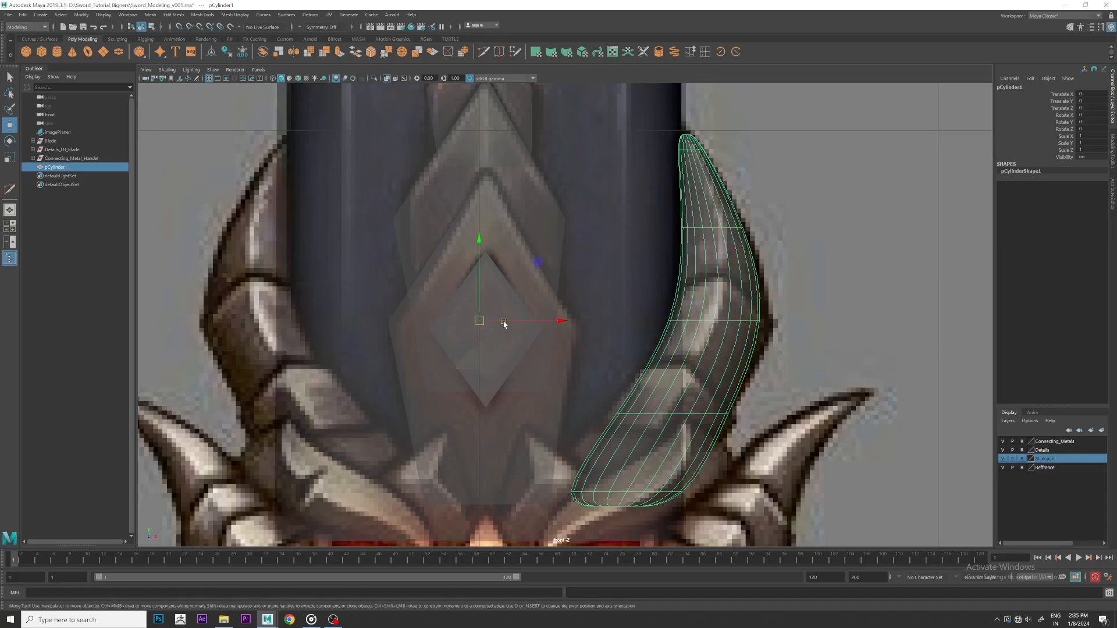
# Mirror the horn to the opposite side of the guard with Duplicate Special at scale X -1.
pyautogui.click(21, 16)
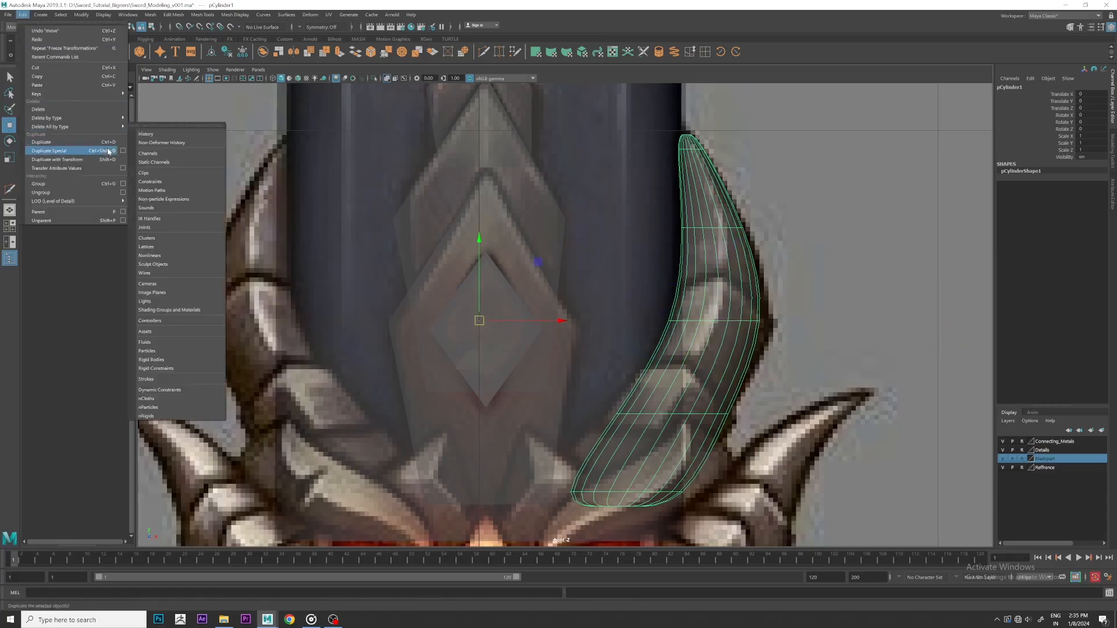
pyautogui.click(101, 151)
pyautogui.scroll(-5, 528, 265)
pyautogui.scroll(6, 528, 264)
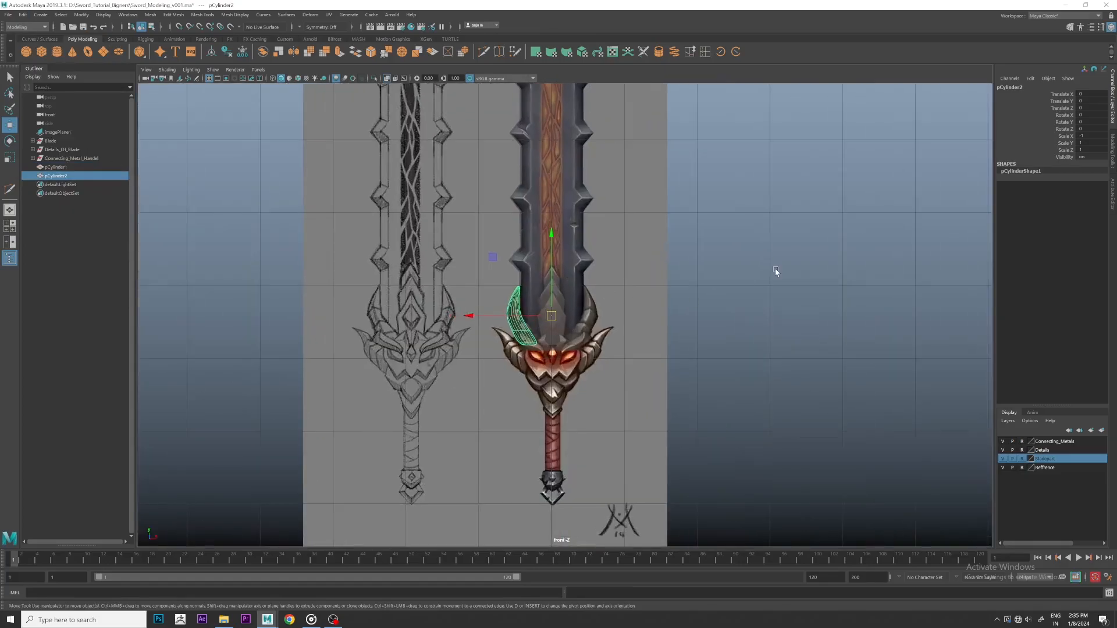
pyautogui.keyDown('shift'); pyautogui.click(622, 315); pyautogui.keyUp('shift')
pyautogui.scroll(2, 672, 307)
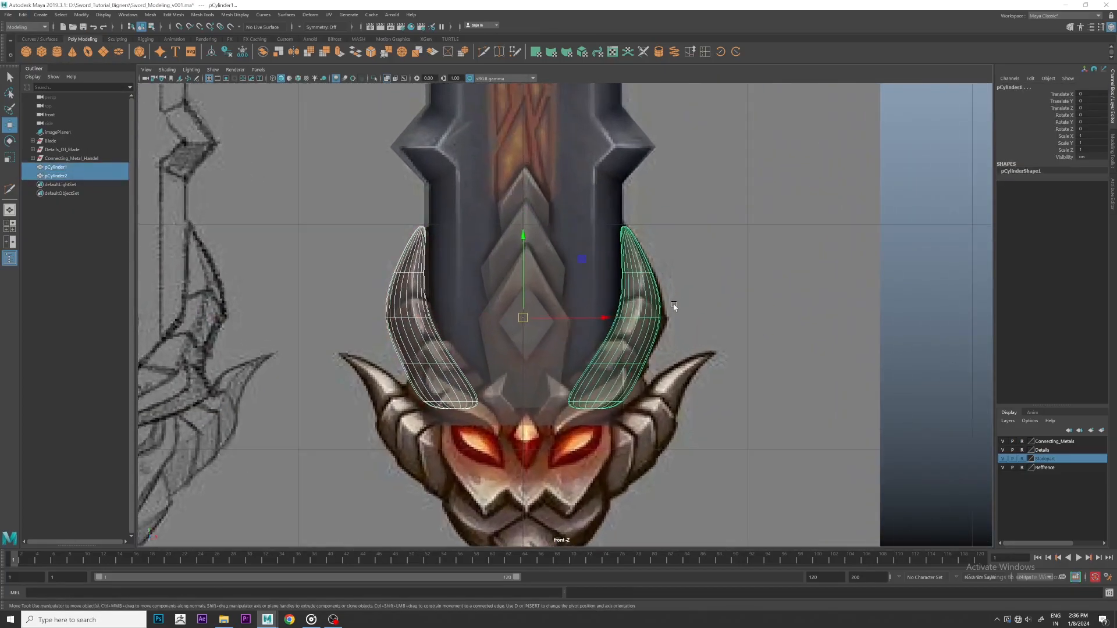
pyautogui.scroll(-8, 673, 307)
pyautogui.click(828, 289)
pyautogui.scroll(5, 695, 305)
pyautogui.scroll(4, 671, 348)
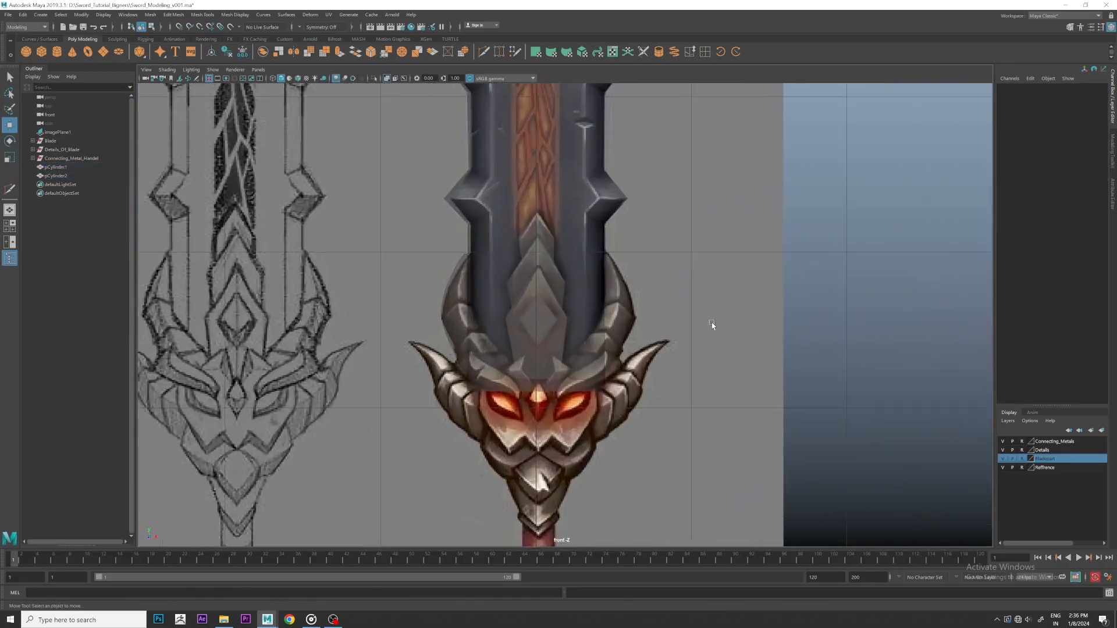
pyautogui.click(619, 317)
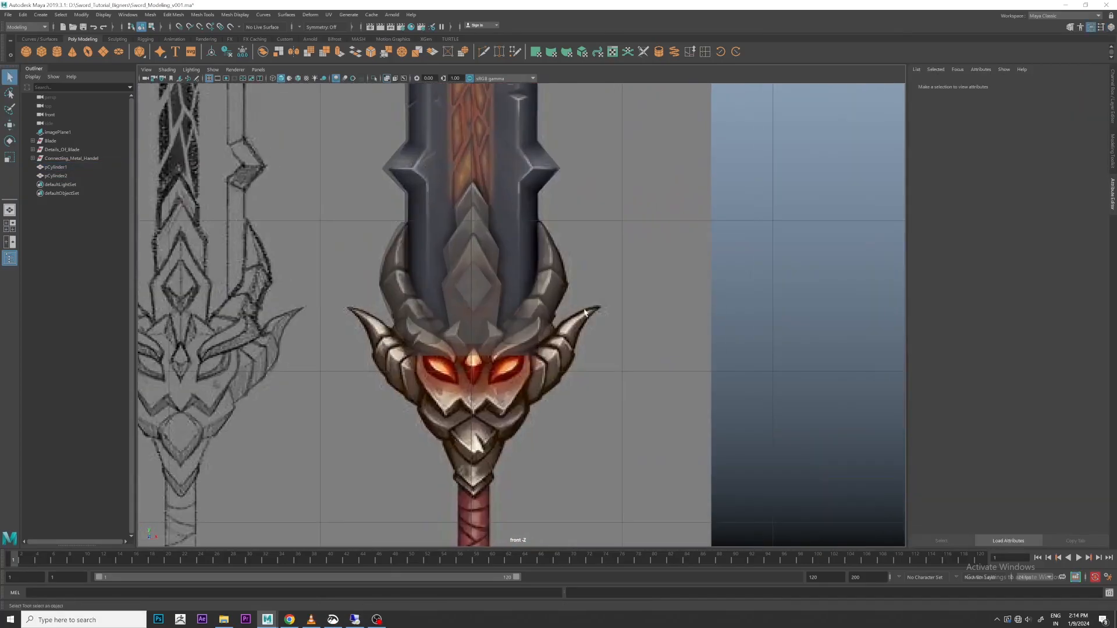
# Create a polygon cube, place it in the empty area beside the reference image and shrink it.
pyautogui.scroll(2, 546, 292)
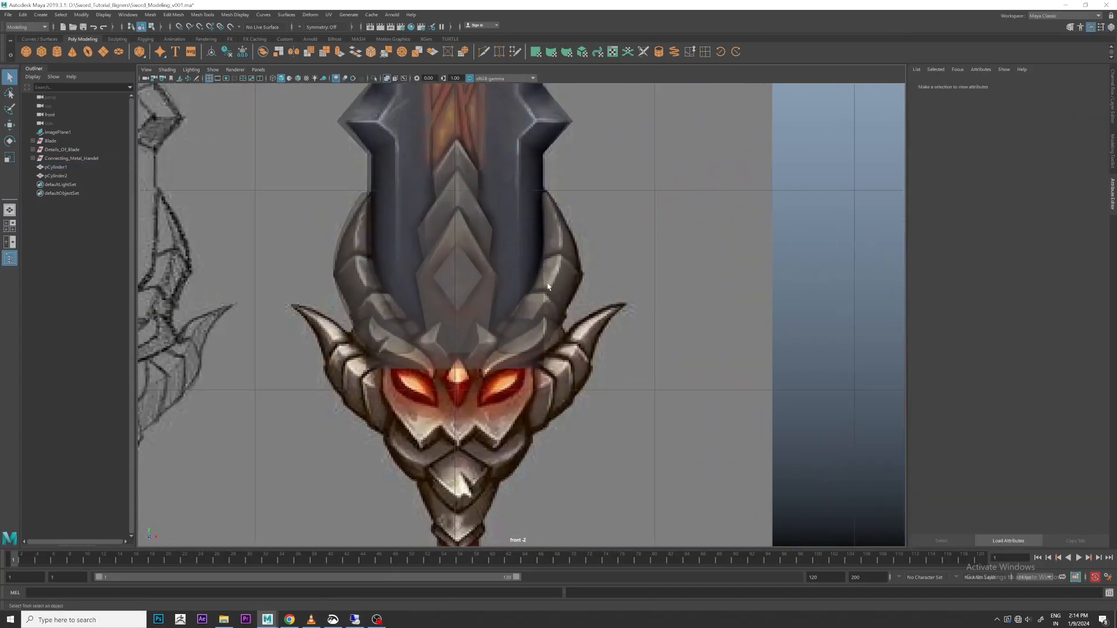
pyautogui.click(42, 51)
pyautogui.scroll(-5, 535, 391)
pyautogui.scroll(4, 544, 400)
pyautogui.press('w')
pyautogui.scroll(2, 539, 349)
pyautogui.moveTo(534, 422); pyautogui.dragTo(779, 291)
pyautogui.scroll(2, 763, 322)
pyautogui.keyDown('alt'); pyautogui.moveTo(763, 325); pyautogui.dragTo(694, 319, button='middle'); pyautogui.keyUp('alt')
pyautogui.moveTo(669, 347); pyautogui.dragTo(656, 369)
pyautogui.scroll(2, 670, 336)
pyautogui.press('w')
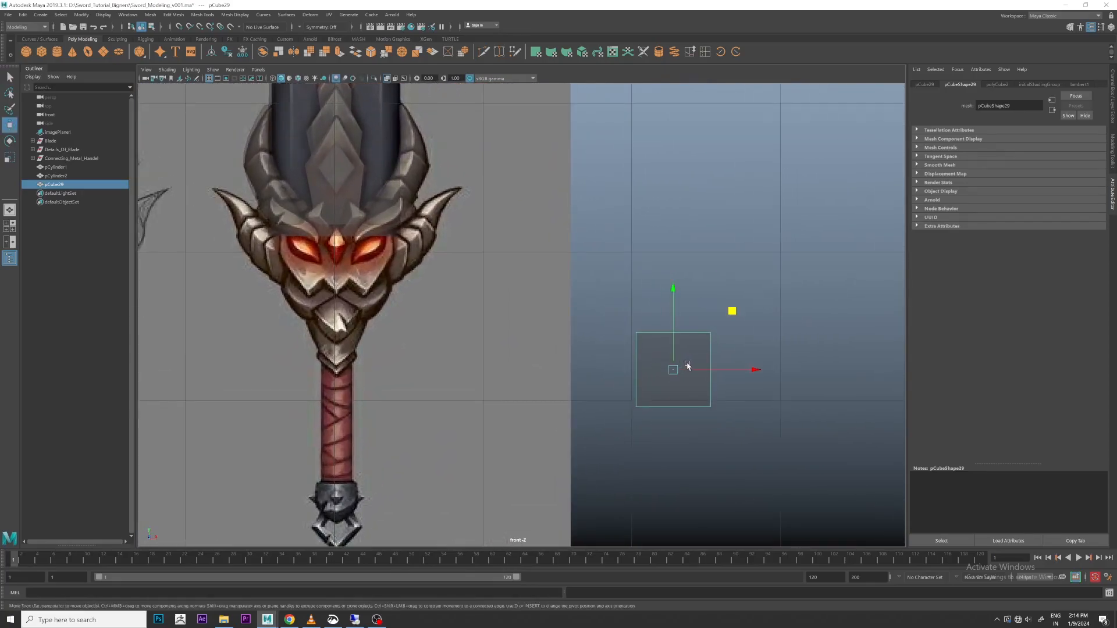
# Move the cube onto the area beside the outer horn's base in the reference and scale it down further.
pyautogui.moveTo(732, 313); pyautogui.dragTo(451, 164, button='middle')
pyautogui.scroll(5, 497, 289)
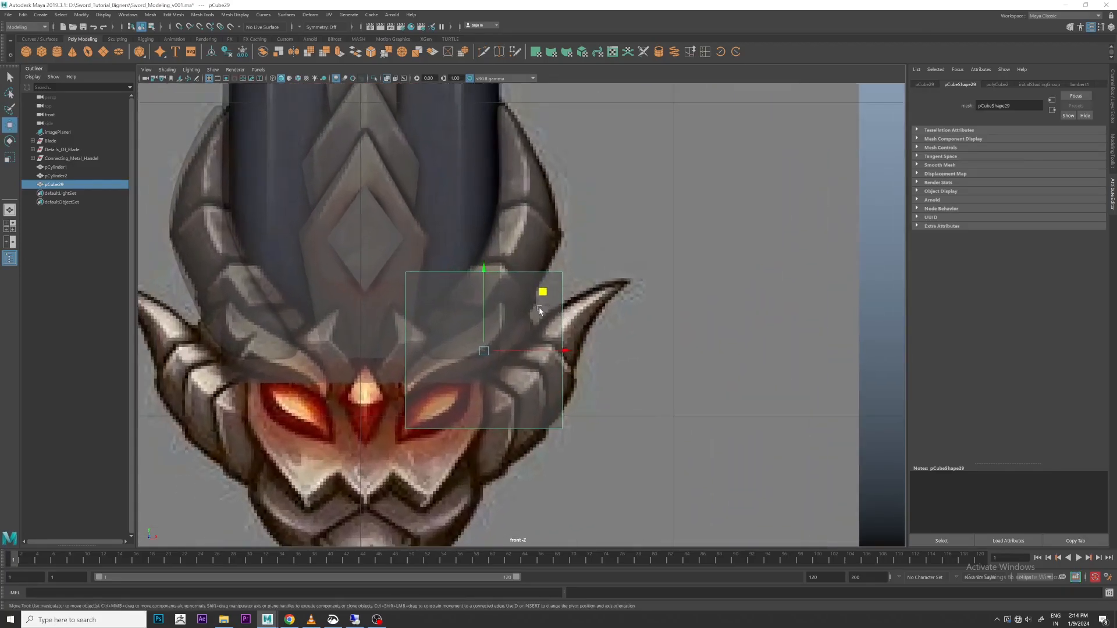
pyautogui.press('r')
pyautogui.moveTo(468, 356); pyautogui.dragTo(395, 323)
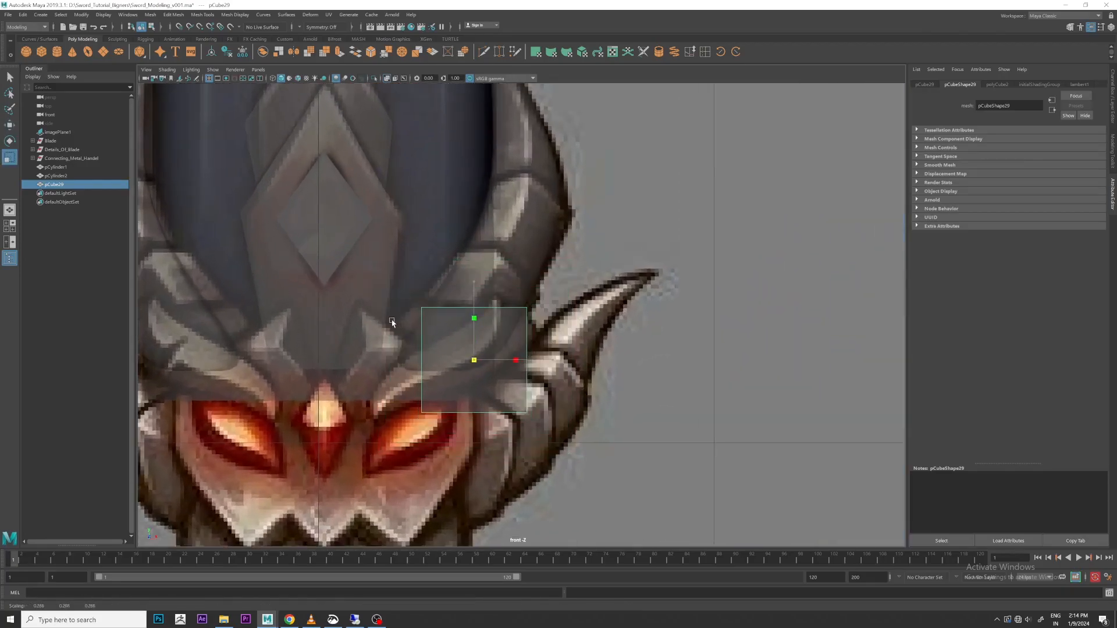
pyautogui.press('w')
pyautogui.moveTo(551, 360); pyautogui.dragTo(530, 359)
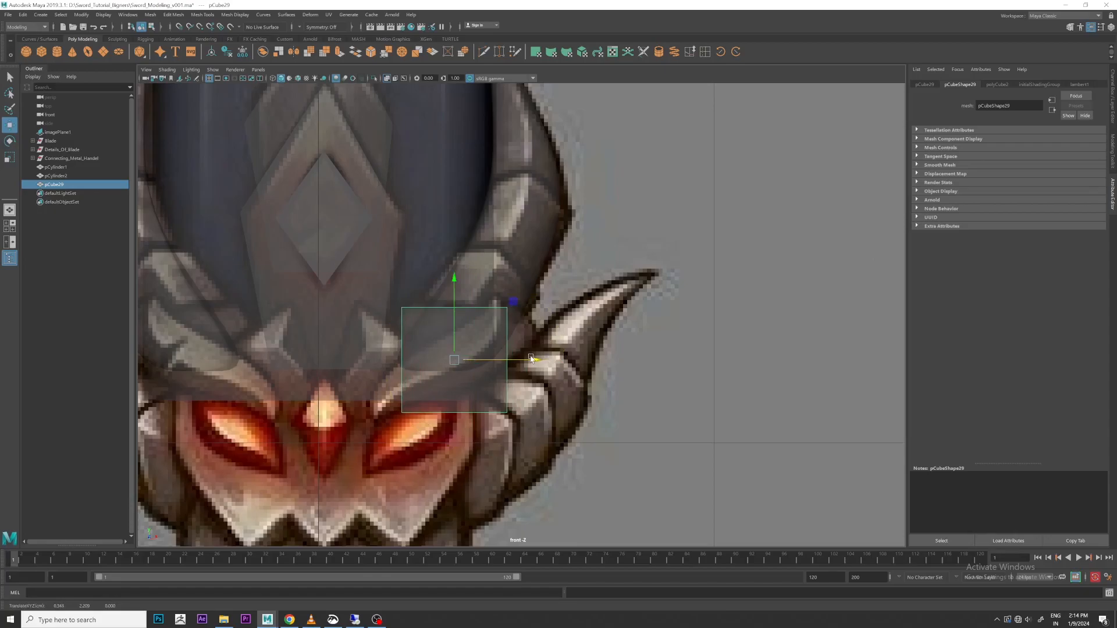
# Slide the cube sideways in the perspective view, clear of the blade and the reference image.
pyautogui.press('space')
pyautogui.press('space')
pyautogui.keyDown('alt'); pyautogui.moveTo(675, 256); pyautogui.dragTo(628, 309); pyautogui.keyUp('alt')
pyautogui.scroll(4, 628, 309)
pyautogui.moveTo(580, 442); pyautogui.dragTo(834, 425)
pyautogui.keyDown('alt'); pyautogui.moveTo(756, 291); pyautogui.dragTo(529, 270, button='middle'); pyautogui.keyUp('alt')
pyautogui.keyDown('alt'); pyautogui.moveTo(530, 271); pyautogui.dragTo(620, 267, button='right'); pyautogui.keyUp('alt')
pyautogui.keyDown('alt'); pyautogui.moveTo(620, 267); pyautogui.dragTo(646, 259); pyautogui.keyUp('alt')
pyautogui.keyDown('alt'); pyautogui.moveTo(646, 259); pyautogui.dragTo(546, 241, button='middle'); pyautogui.keyUp('alt')
pyautogui.keyDown('alt'); pyautogui.moveTo(547, 242); pyautogui.dragTo(638, 279, button='right'); pyautogui.keyUp('alt')
pyautogui.keyDown('alt'); pyautogui.moveTo(638, 279); pyautogui.dragTo(660, 292); pyautogui.keyUp('alt')
pyautogui.keyDown('alt'); pyautogui.moveTo(660, 292); pyautogui.dragTo(570, 280, button='middle'); pyautogui.keyUp('alt')
pyautogui.keyDown('alt'); pyautogui.moveTo(571, 279); pyautogui.dragTo(546, 321); pyautogui.keyUp('alt')
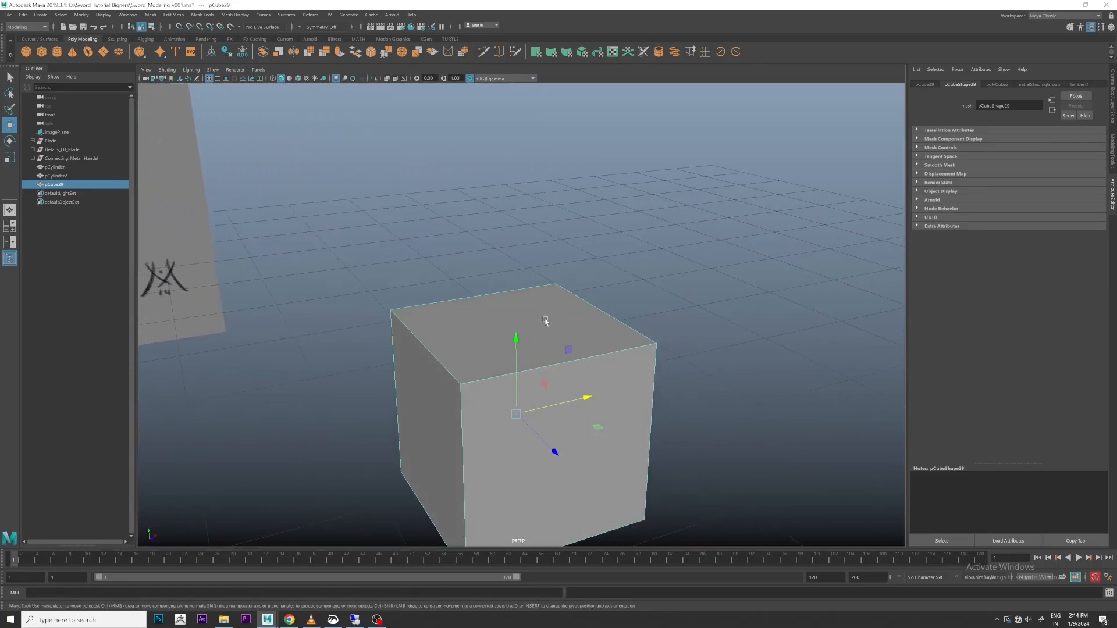
# Inset the cube's top face with an extrusion and extrude the inner face upward by 0.143.
pyautogui.press('F11')
pyautogui.click(531, 317)
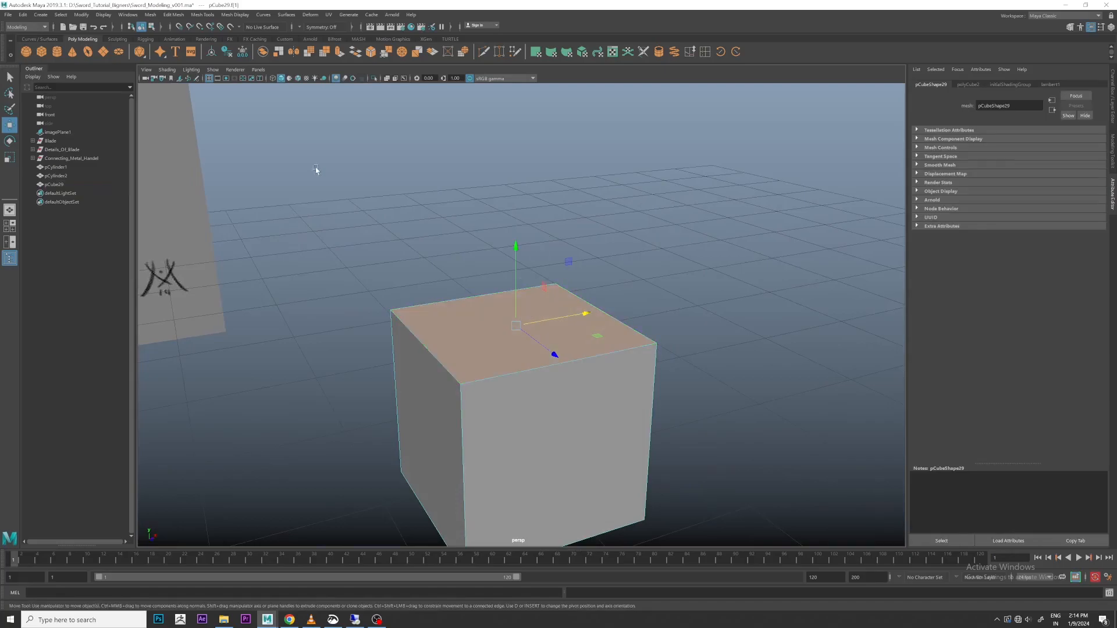
pyautogui.click(340, 53)
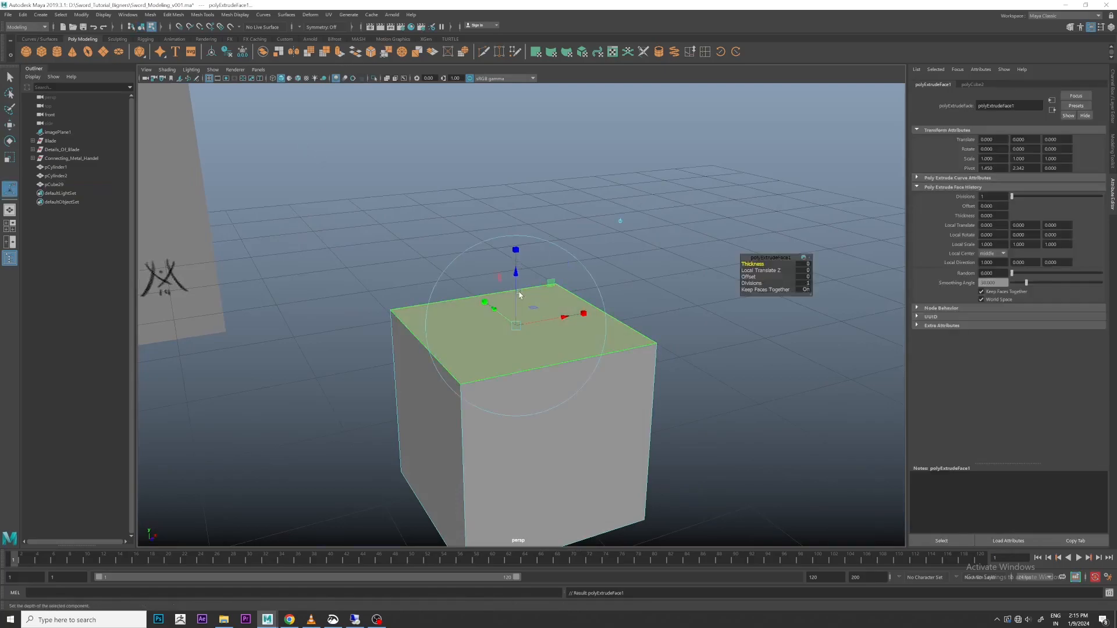
pyautogui.moveTo(516, 325); pyautogui.dragTo(487, 327)
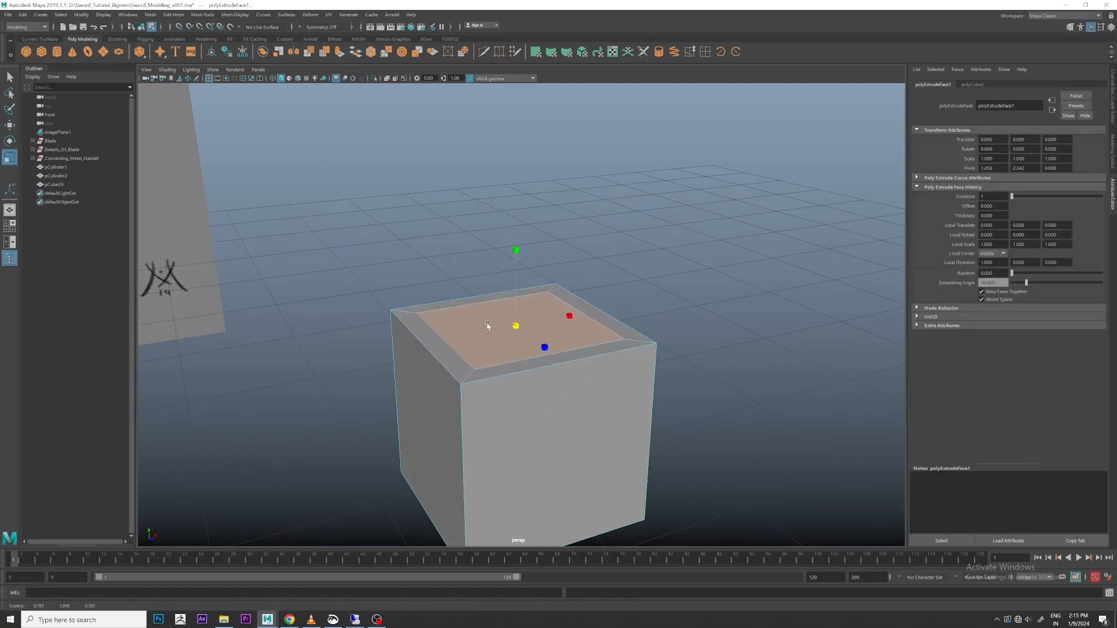
pyautogui.click(340, 53)
pyautogui.moveTo(516, 263); pyautogui.dragTo(527, 177)
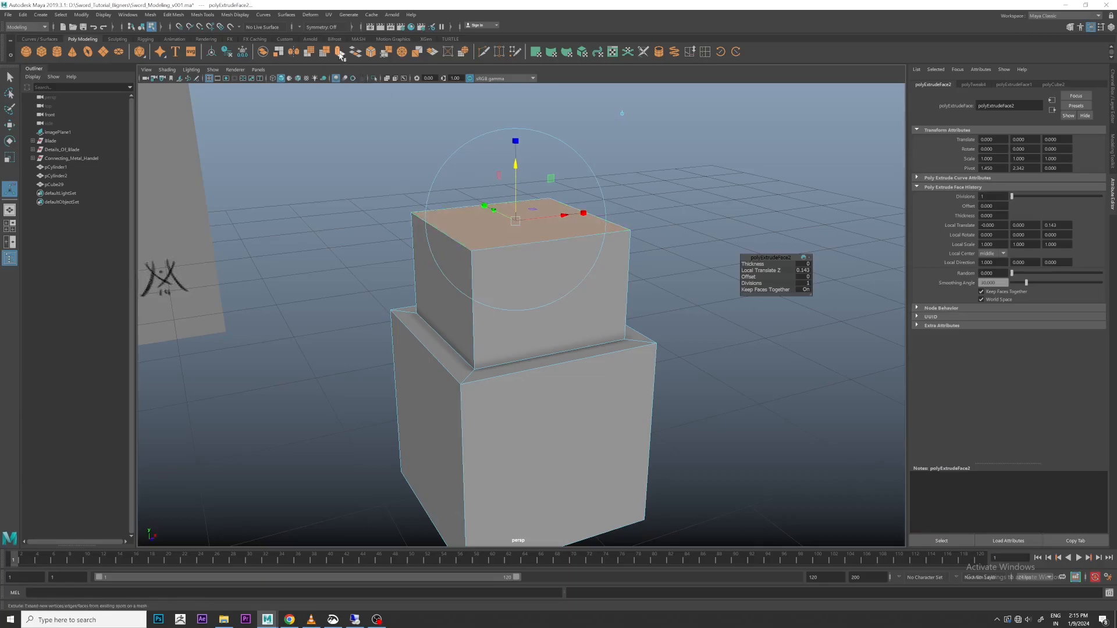
# Inset the second block's top face and extrude it upward by 0.12 to form a third block.
pyautogui.press('r')
pyautogui.moveTo(516, 221); pyautogui.dragTo(484, 218)
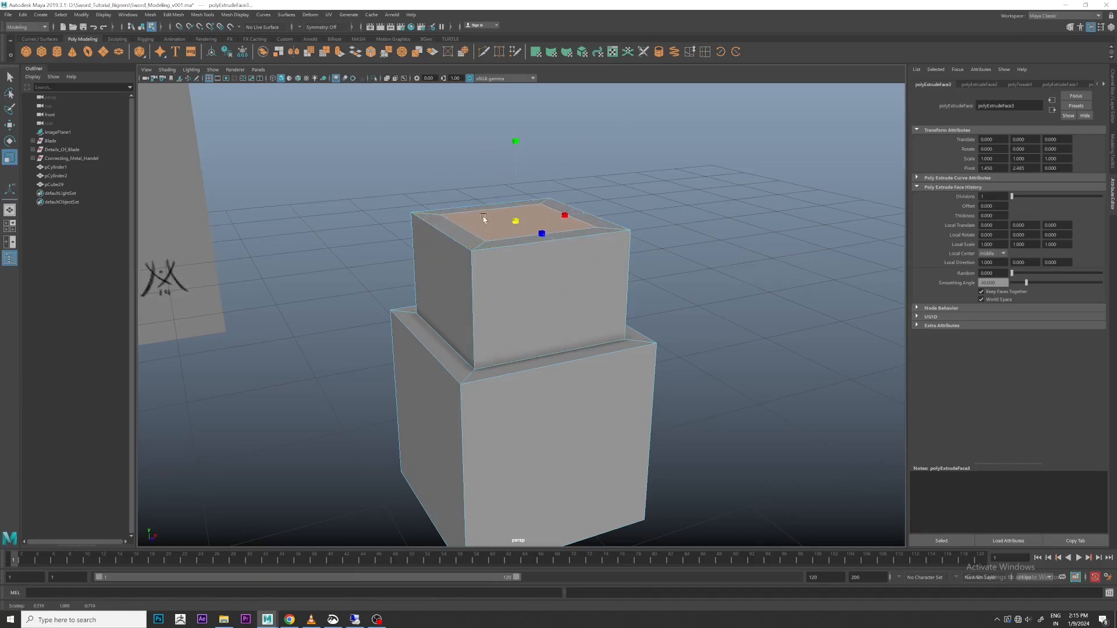
pyautogui.click(340, 53)
pyautogui.moveTo(516, 168); pyautogui.dragTo(509, 92)
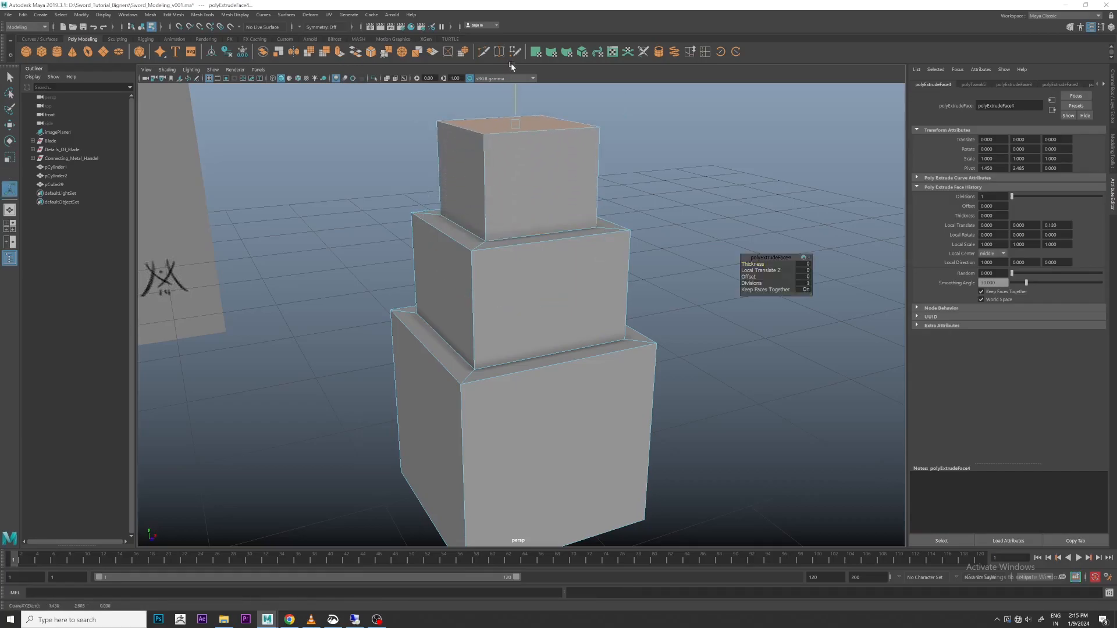
pyautogui.scroll(-3, 559, 140)
pyautogui.keyDown('alt'); pyautogui.moveTo(643, 148); pyautogui.dragTo(676, 169); pyautogui.keyUp('alt')
pyautogui.keyDown('alt'); pyautogui.moveTo(676, 169); pyautogui.dragTo(559, 243, button='middle'); pyautogui.keyUp('alt')
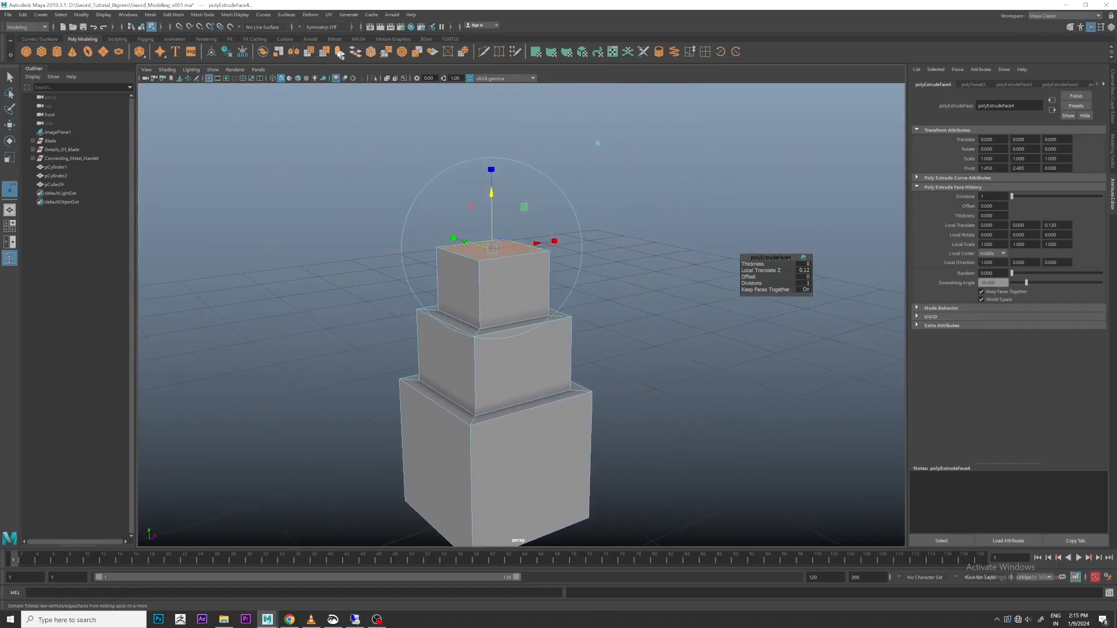
# Inset the third block's top face, extrude it upward and shrink the end face into a tapered tip.
pyautogui.press('r')
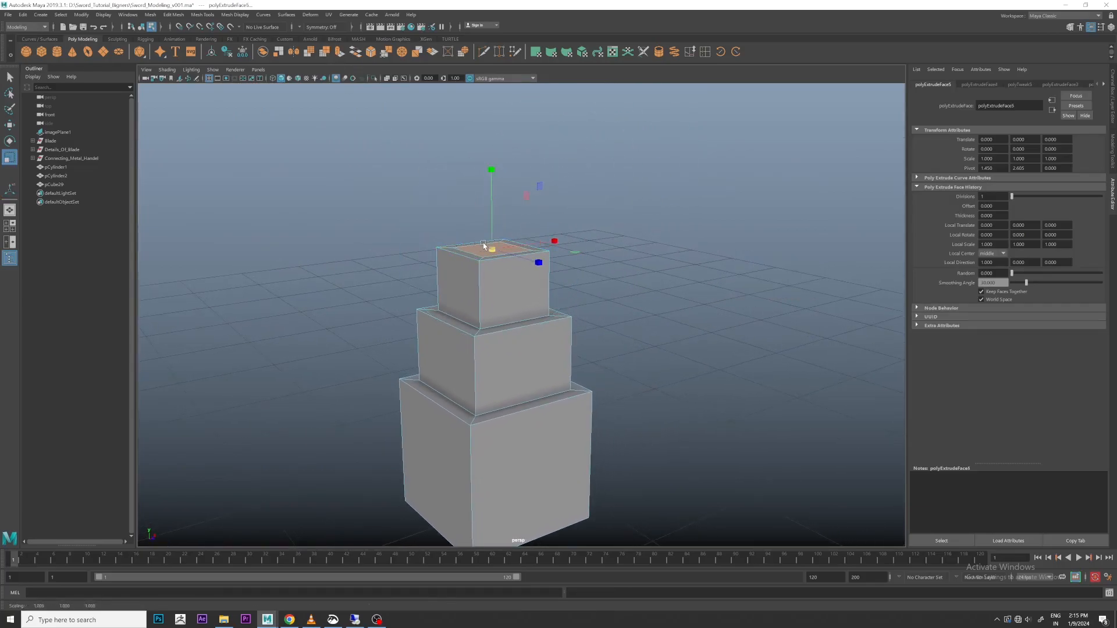
pyautogui.hotkey('ctrl', 'e')
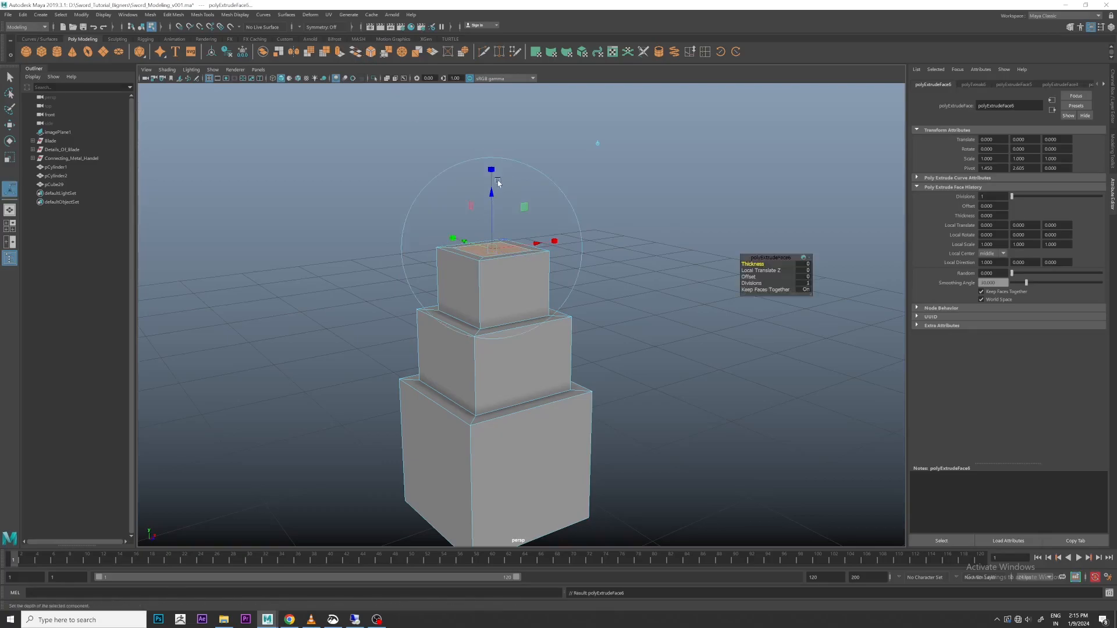
pyautogui.moveTo(492, 195); pyautogui.dragTo(495, 92)
pyautogui.press('r')
pyautogui.moveTo(492, 152); pyautogui.dragTo(469, 147)
# Preview the stepped spike with smoothing in object mode and restore the unsmoothed display.
pyautogui.keyDown('alt'); pyautogui.moveTo(584, 209); pyautogui.dragTo(547, 193); pyautogui.keyUp('alt')
pyautogui.keyDown('alt'); pyautogui.moveTo(547, 193); pyautogui.dragTo(602, 231, button='middle'); pyautogui.keyUp('alt')
pyautogui.moveTo(497, 289); pyautogui.dragTo(560, 254, button='right')
pyautogui.scroll(3, 560, 253)
pyautogui.press('3')
pyautogui.keyDown('alt'); pyautogui.moveTo(600, 267); pyautogui.dragTo(477, 227); pyautogui.keyUp('alt')
pyautogui.press('1')
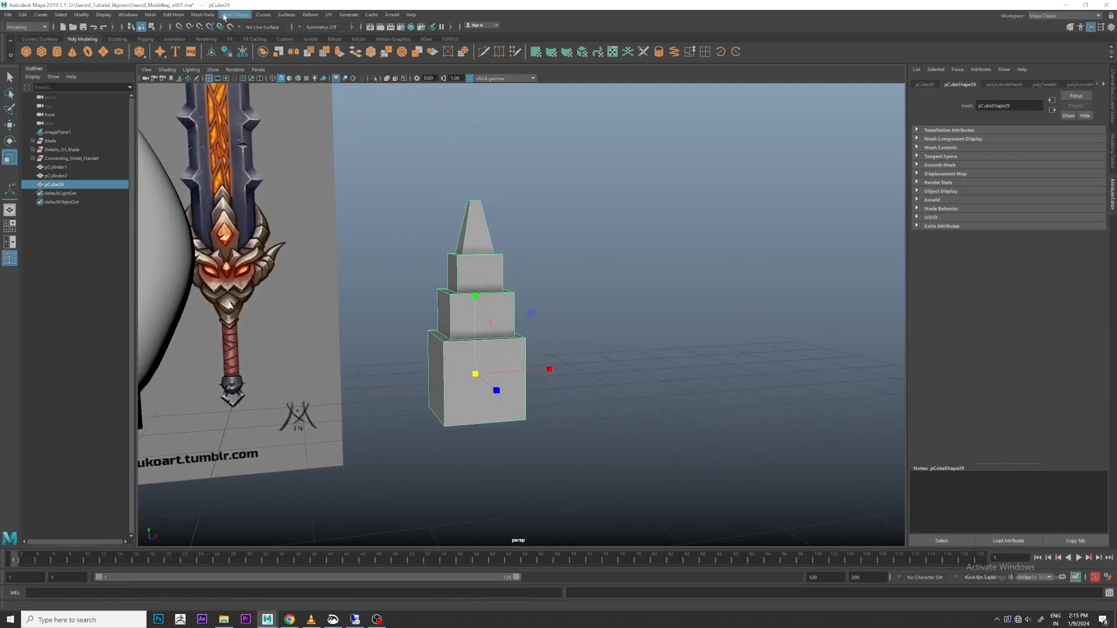
# Bevel all edges of the stepped spike with a fraction of 0.5.
pyautogui.click(150, 15)
pyautogui.moveTo(182, 18)
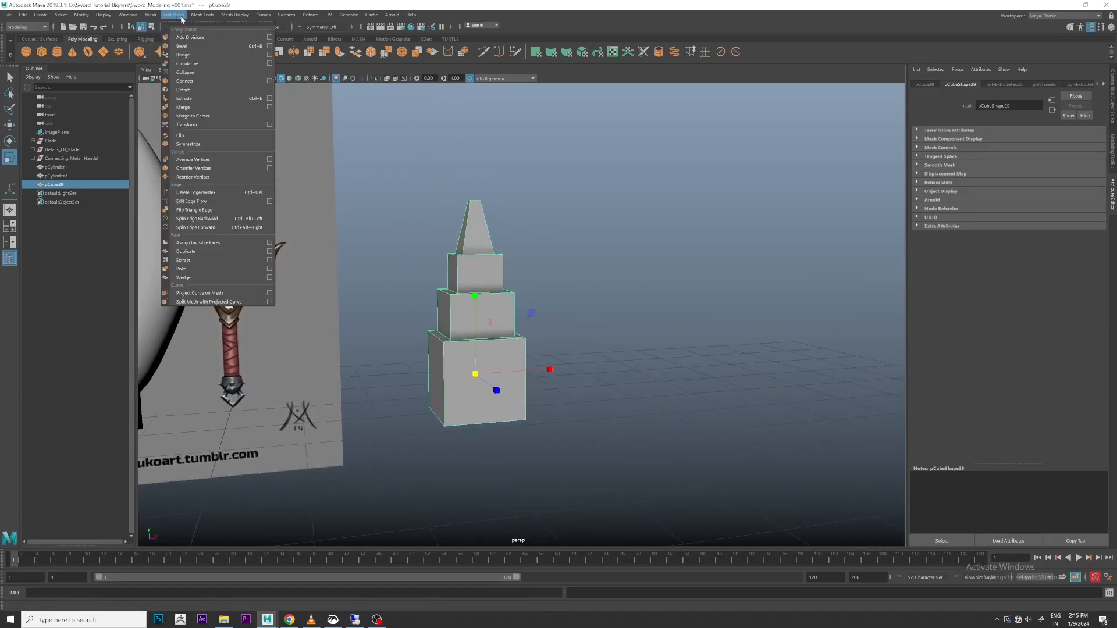
pyautogui.click(269, 46)
pyautogui.moveTo(793, 165); pyautogui.dragTo(720, 156)
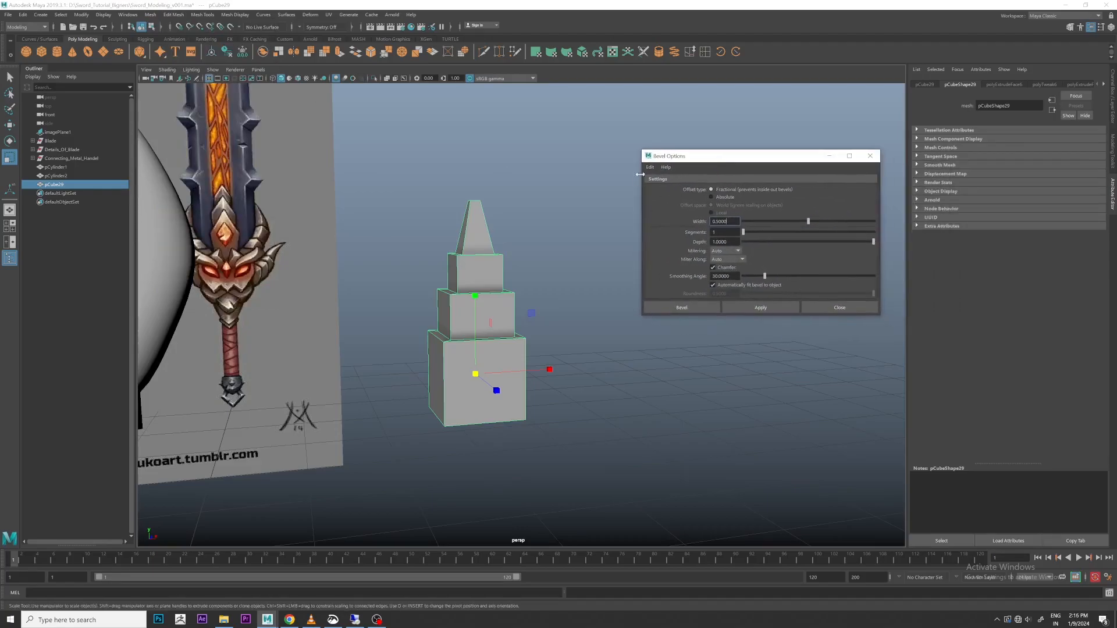
pyautogui.click(659, 308)
pyautogui.scroll(4, 578, 274)
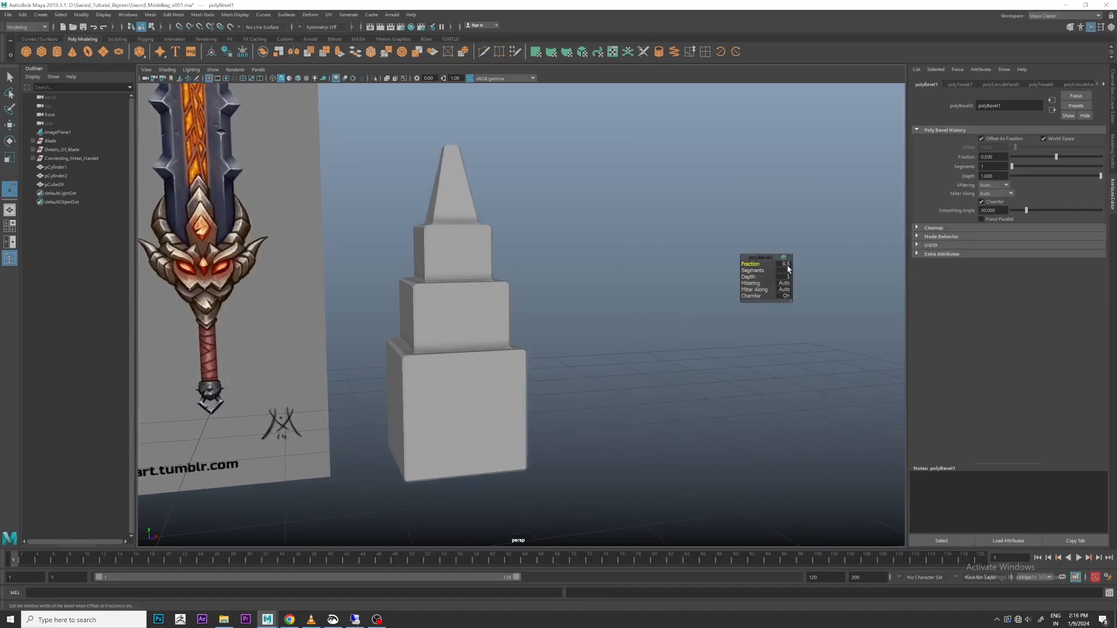
# Set the spike's bevel to 2 segments and a fraction of 1.
pyautogui.write('2')
pyautogui.press('Return')
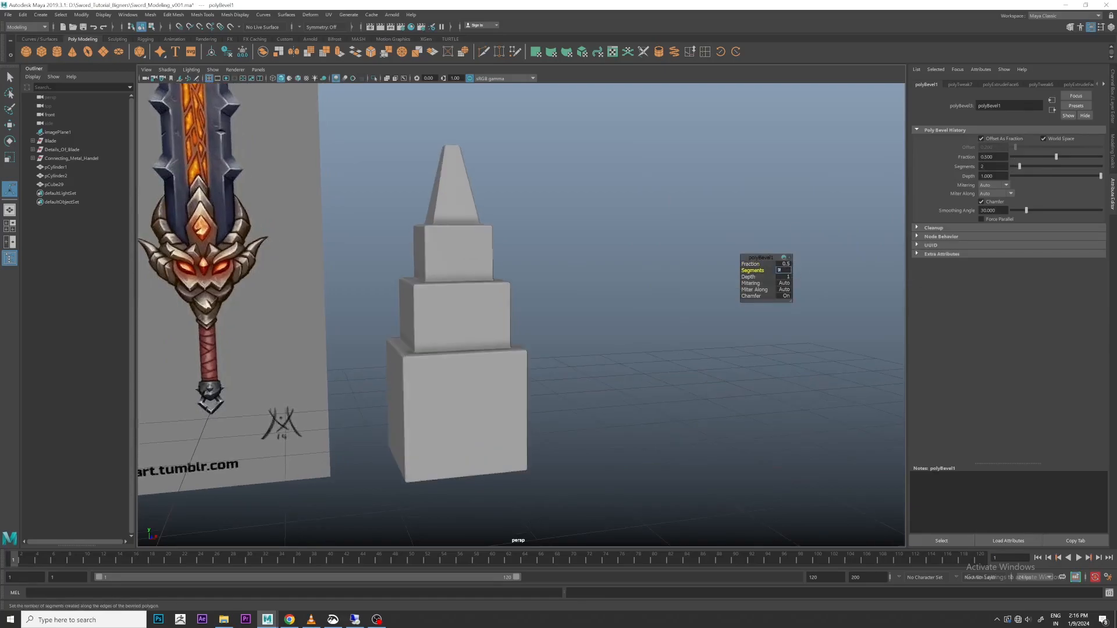
pyautogui.click(787, 266)
pyautogui.write('1')
pyautogui.press('Return')
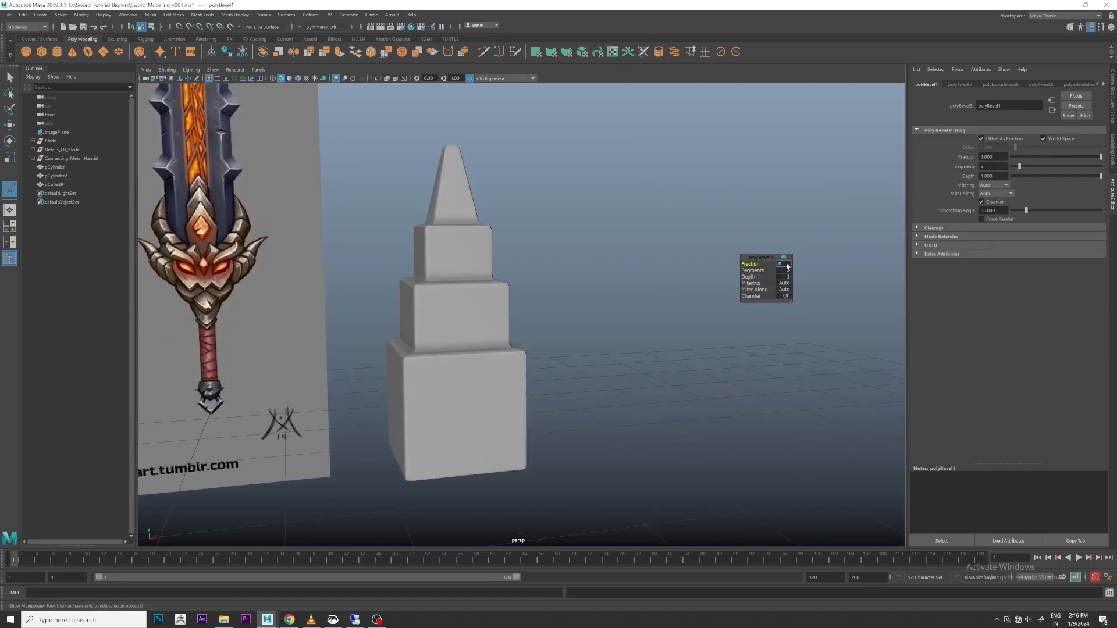
# Try bevel fractions of 2 and 1 on the stepped spike, and settle on 1.5.
pyautogui.scroll(2, 500, 255)
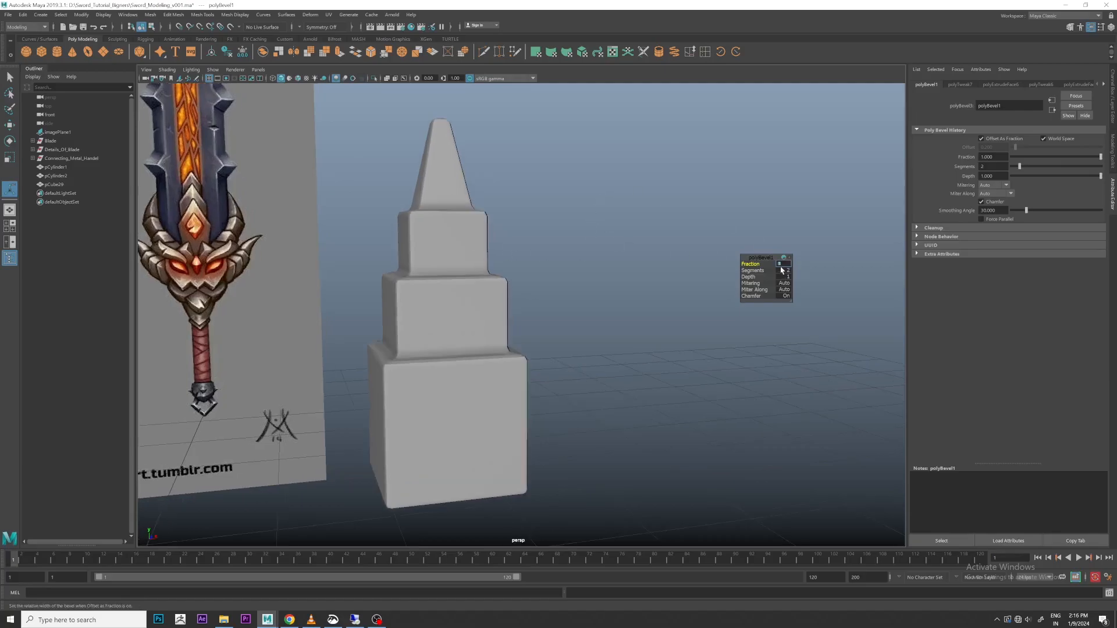
pyautogui.write('2')
pyautogui.press('Return')
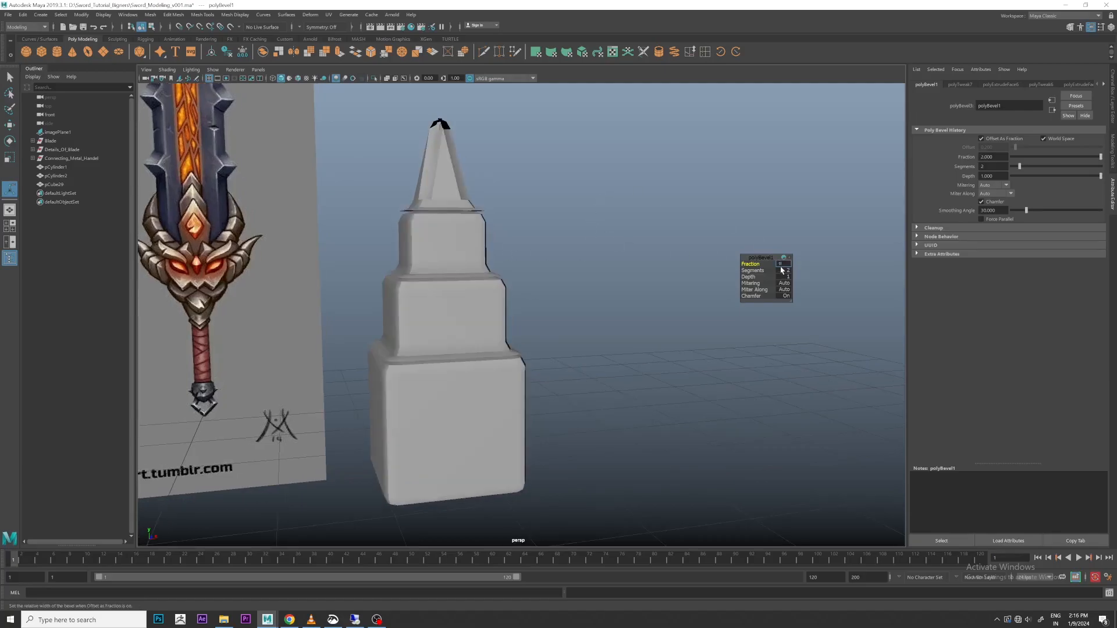
pyautogui.write('1')
pyautogui.press('Return')
pyautogui.write('1.5')
pyautogui.press('Return')
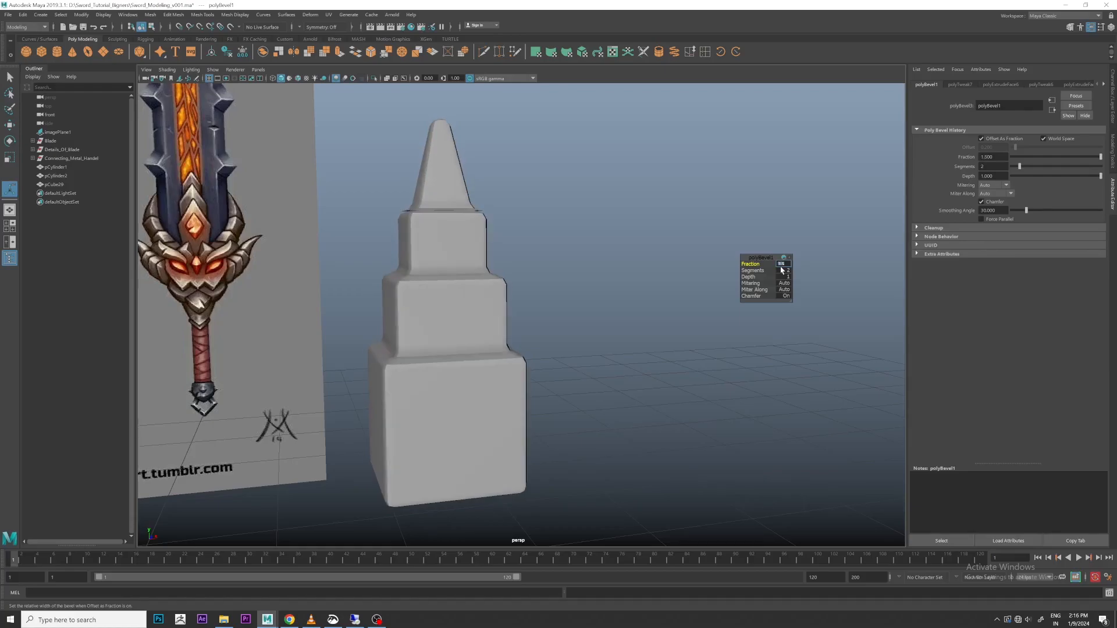
# Preview the bevelled spike with smoothing from another angle and restore the unsmoothed display.
pyautogui.click(617, 224)
pyautogui.scroll(-3, 616, 224)
pyautogui.click(544, 287)
pyautogui.keyDown('alt'); pyautogui.moveTo(558, 238); pyautogui.dragTo(570, 302); pyautogui.keyUp('alt')
pyautogui.scroll(3, 605, 289)
pyautogui.press('3')
pyautogui.click(585, 289)
pyautogui.scroll(-3, 626, 279)
pyautogui.click(525, 321)
pyautogui.press('1')
pyautogui.scroll(4, 568, 304)
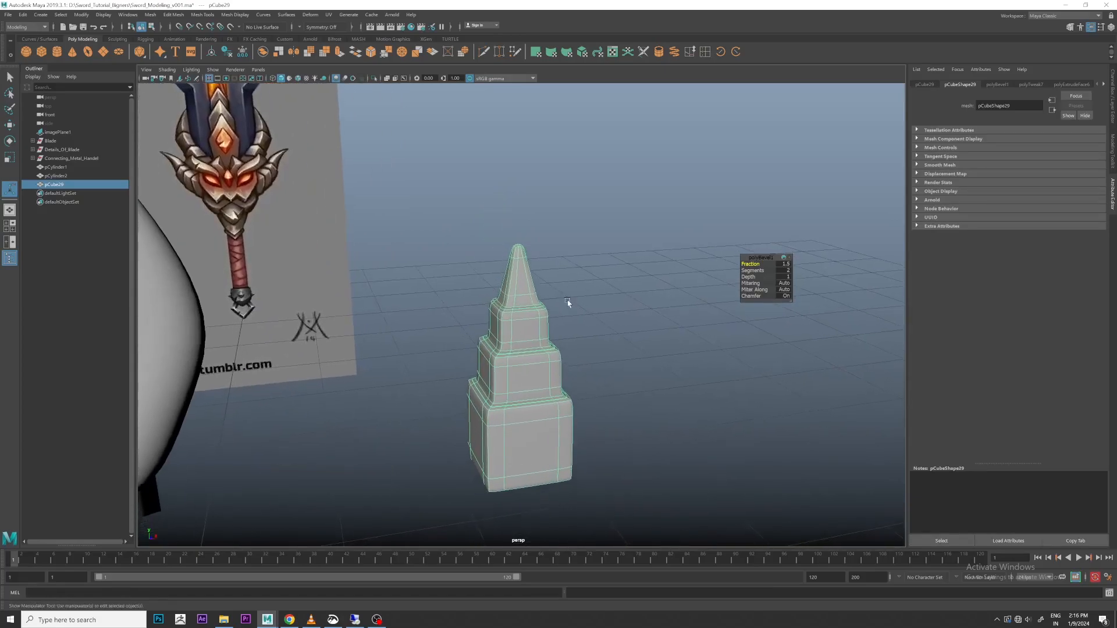
# In the front view, move the spike onto the right-hand horn of the coloured reference and scale it to the horn's size.
pyautogui.press('space')
pyautogui.press('space')
pyautogui.scroll(4, 705, 334)
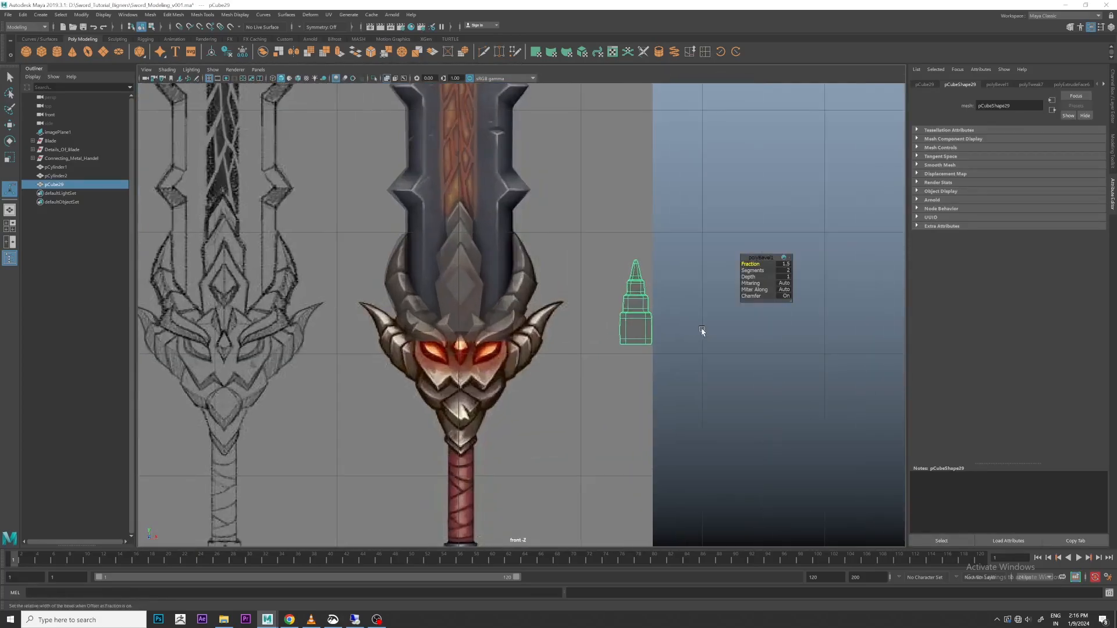
pyautogui.click(701, 327)
pyautogui.scroll(3, 700, 317)
pyautogui.click(698, 304)
pyautogui.scroll(5, 698, 304)
pyautogui.press('w')
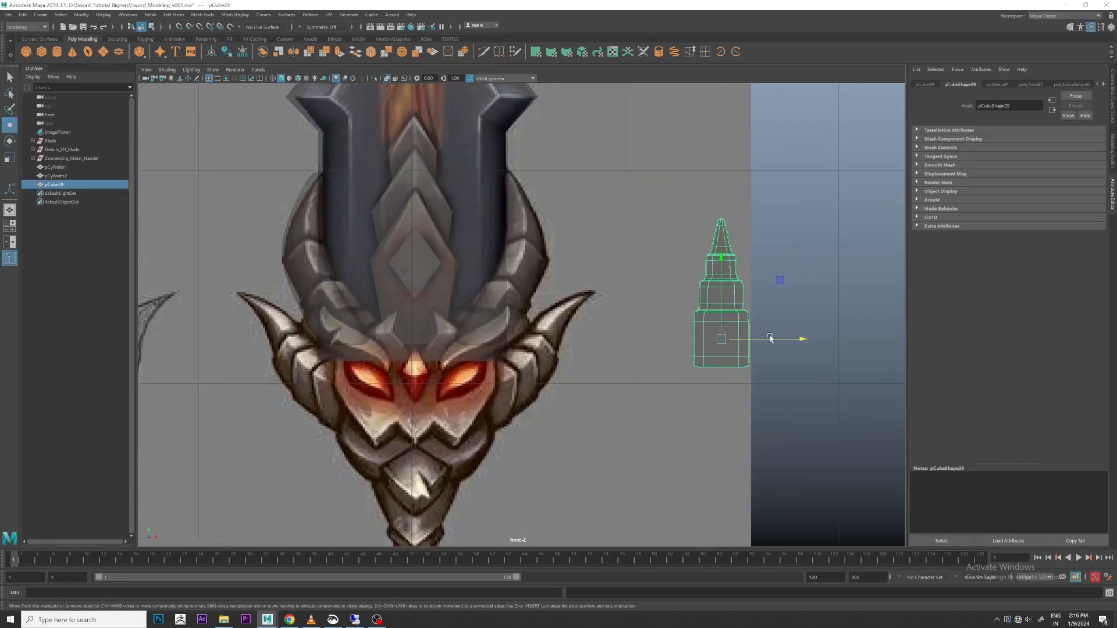
pyautogui.moveTo(780, 339); pyautogui.dragTo(567, 339)
pyautogui.scroll(3, 513, 303)
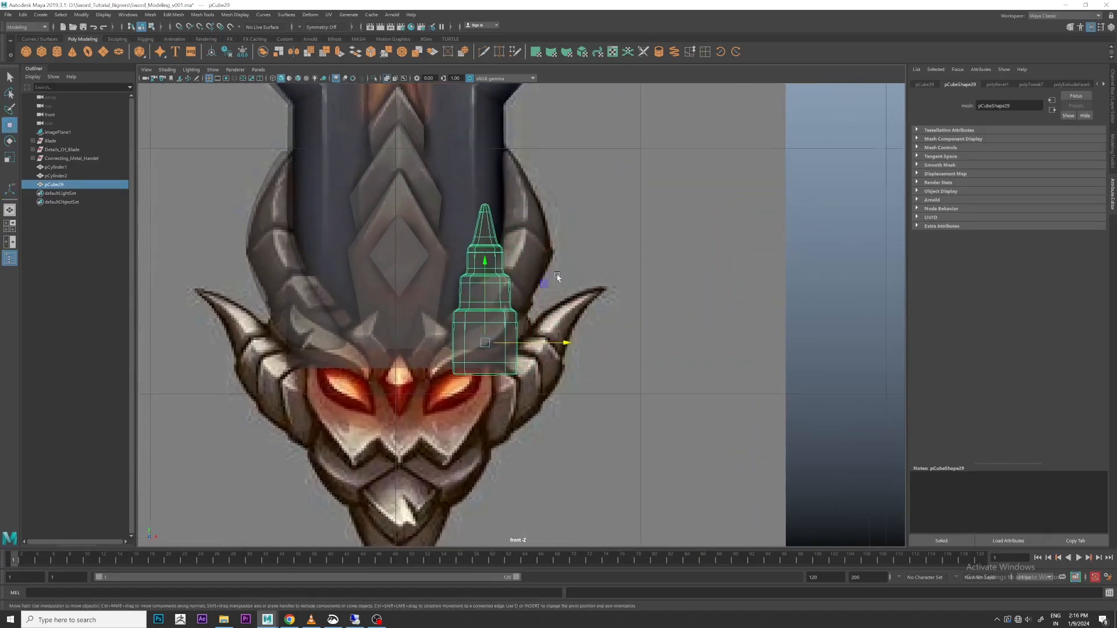
pyautogui.moveTo(490, 289); pyautogui.dragTo(492, 238)
pyautogui.press('r')
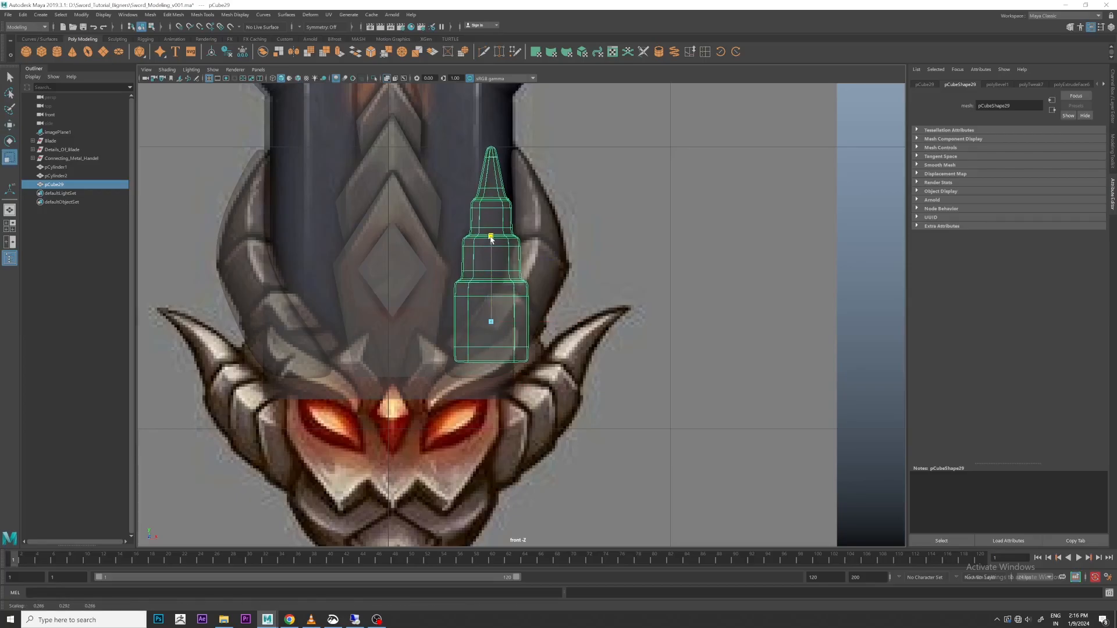
# Rotate the spike around its vertical axis and set Rotate Y to 45.
pyautogui.press('e')
pyautogui.press('space')
pyautogui.press('space')
pyautogui.scroll(3, 520, 253)
pyautogui.keyDown('alt'); pyautogui.moveTo(520, 253); pyautogui.dragTo(512, 220); pyautogui.keyUp('alt')
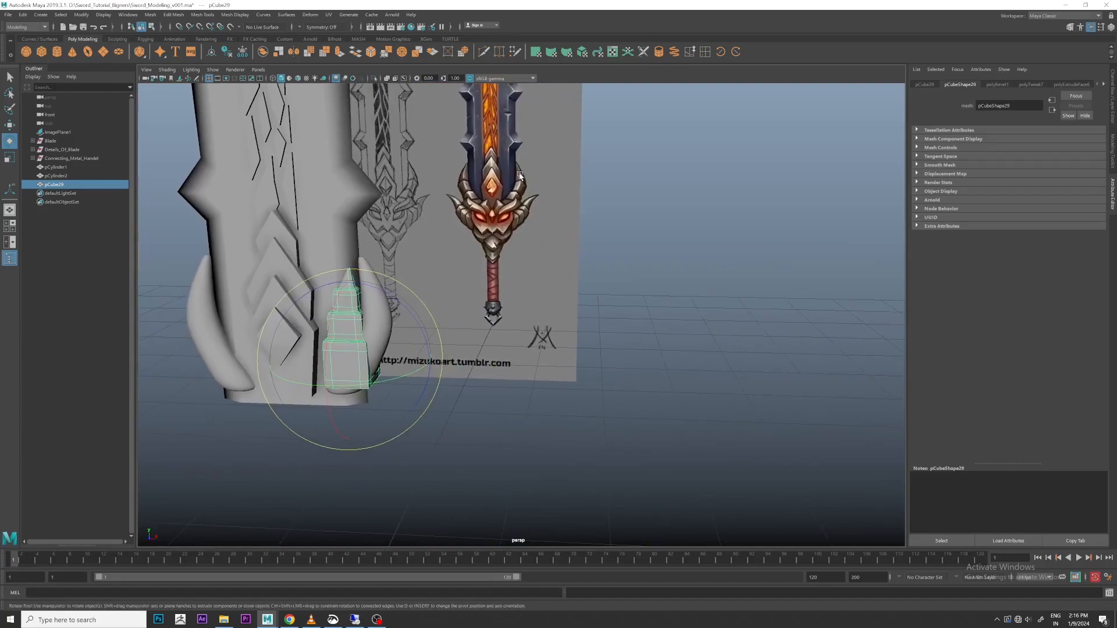
pyautogui.moveTo(385, 385); pyautogui.dragTo(424, 376)
pyautogui.click(1111, 27)
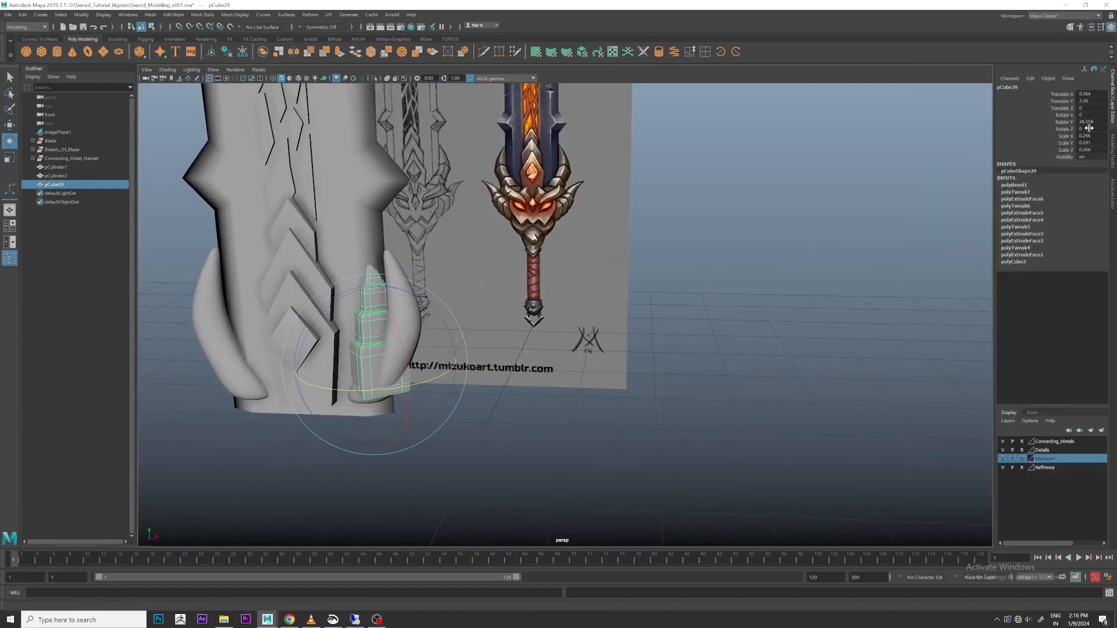
pyautogui.press('Return')
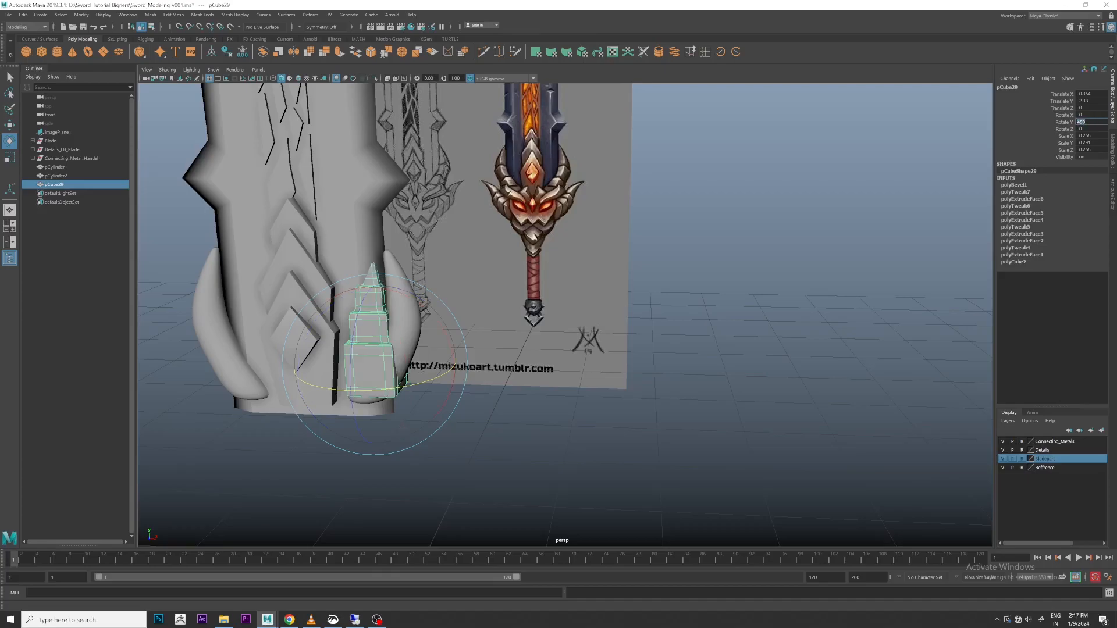
pyautogui.press('Return')
pyautogui.click(750, 269)
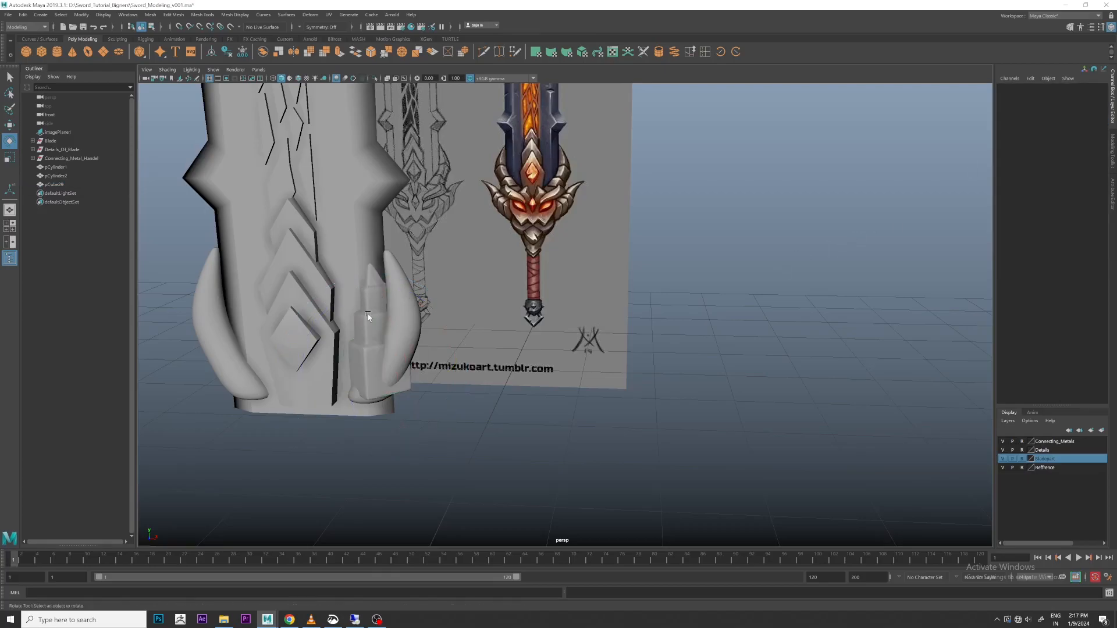
# Tilt the spike outward in the front view so it leans along the reference horn.
pyautogui.click(369, 349)
pyautogui.press('space')
pyautogui.press('space')
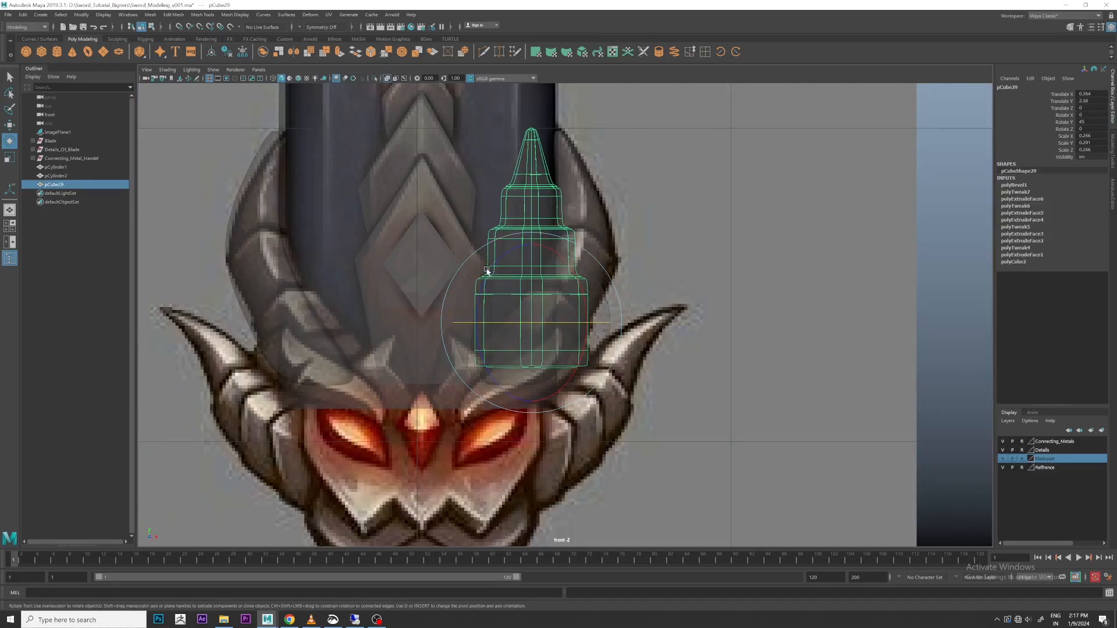
pyautogui.moveTo(456, 273); pyautogui.dragTo(462, 259)
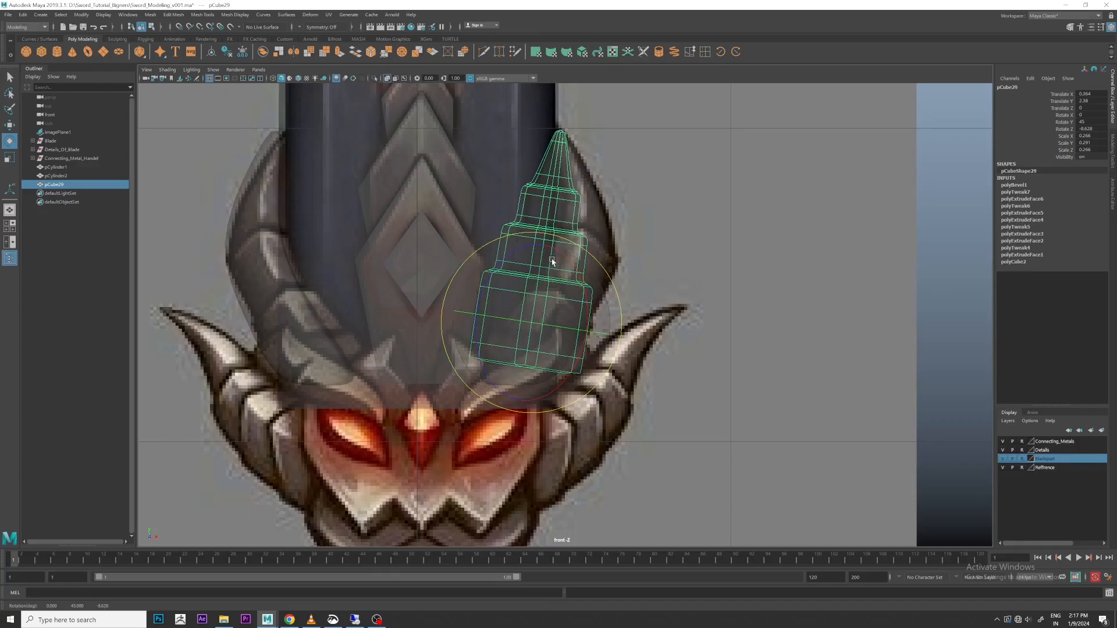
pyautogui.scroll(2, 552, 261)
# Put both cylinder horns in a new display layer named cylinder_horn with display type Reference.
pyautogui.rightClick(500, 246)
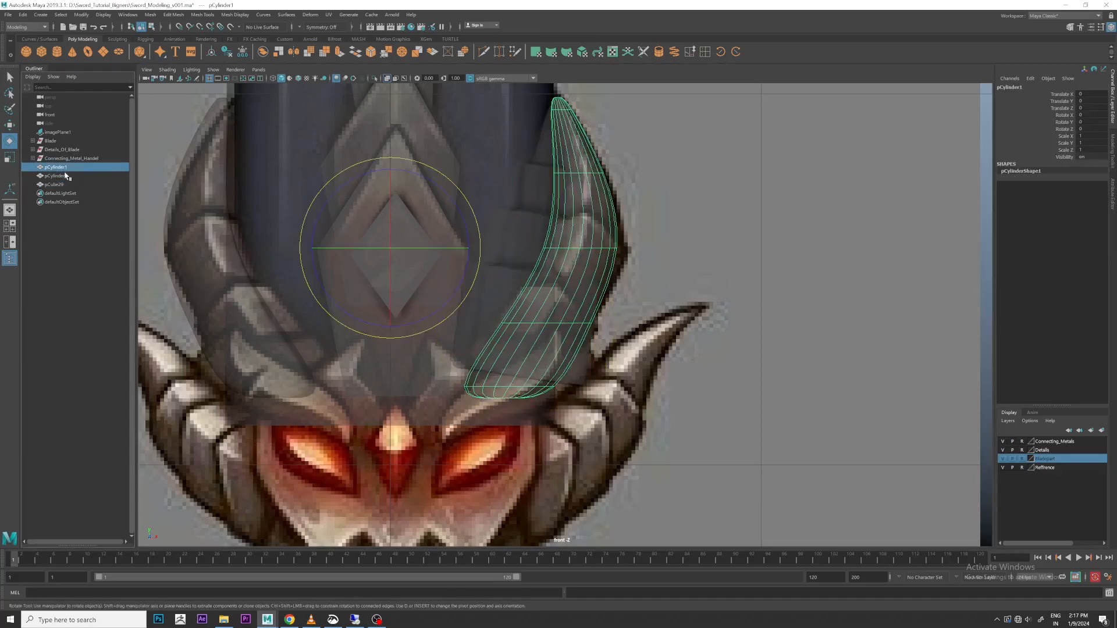
pyautogui.keyDown('ctrl'); pyautogui.click(56, 175); pyautogui.keyUp('ctrl')
pyautogui.click(1102, 430)
pyautogui.click(1021, 441)
pyautogui.click(1021, 441)
pyautogui.doubleClick(1041, 441)
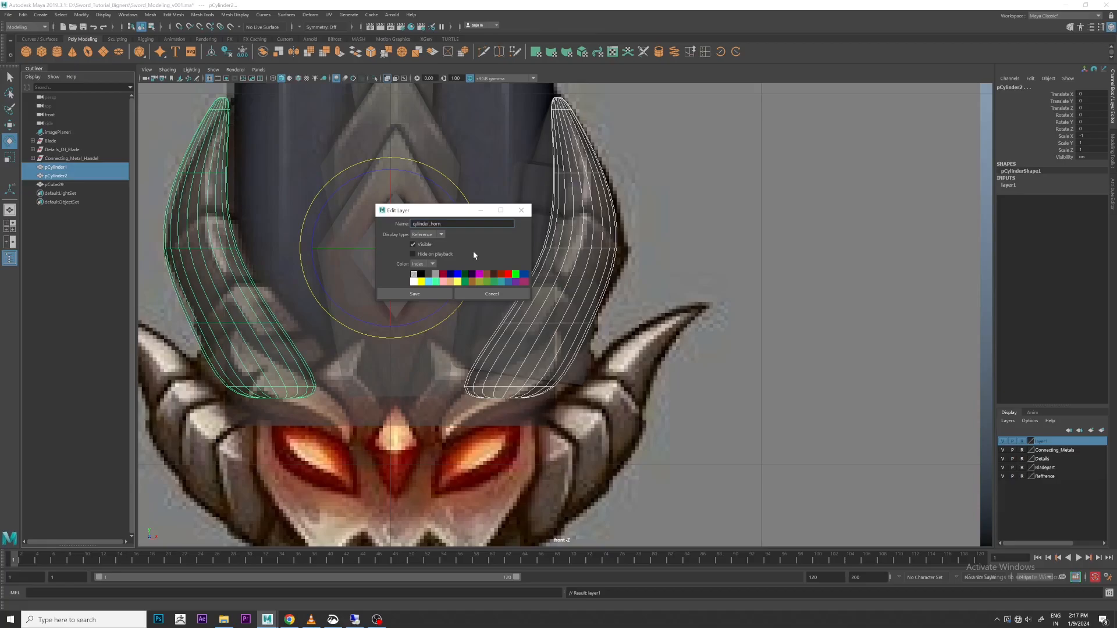
pyautogui.click(436, 295)
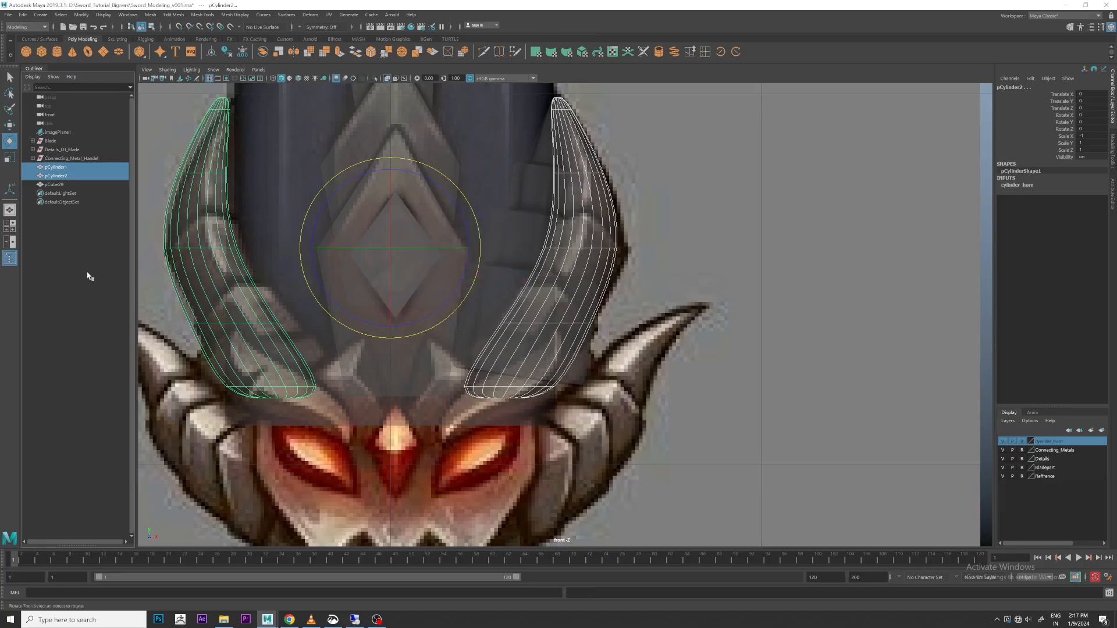
# Scale the segmented spike down to about 0.2 and adjust its height to fit the reference horn.
pyautogui.click(73, 185)
pyautogui.press('f')
pyautogui.scroll(-6, 585, 293)
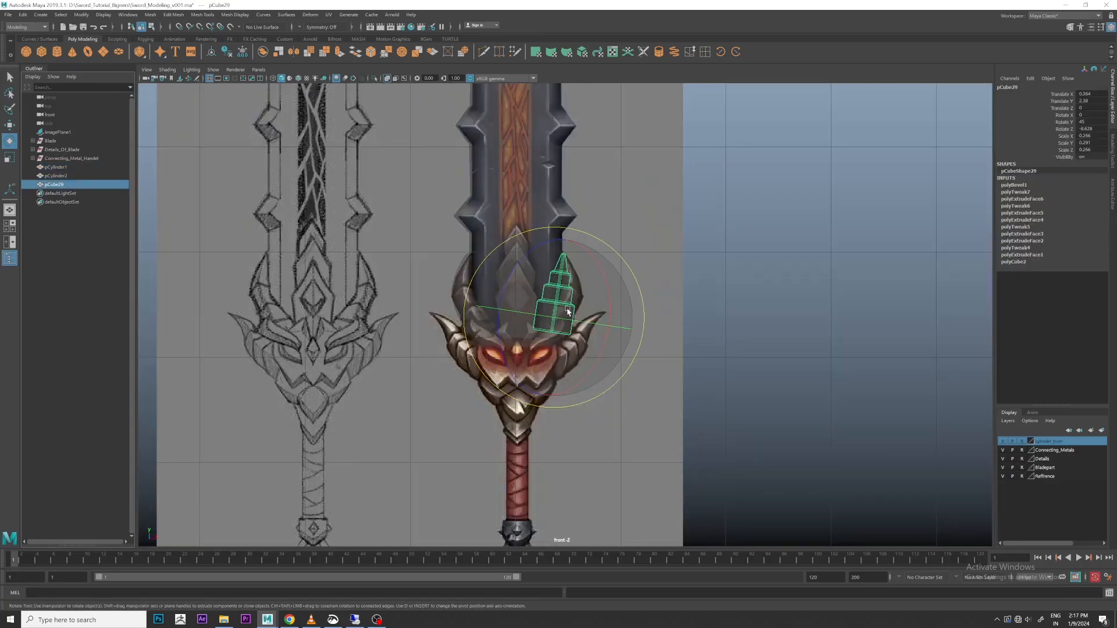
pyautogui.press('r')
pyautogui.moveTo(550, 318); pyautogui.dragTo(517, 303)
pyautogui.moveTo(557, 273); pyautogui.dragTo(553, 246)
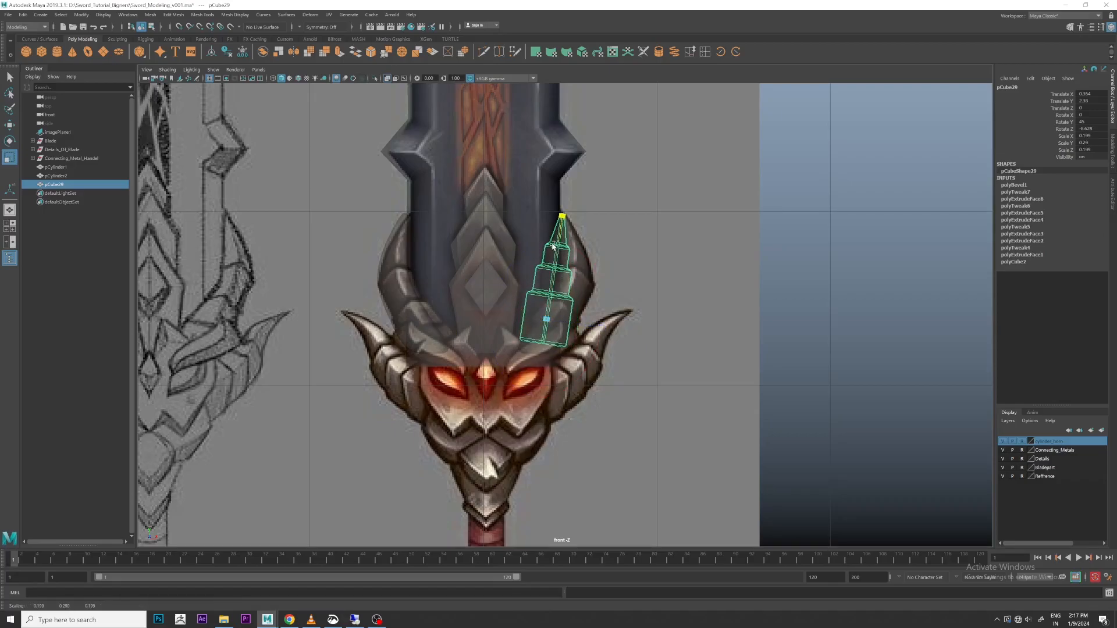
# Move the vertices of the spike's lowest joint outward and rotate them to follow the reference horn's curve.
pyautogui.scroll(6, 552, 303)
pyautogui.moveTo(535, 291); pyautogui.dragTo(488, 278, button='right')
pyautogui.moveTo(463, 257); pyautogui.dragTo(610, 302)
pyautogui.press('w')
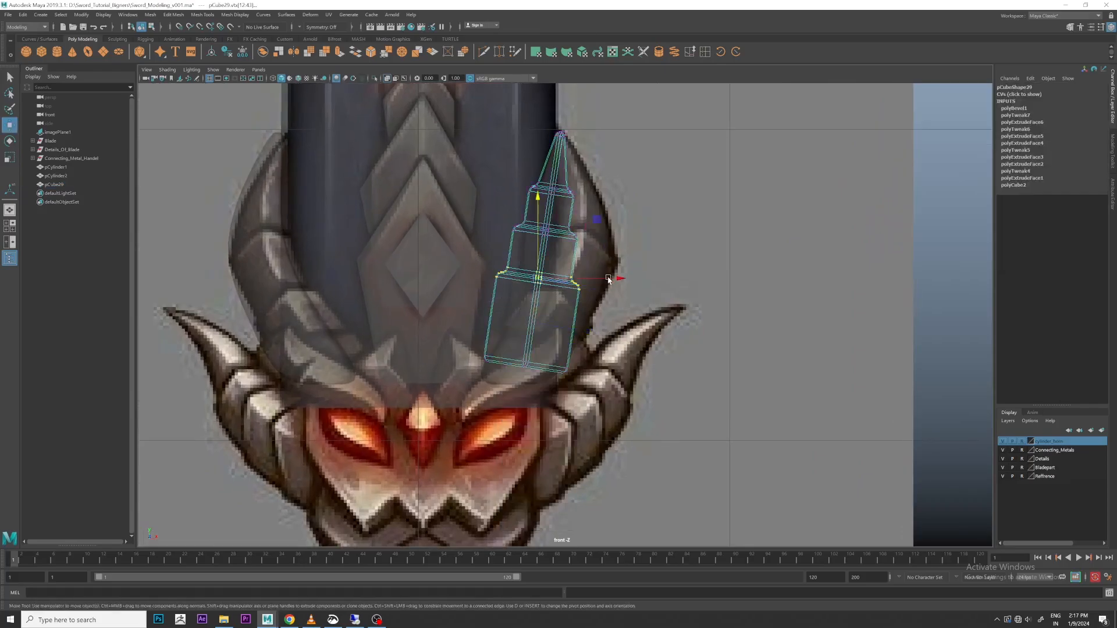
pyautogui.moveTo(597, 221); pyautogui.dragTo(611, 242, button='middle')
pyautogui.press('e')
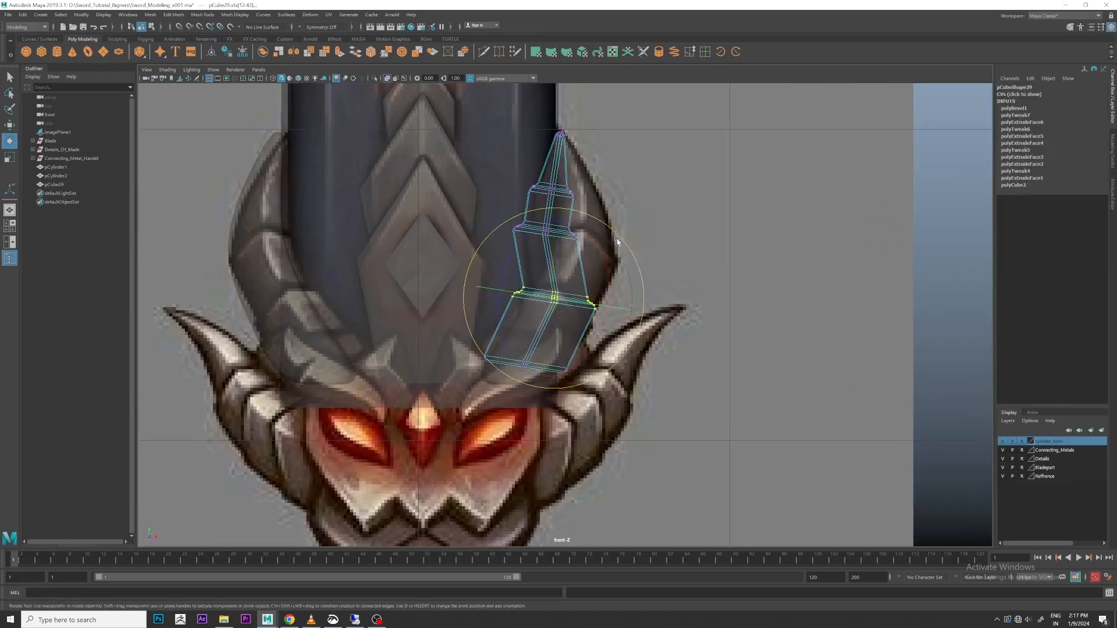
pyautogui.moveTo(612, 228); pyautogui.dragTo(625, 250)
# Rotate the second joint's vertices and move them outward onto the reference horn's bend.
pyautogui.moveTo(456, 213); pyautogui.dragTo(606, 247)
pyautogui.moveTo(623, 180); pyautogui.dragTo(630, 199)
pyautogui.press('w')
pyautogui.moveTo(602, 172); pyautogui.dragTo(642, 184, button='middle')
# Move the third joint's vertices onto the reference horn and readjust the second joint to smooth the curve.
pyautogui.moveTo(528, 165); pyautogui.dragTo(606, 194)
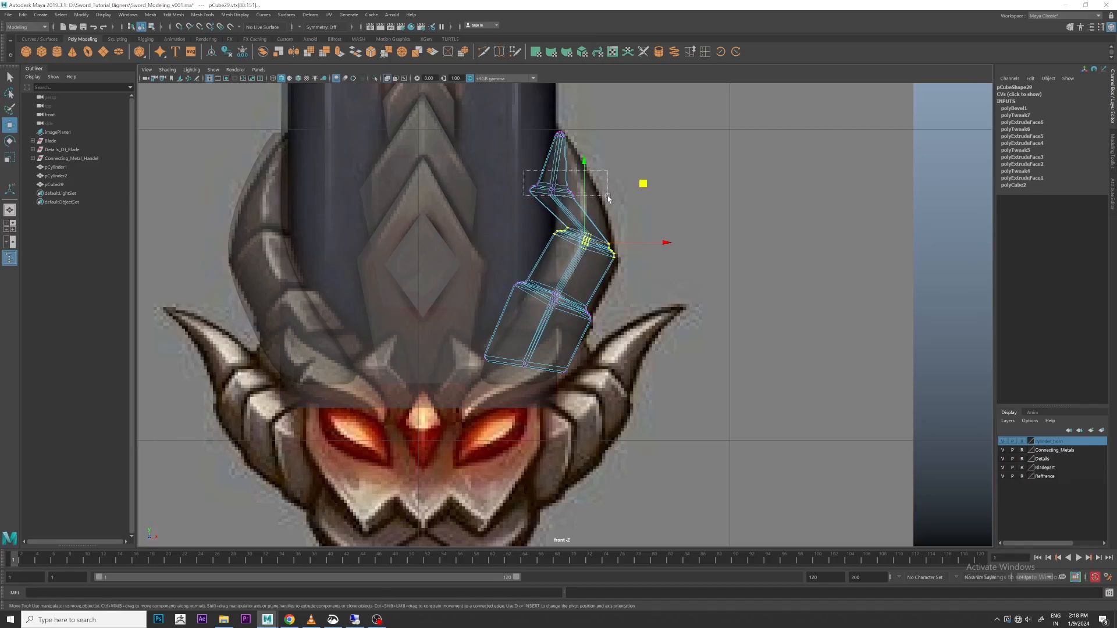
pyautogui.moveTo(609, 130); pyautogui.dragTo(641, 115, button='middle')
pyautogui.press('e')
pyautogui.moveTo(535, 211); pyautogui.dragTo(679, 278)
pyautogui.moveTo(650, 201); pyautogui.dragTo(629, 176, button='middle')
# Position and rotate the tip vertices at the reference horn's point, and tilt the horn's base end.
pyautogui.press('w')
pyautogui.moveTo(559, 131); pyautogui.dragTo(589, 125)
pyautogui.keyDown('alt'); pyautogui.moveTo(594, 118); pyautogui.dragTo(555, 179, button='middle'); pyautogui.keyUp('alt')
pyautogui.press('e')
pyautogui.moveTo(464, 151); pyautogui.dragTo(455, 193)
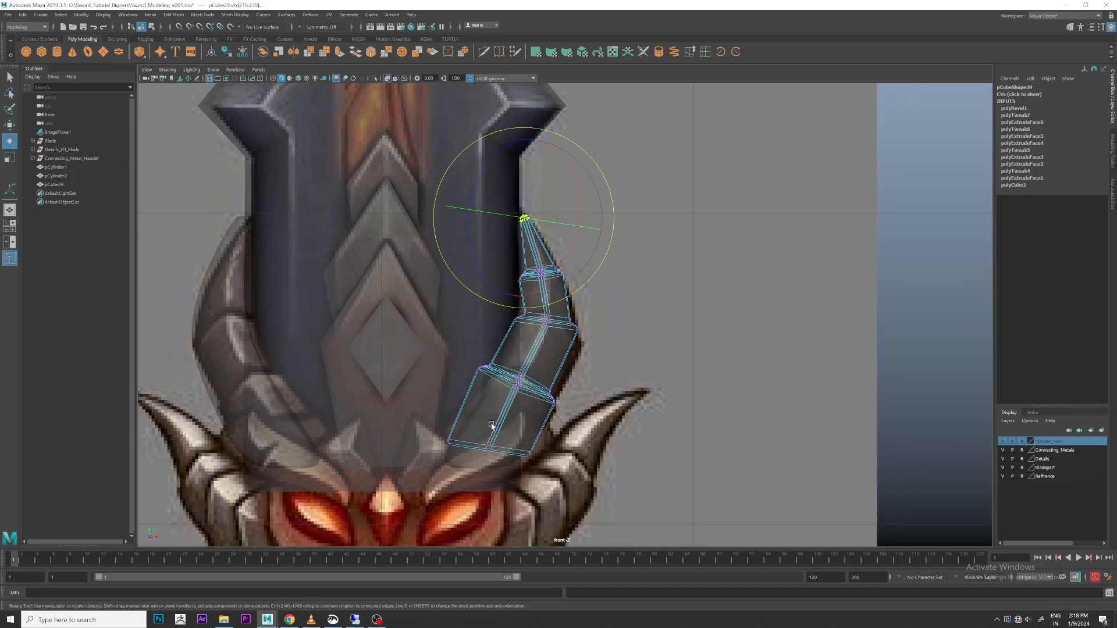
pyautogui.moveTo(574, 484); pyautogui.dragTo(574, 485)
pyautogui.moveTo(443, 370); pyautogui.dragTo(456, 365)
# Return the segmented horn to object mode in the perspective view and hide the cylinder_horn layer.
pyautogui.press('space')
pyautogui.press('space')
pyautogui.rightClick(387, 315)
pyautogui.moveTo(387, 314); pyautogui.dragTo(430, 299, button='right')
pyautogui.keyDown('alt'); pyautogui.moveTo(430, 300); pyautogui.dragTo(484, 303); pyautogui.keyUp('alt')
pyautogui.click(1004, 442)
# Examine the segmented horn's shape and its fit against the blade in perspective.
pyautogui.keyDown('alt'); pyautogui.moveTo(652, 396); pyautogui.dragTo(607, 366); pyautogui.keyUp('alt')
pyautogui.moveTo(492, 361); pyautogui.dragTo(610, 243, button='right')
pyautogui.click(610, 243)
pyautogui.scroll(-2, 612, 244)
pyautogui.keyDown('alt'); pyautogui.moveTo(679, 277); pyautogui.dragTo(640, 320); pyautogui.keyUp('alt')
pyautogui.hotkey('ctrl', 'z')
pyautogui.scroll(2, 637, 285)
pyautogui.click(749, 311)
pyautogui.scroll(2, 748, 312)
pyautogui.click(640, 320)
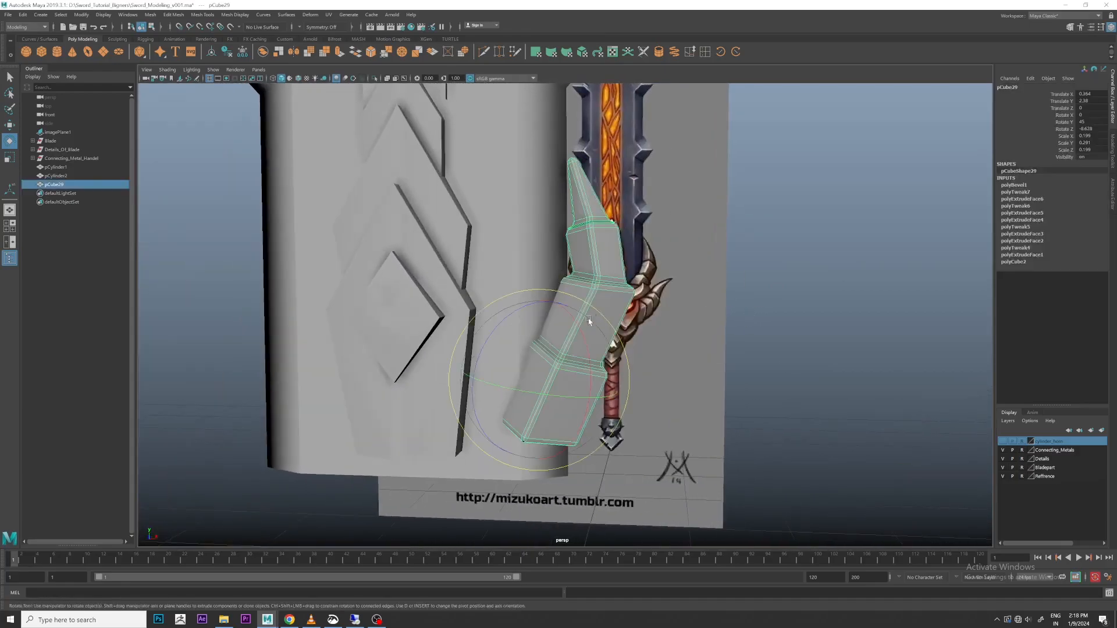
# Clean up the segmented horn by deleting its history, centering its pivot and freezing its transformations.
pyautogui.press('space')
pyautogui.press('space')
pyautogui.click(211, 53)
pyautogui.click(227, 51)
pyautogui.click(242, 52)
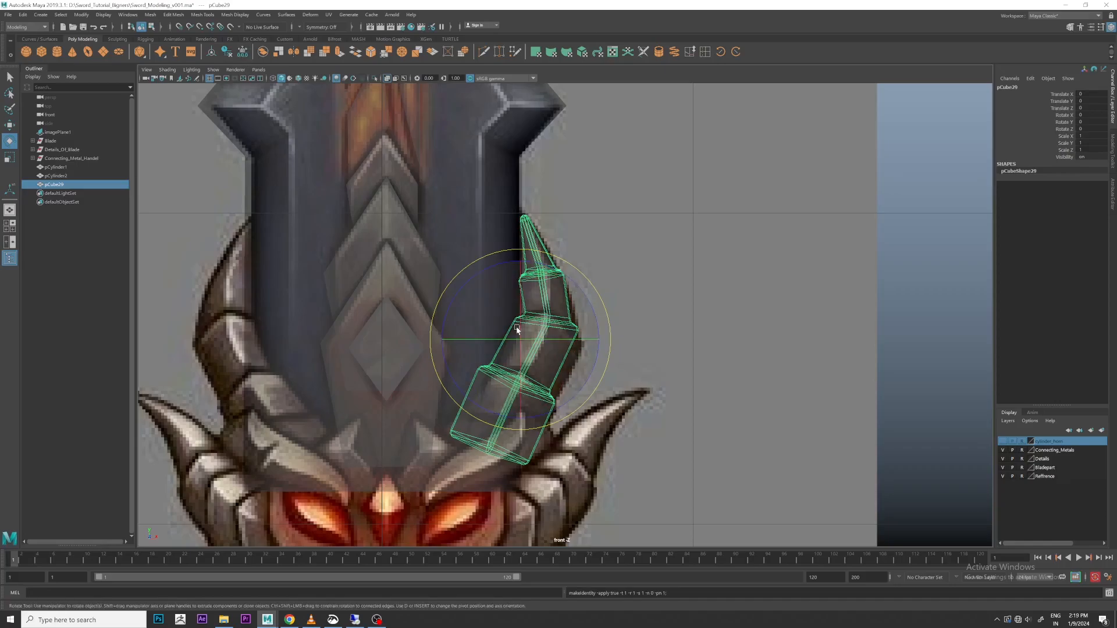
# Snap the segmented horn's pivot to the sword's vertical centre line.
pyautogui.press('w')
pyautogui.press('d')
pyautogui.moveTo(599, 265); pyautogui.dragTo(643, 253)
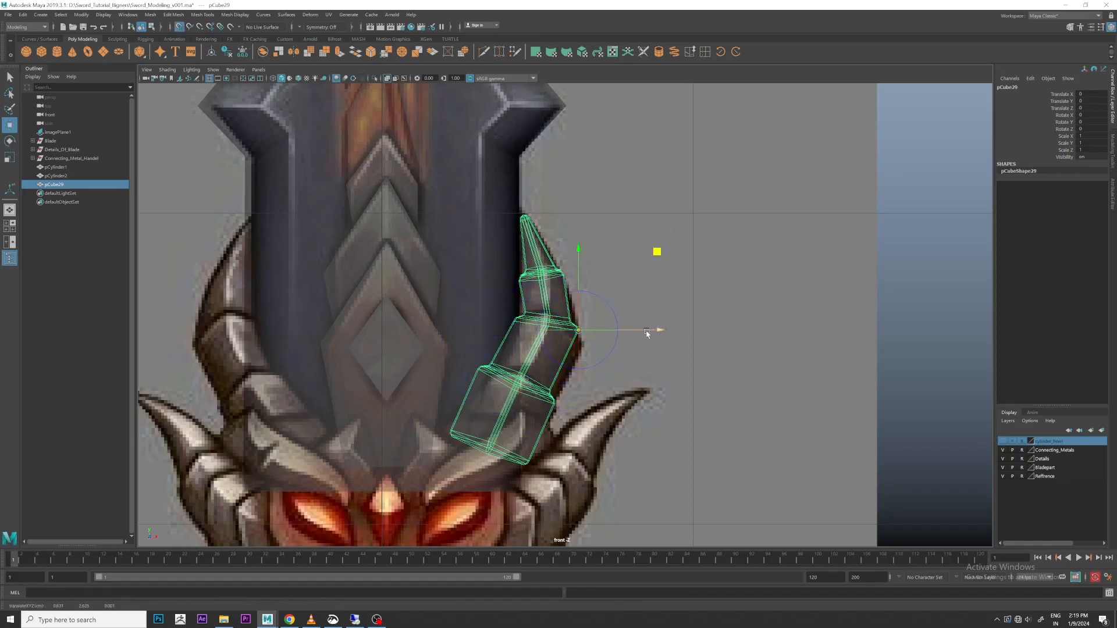
pyautogui.press('d')
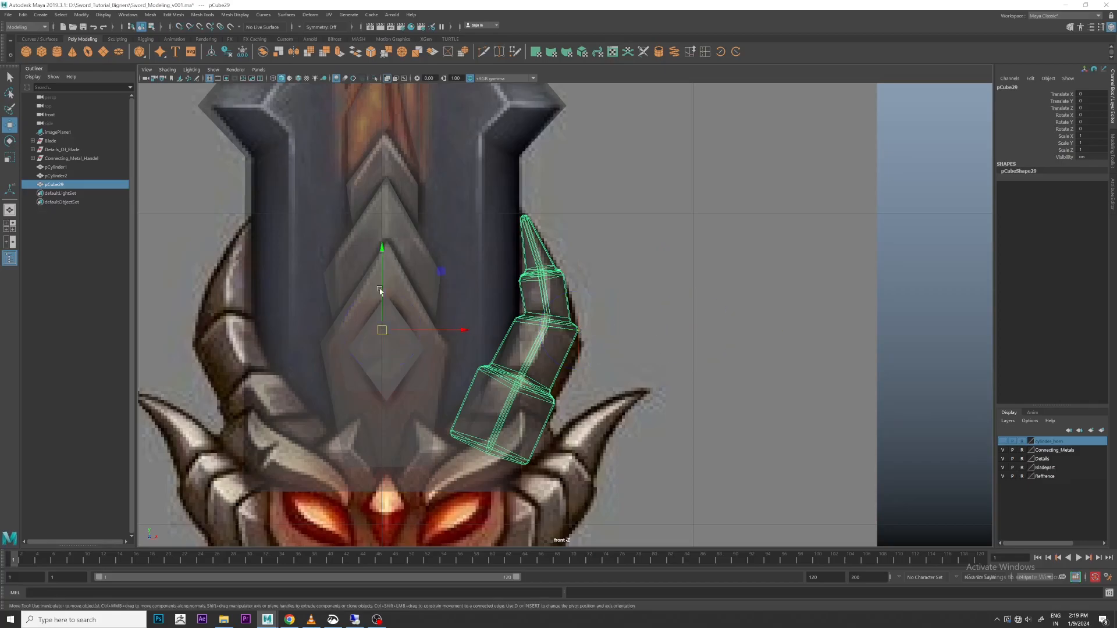
# Mirror the segmented horn to the other side with Duplicate Special, using a scale of -1 in X.
pyautogui.click(22, 14)
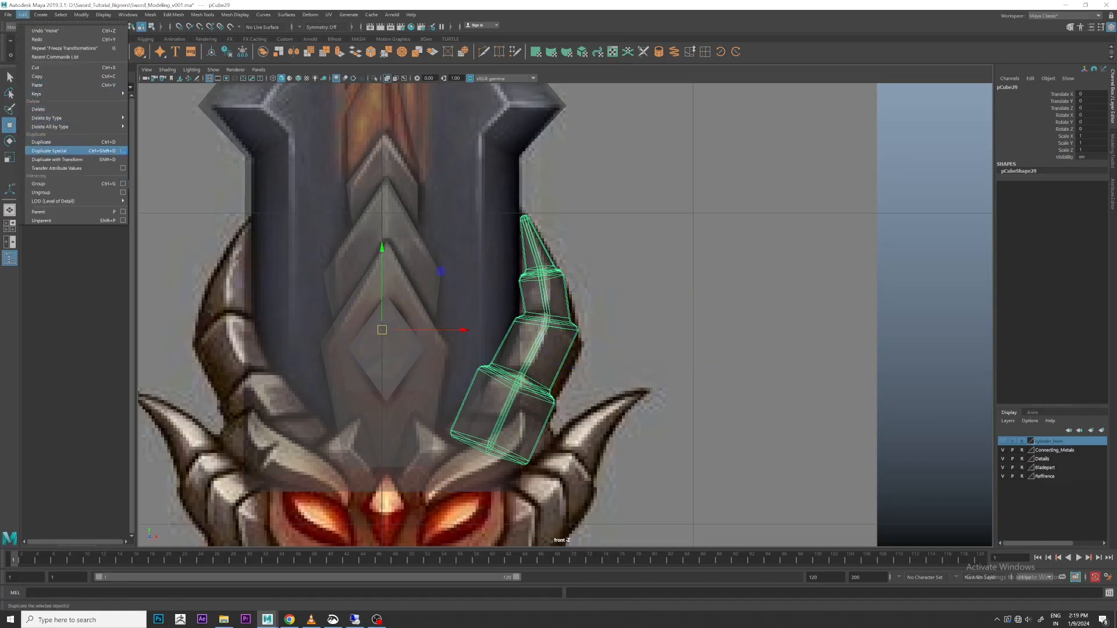
pyautogui.click(123, 151)
pyautogui.moveTo(767, 161); pyautogui.dragTo(881, 167)
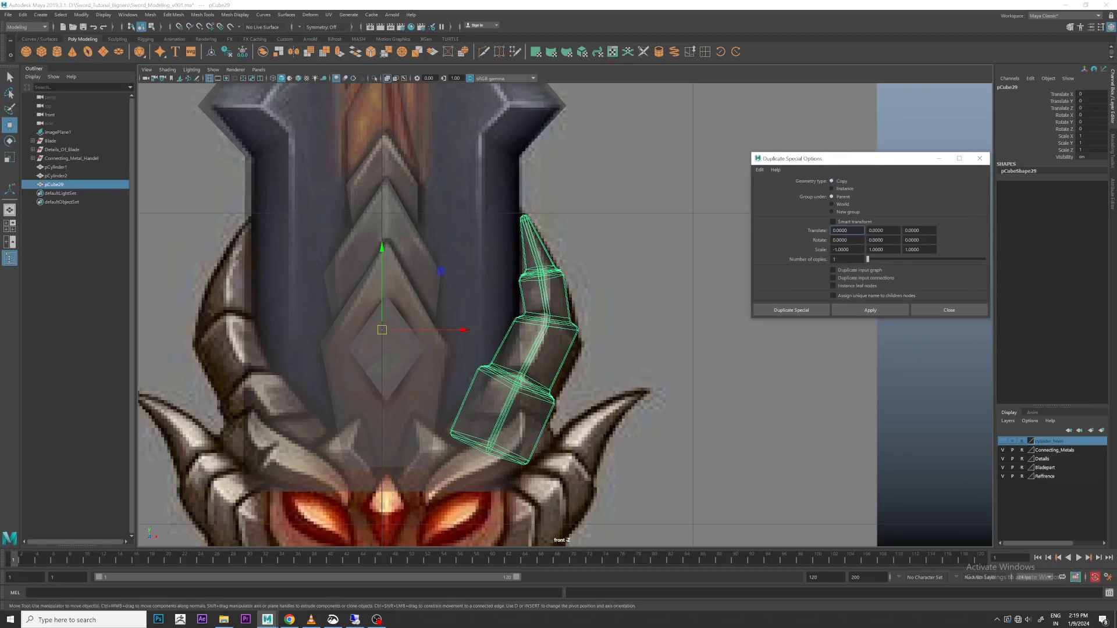
pyautogui.click(797, 312)
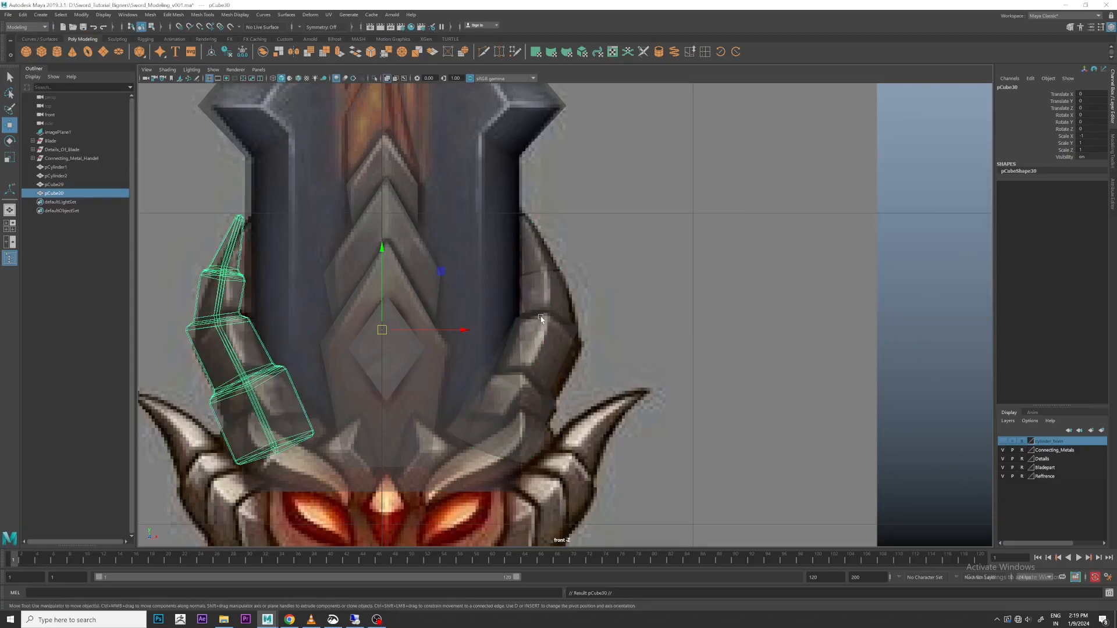
# Review the pair of segmented horns in both views and show the cylinder_horn layer again.
pyautogui.click(541, 319)
pyautogui.keyDown('shift'); pyautogui.click(251, 344); pyautogui.keyUp('shift')
pyautogui.scroll(-7, 644, 316)
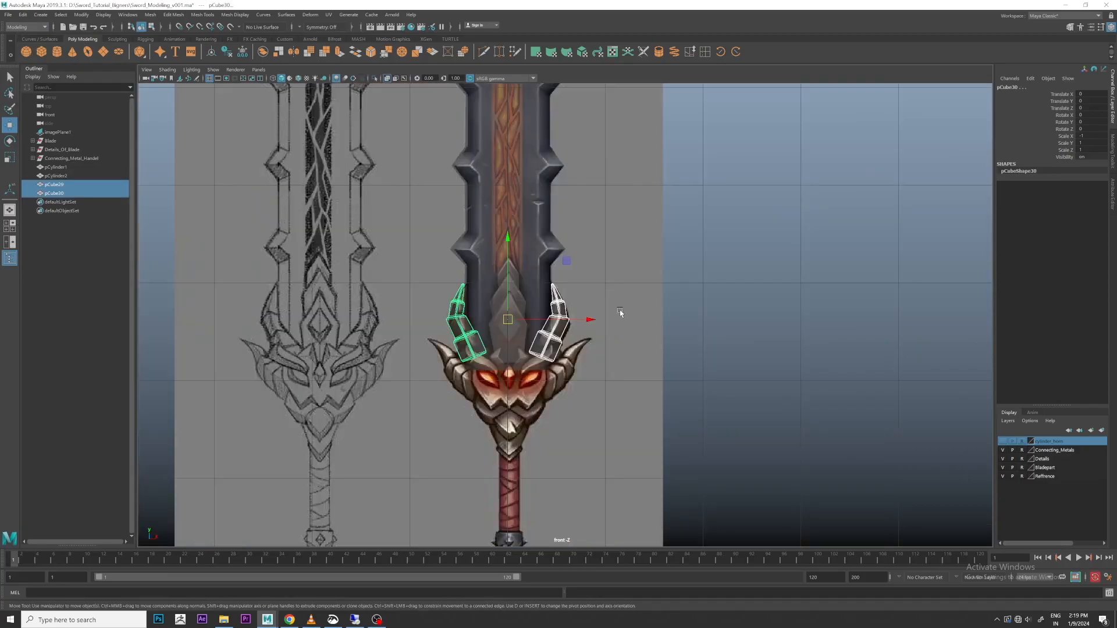
pyautogui.scroll(4, 623, 313)
pyautogui.press('space')
pyautogui.press('space')
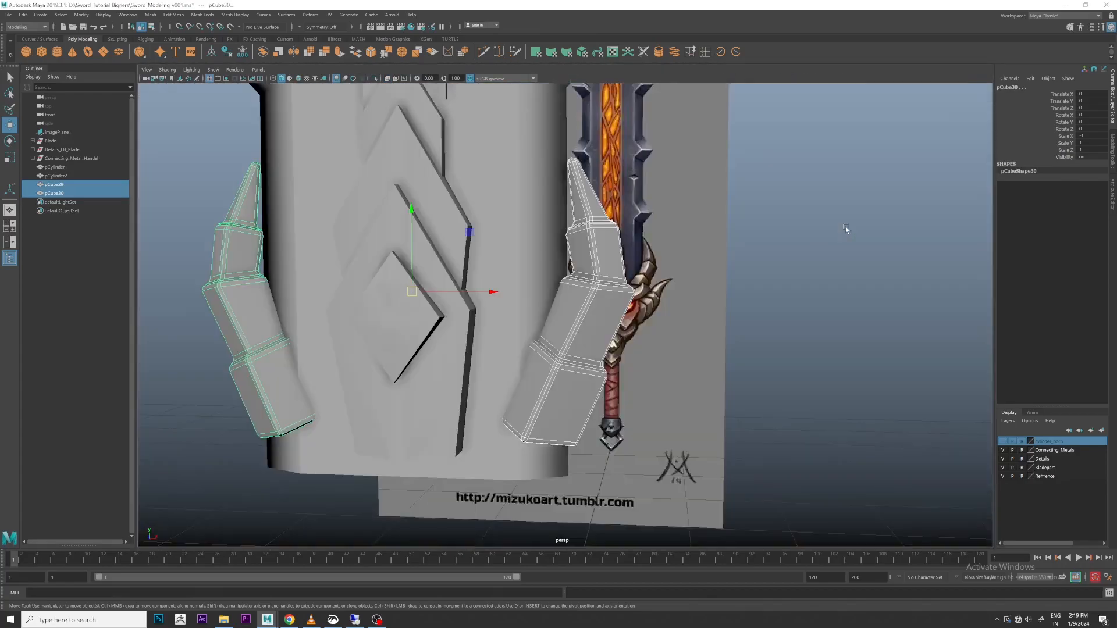
pyautogui.click(846, 227)
pyautogui.scroll(-3, 820, 247)
pyautogui.keyDown('alt'); pyautogui.moveTo(797, 261); pyautogui.dragTo(828, 269); pyautogui.keyUp('alt')
pyautogui.click(1002, 441)
pyautogui.scroll(-2, 750, 331)
pyautogui.keyDown('alt'); pyautogui.moveTo(736, 329); pyautogui.dragTo(722, 336); pyautogui.keyUp('alt')
# Make the cylinder_horn layer selectable and move both cylinder horns outward, away from the blade.
pyautogui.click(645, 297)
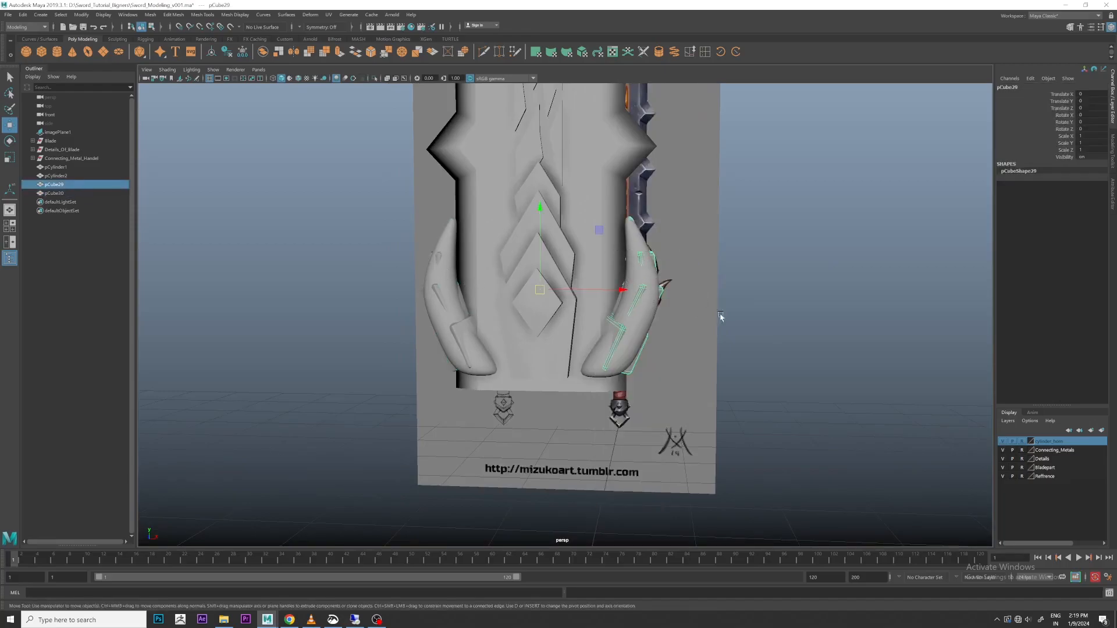
pyautogui.click(1021, 443)
pyautogui.click(849, 334)
pyautogui.click(640, 285)
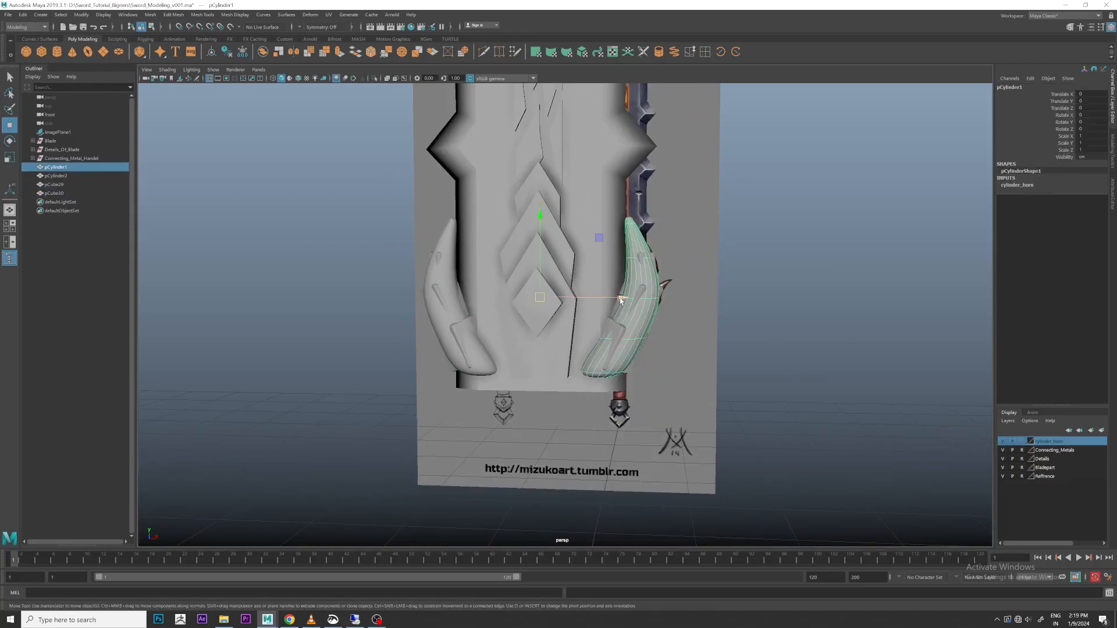
pyautogui.moveTo(622, 300); pyautogui.dragTo(709, 299)
pyautogui.click(448, 291)
pyautogui.moveTo(621, 299); pyautogui.dragTo(534, 298)
# Compare the separated horn pairs with the reference and select the original segmented horn.
pyautogui.click(833, 291)
pyautogui.scroll(-2, 747, 302)
pyautogui.keyDown('alt'); pyautogui.moveTo(723, 304); pyautogui.dragTo(745, 281); pyautogui.keyUp('alt')
pyautogui.scroll(-3, 731, 262)
pyautogui.scroll(3, 712, 284)
pyautogui.click(634, 290)
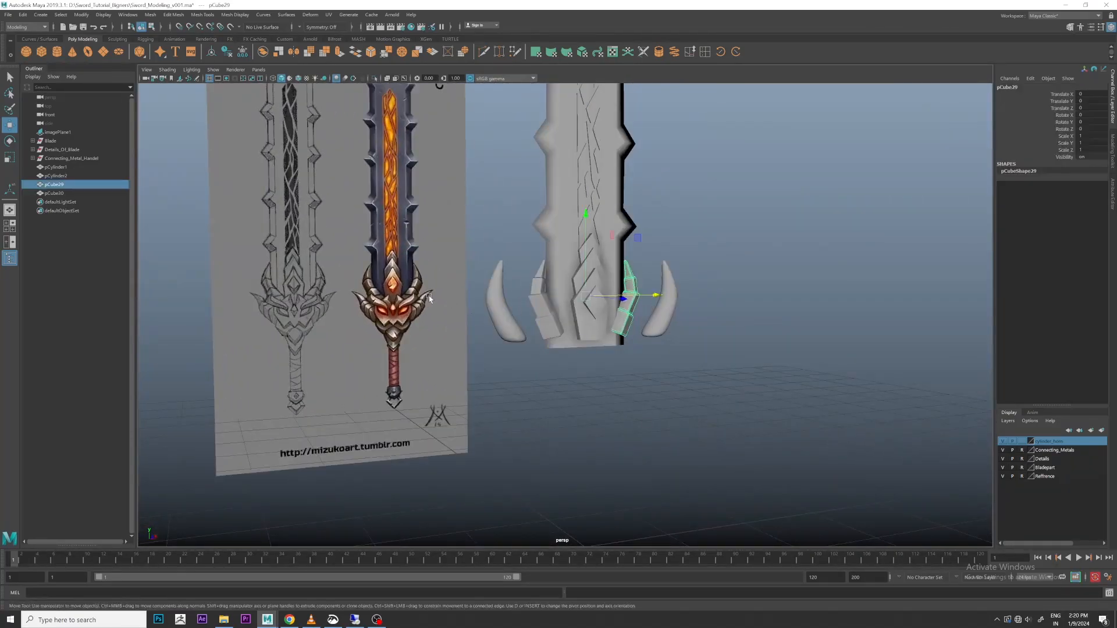
# Centre the segmented horn's pivot and duplicate it downward onto the lower horn area in the front view.
pyautogui.press('space')
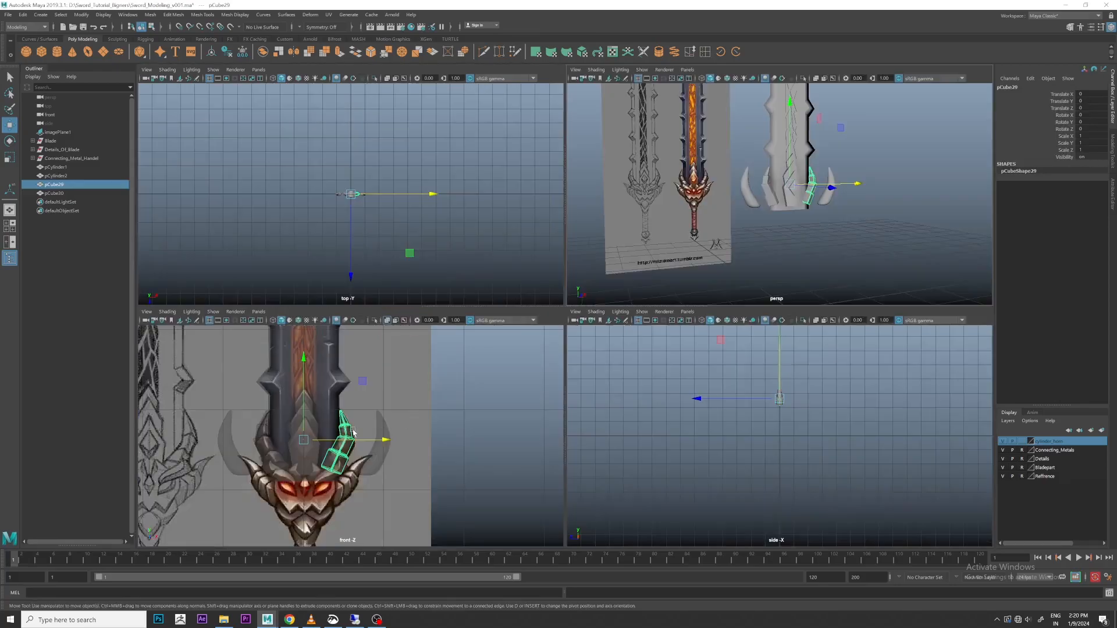
pyautogui.press('space')
pyautogui.scroll(2, 448, 349)
pyautogui.click(207, 48)
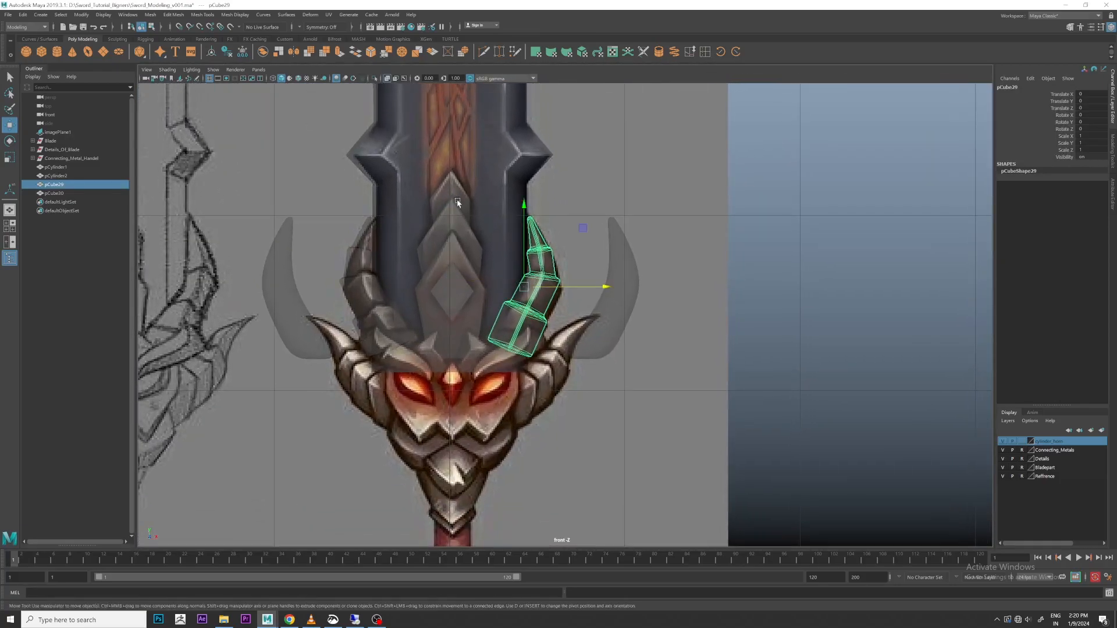
pyautogui.scroll(2, 552, 201)
pyautogui.keyDown('shift'); pyautogui.moveTo(559, 184); pyautogui.dragTo(570, 261, button='middle'); pyautogui.keyUp('shift')
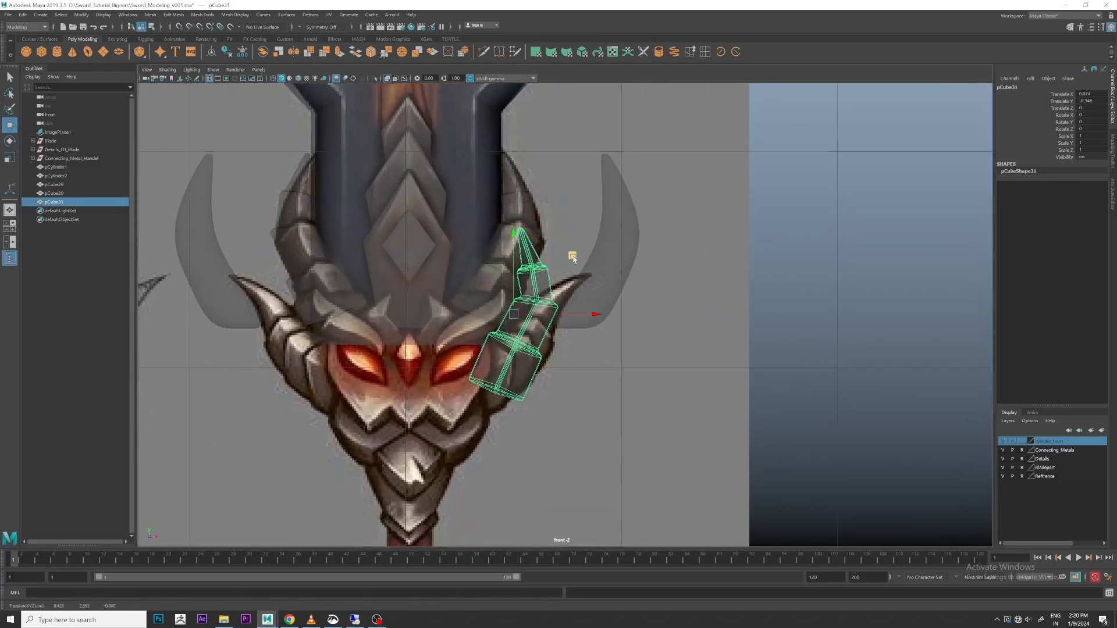
# Try fitting the copied horn over the reference's right lower horn, rotated about -33 degrees in Z.
pyautogui.press('e')
pyautogui.moveTo(577, 246); pyautogui.dragTo(603, 291)
pyautogui.press('w')
pyautogui.moveTo(573, 256); pyautogui.dragTo(586, 278, button='middle')
pyautogui.scroll(2, 584, 282)
pyautogui.scroll(1, 584, 291)
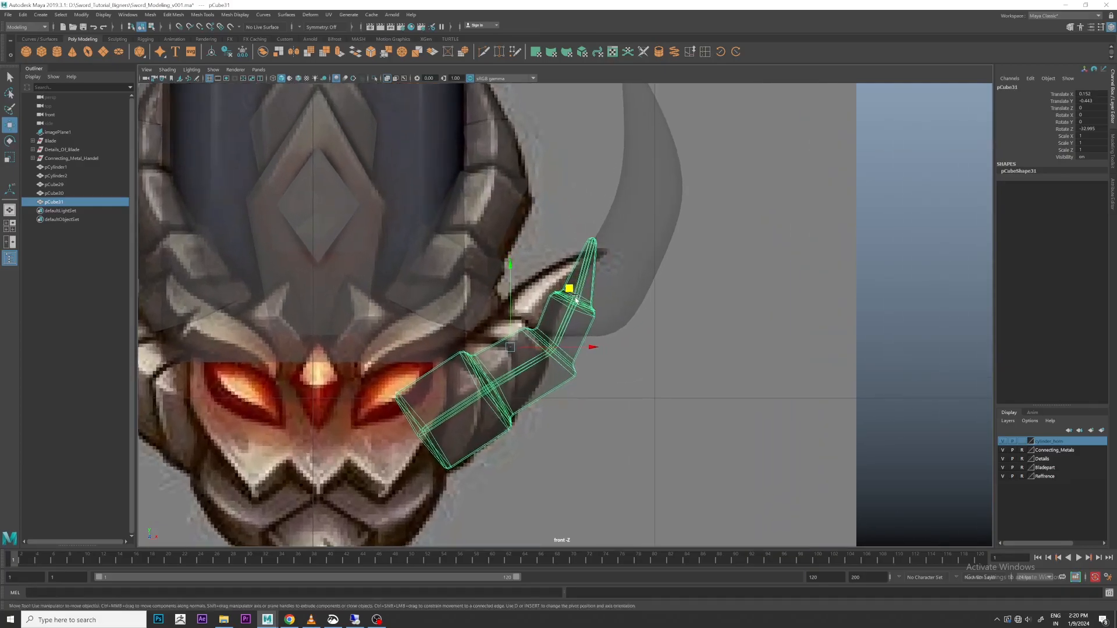
# Move the copied horn onto the reference's left lower horn and rotate it to about 64.7 degrees in Z.
pyautogui.scroll(-5, 579, 298)
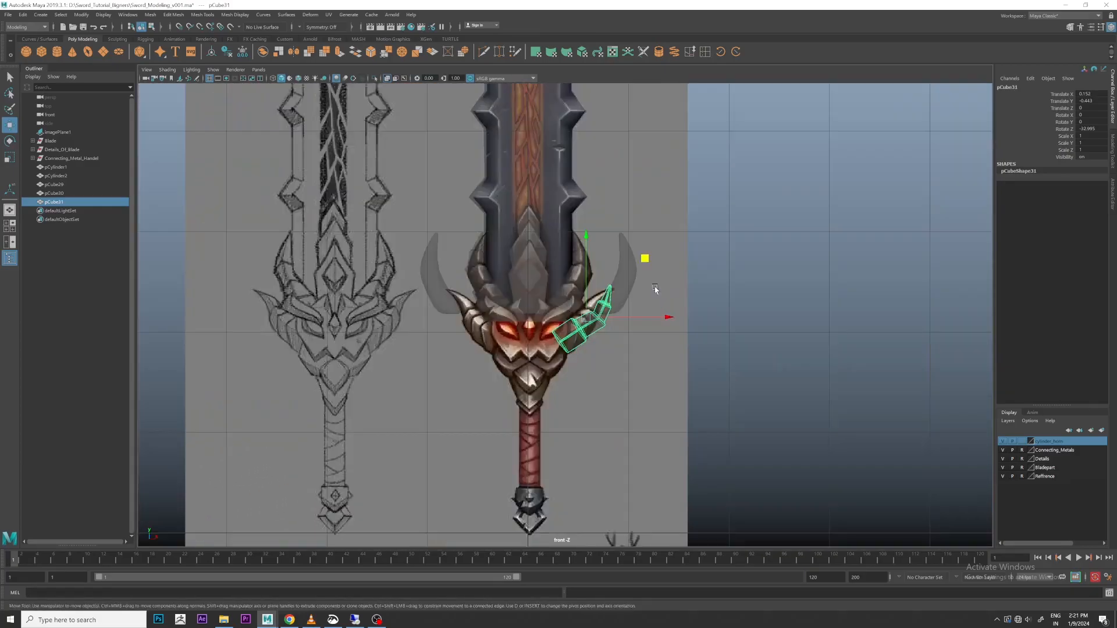
pyautogui.moveTo(660, 316); pyautogui.dragTo(579, 316)
pyautogui.scroll(1, 581, 305)
pyautogui.press('e')
pyautogui.moveTo(568, 260); pyautogui.dragTo(399, 229)
pyautogui.press('w')
pyautogui.scroll(2, 547, 317)
pyautogui.moveTo(536, 256); pyautogui.dragTo(481, 249, button='middle')
pyautogui.scroll(3, 460, 250)
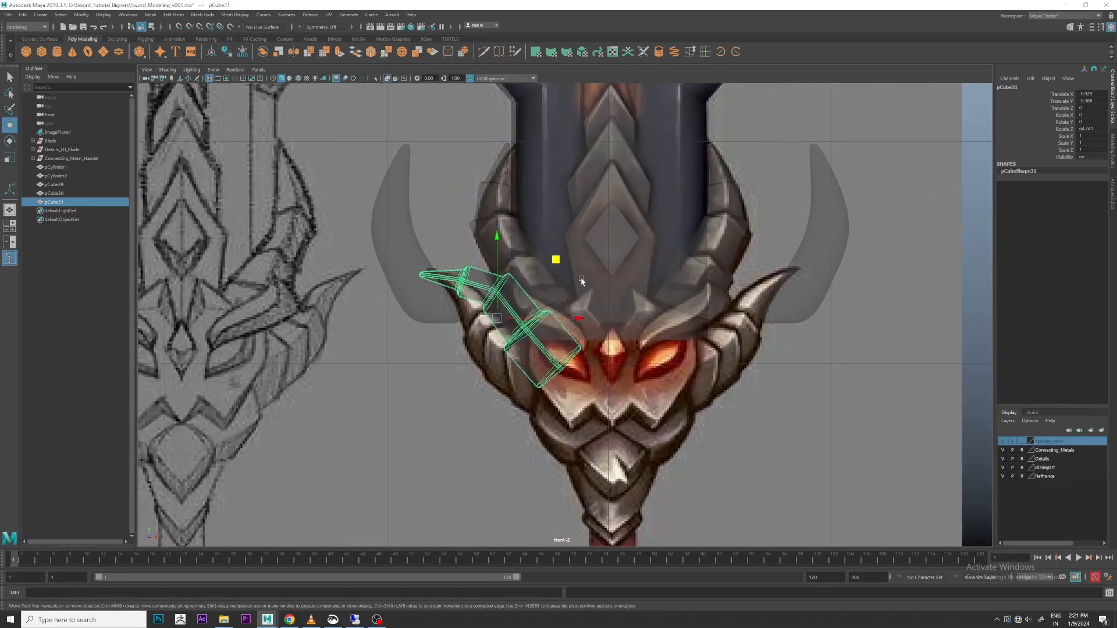
pyautogui.moveTo(553, 260); pyautogui.dragTo(533, 279, button='middle')
pyautogui.scroll(3, 547, 285)
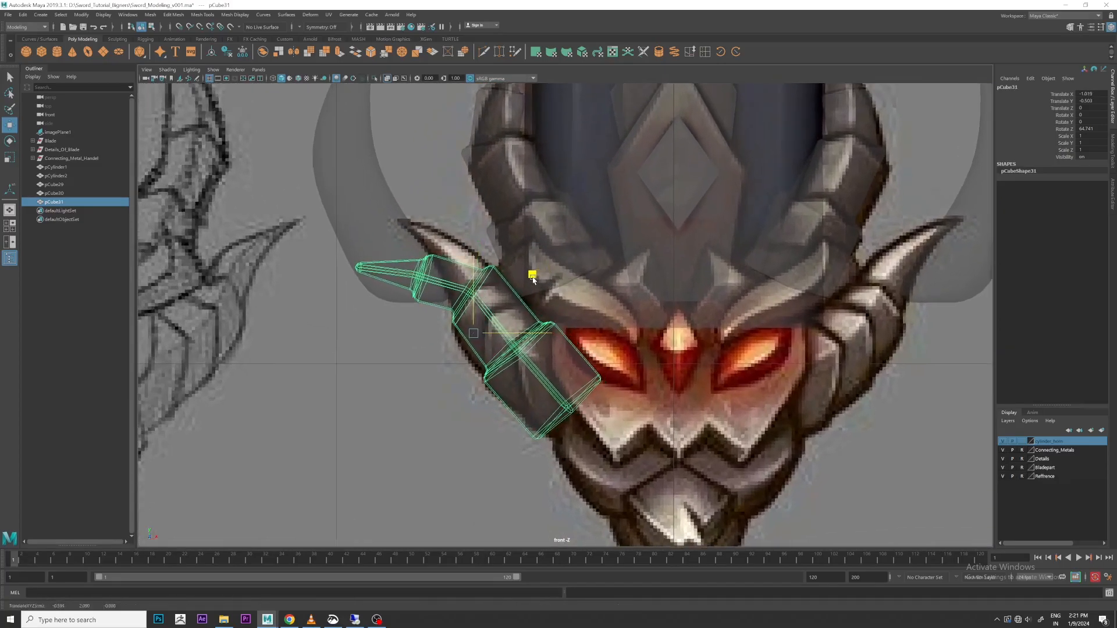
pyautogui.scroll(1, 438, 272)
pyautogui.moveTo(424, 266); pyautogui.dragTo(389, 250, button='right')
pyautogui.click(403, 235)
pyautogui.hotkey('ctrl', 'z')
pyautogui.hotkey('ctrl', 'z')
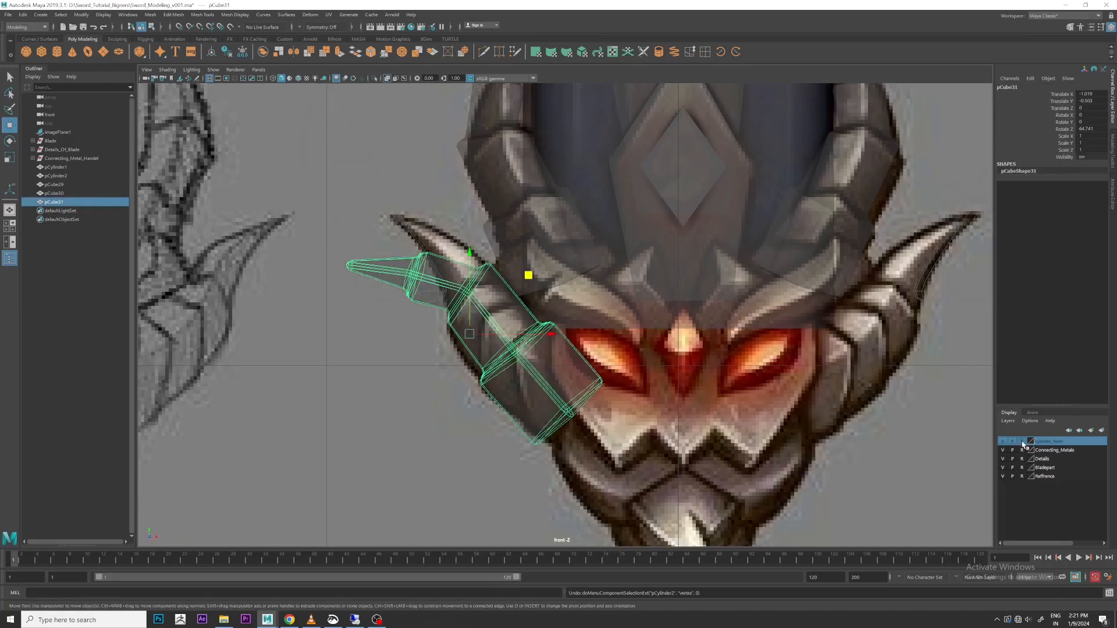
# Reshape the lower horn's tip and middle vertex rings by moving and rotating them to follow the reference curve.
pyautogui.moveTo(488, 287); pyautogui.dragTo(441, 232, button='right')
pyautogui.moveTo(314, 238); pyautogui.dragTo(434, 309)
pyautogui.moveTo(445, 217); pyautogui.dragTo(482, 189)
pyautogui.press('e')
pyautogui.press('w')
pyautogui.moveTo(502, 257); pyautogui.dragTo(447, 314)
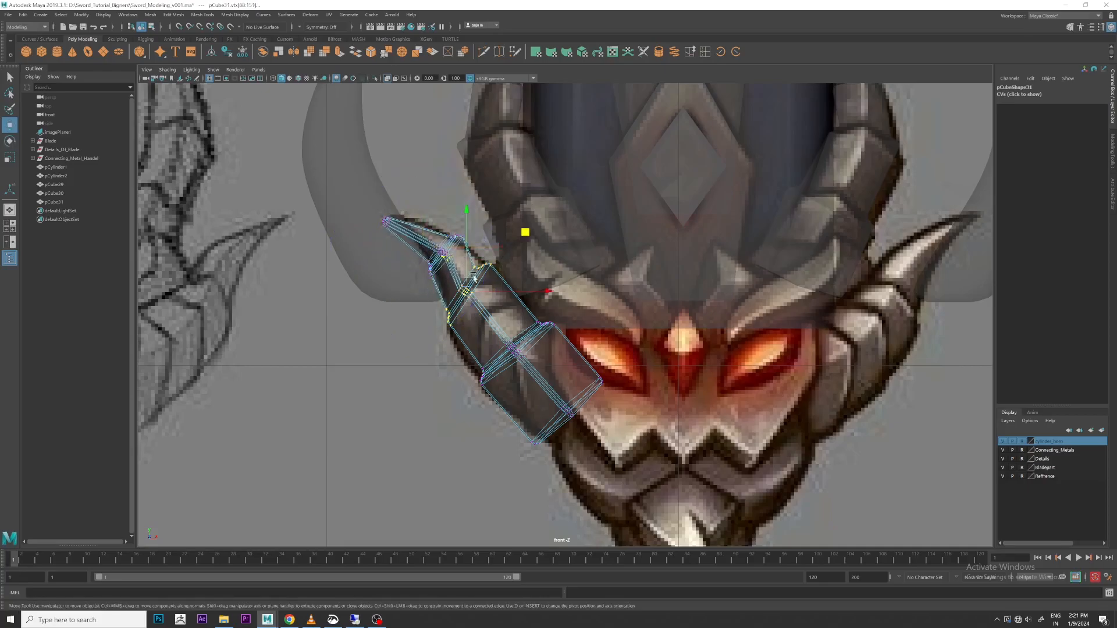
pyautogui.press('e')
pyautogui.moveTo(517, 221); pyautogui.dragTo(538, 236)
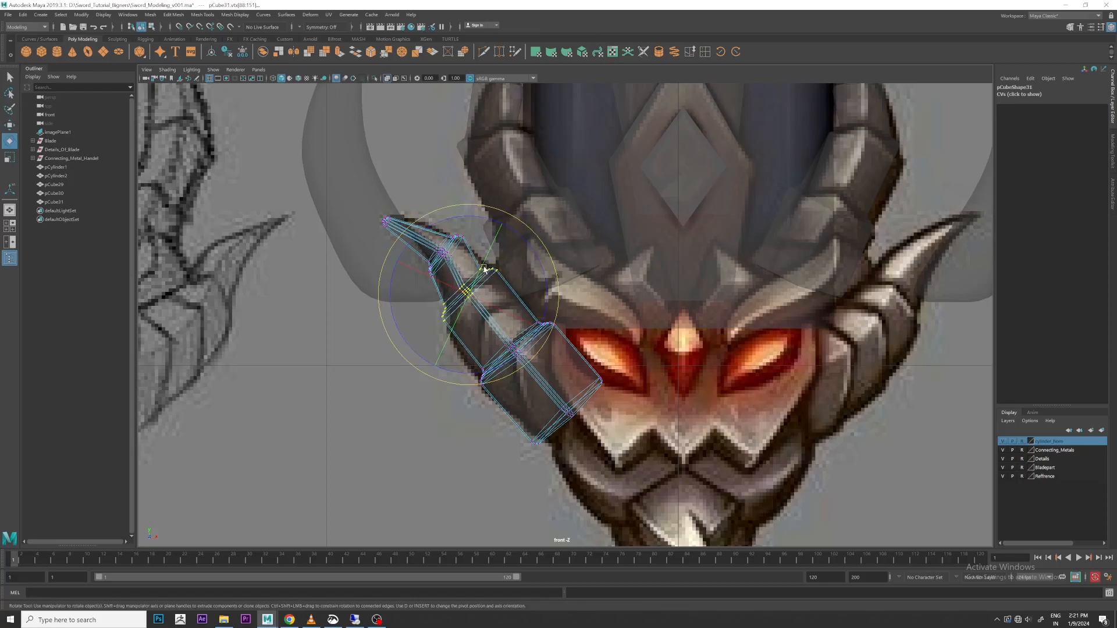
pyautogui.moveTo(482, 285); pyautogui.dragTo(499, 268, button='right')
pyautogui.scroll(1, 486, 256)
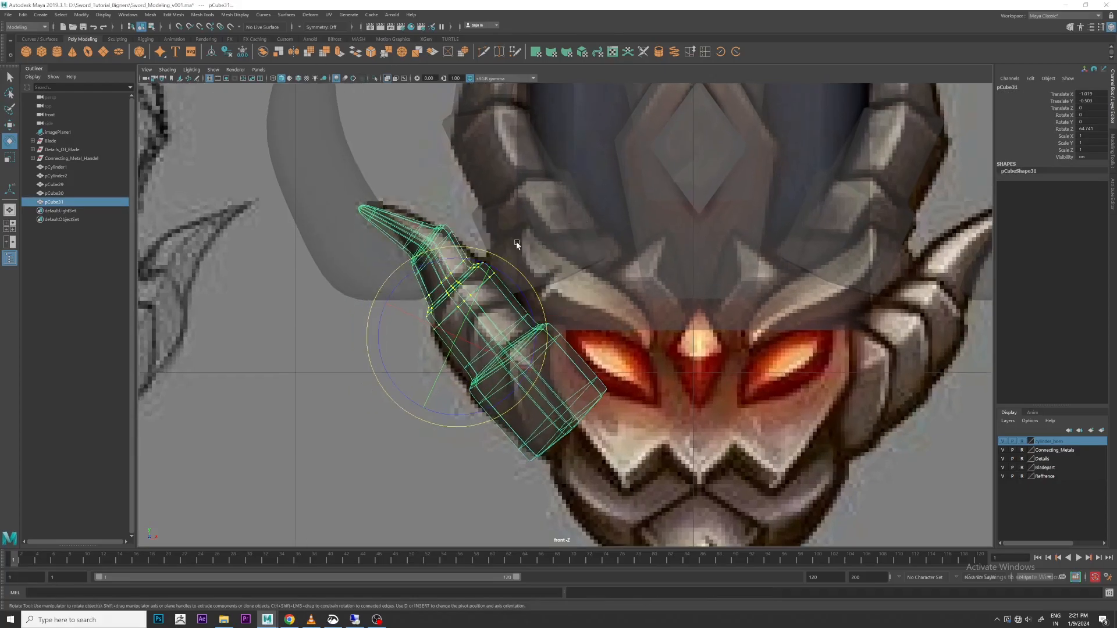
# Hide the cylinder_horn layer and inspect the new lower horn in the perspective view.
pyautogui.press('space')
pyautogui.press('space')
pyautogui.click(817, 208)
pyautogui.scroll(2, 817, 207)
pyautogui.keyDown('alt'); pyautogui.moveTo(809, 215); pyautogui.dragTo(605, 273); pyautogui.keyUp('alt')
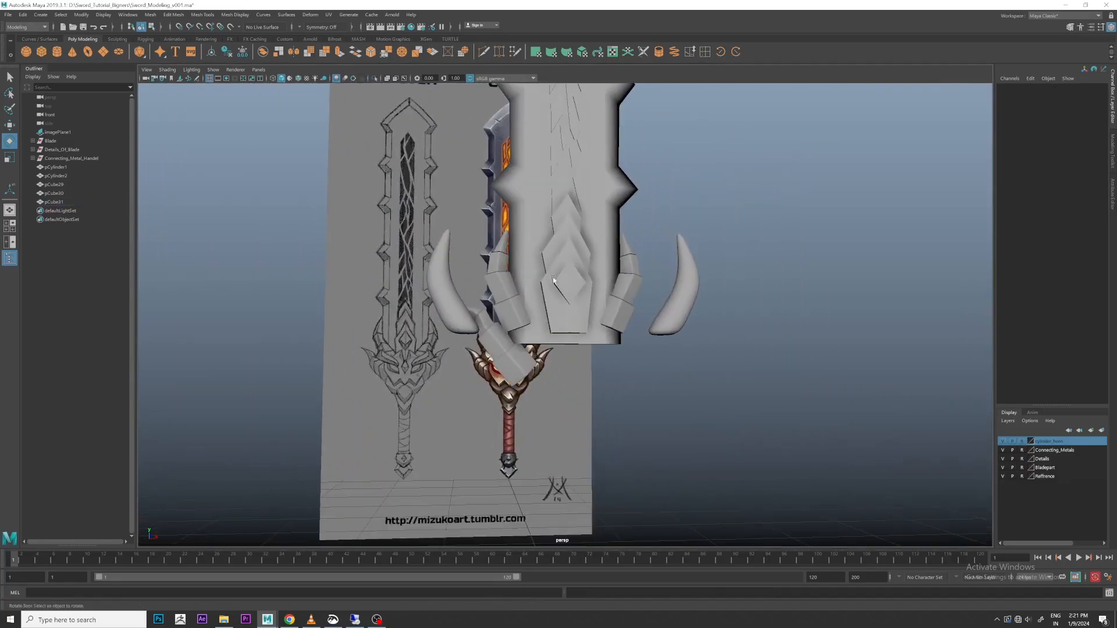
pyautogui.click(1003, 442)
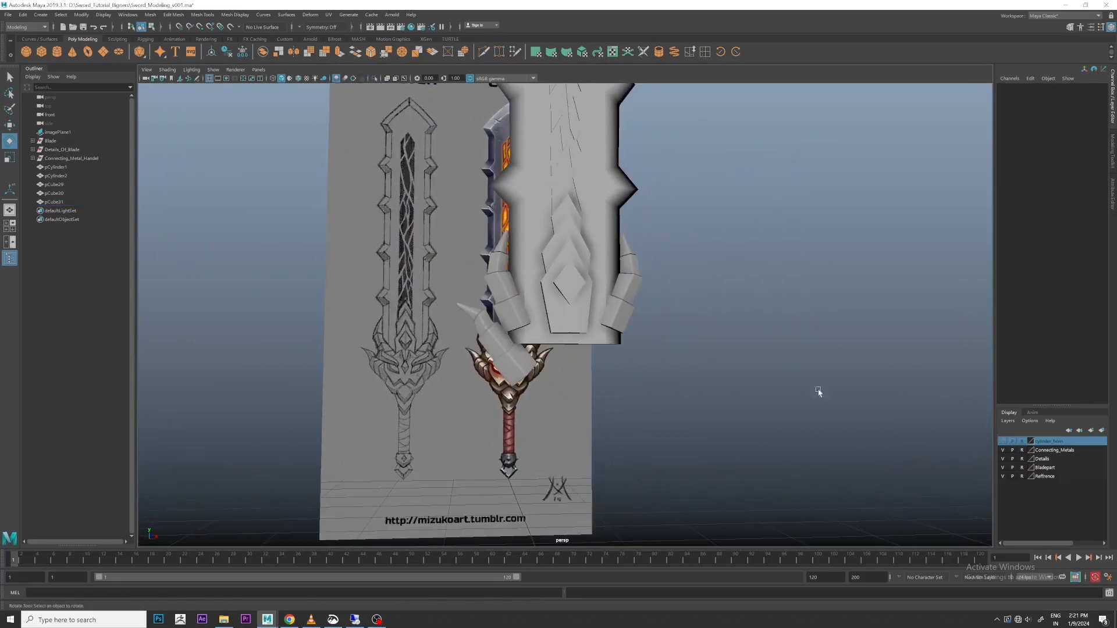
pyautogui.keyDown('alt'); pyautogui.moveTo(772, 314); pyautogui.dragTo(713, 297); pyautogui.keyUp('alt')
# Freeze the lower horn's transformations and place its pivot on the sword's vertical centreline.
pyautogui.click(494, 353)
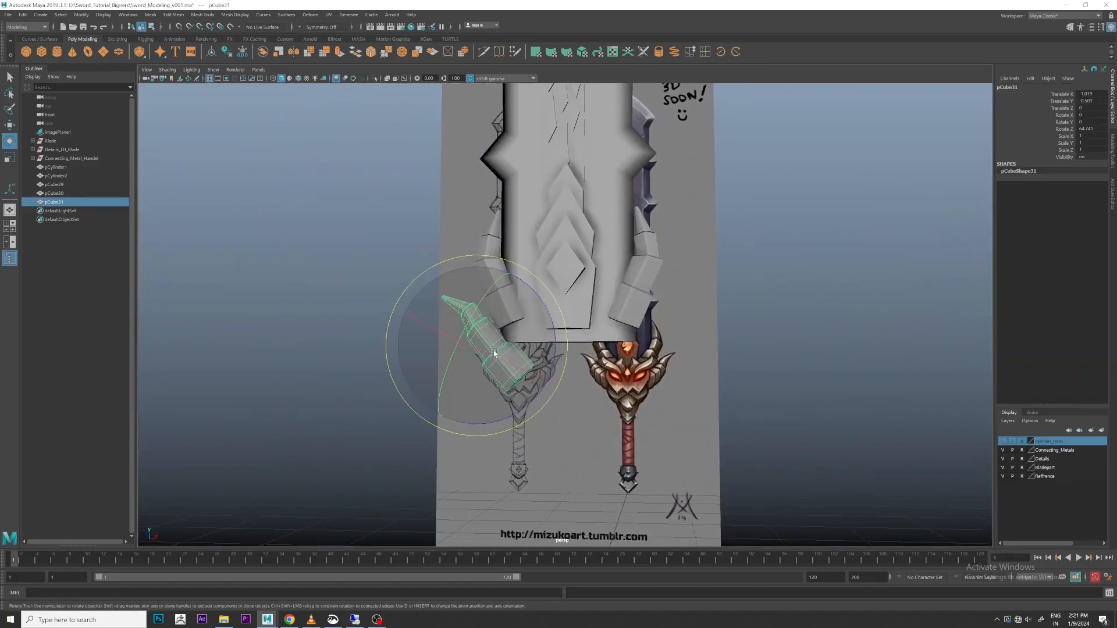
pyautogui.press('space')
pyautogui.press('space')
pyautogui.scroll(-5, 474, 295)
pyautogui.scroll(3, 474, 294)
pyautogui.click(213, 53)
pyautogui.click(227, 52)
pyautogui.click(242, 53)
pyautogui.scroll(2, 552, 315)
pyautogui.press('w')
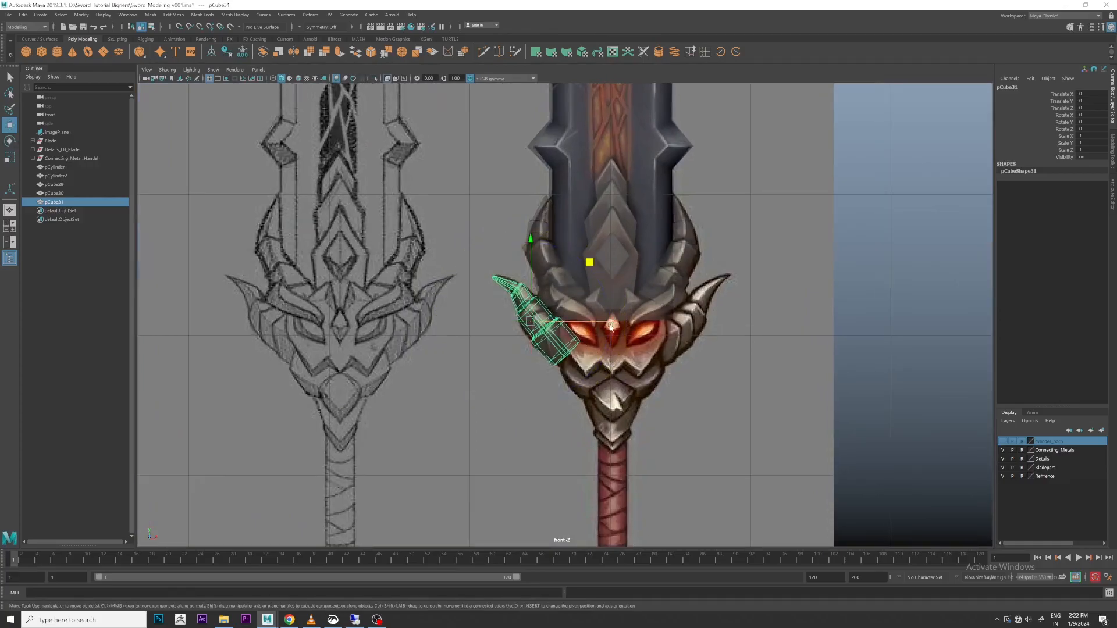
pyautogui.moveTo(610, 326); pyautogui.dragTo(690, 327)
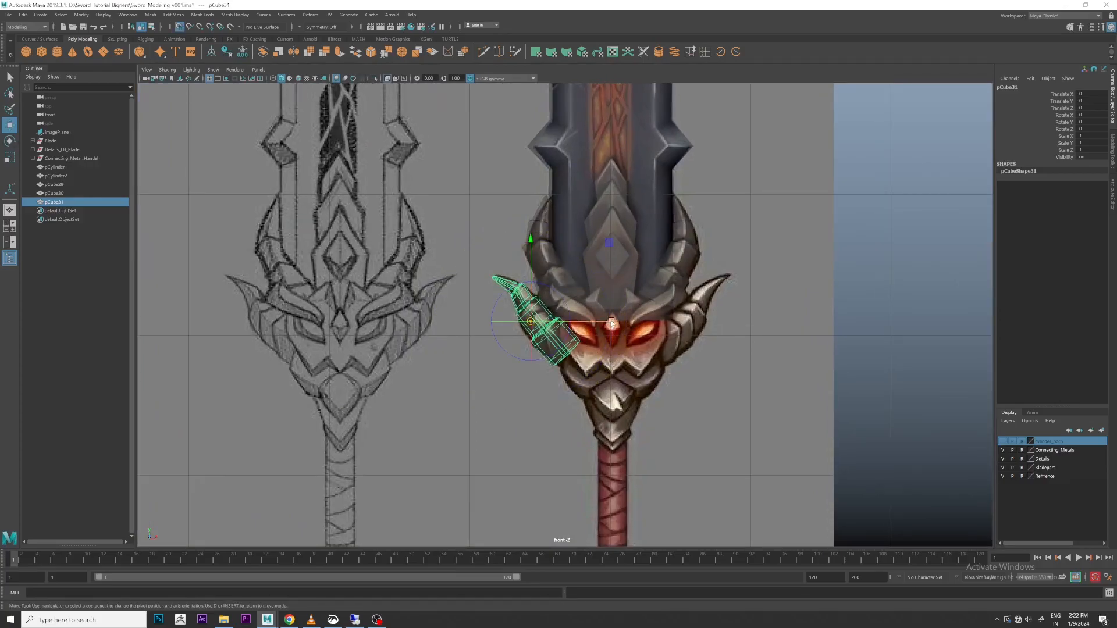
# Mirror the lower horn across X to the opposite side with Duplicate Special and check the pair in perspective.
pyautogui.click(22, 14)
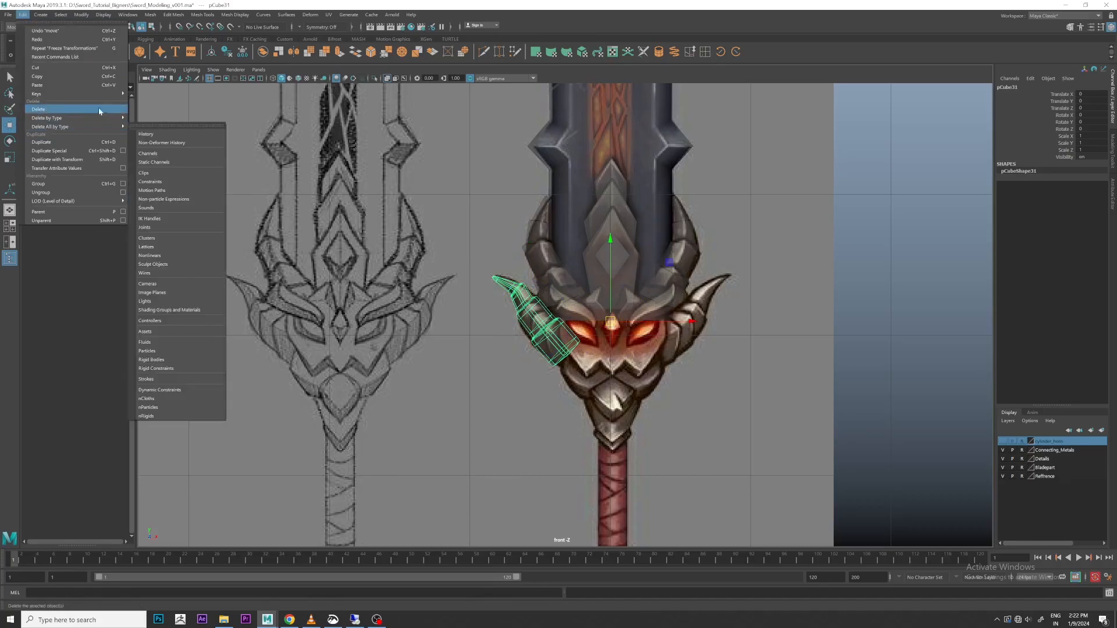
pyautogui.click(96, 151)
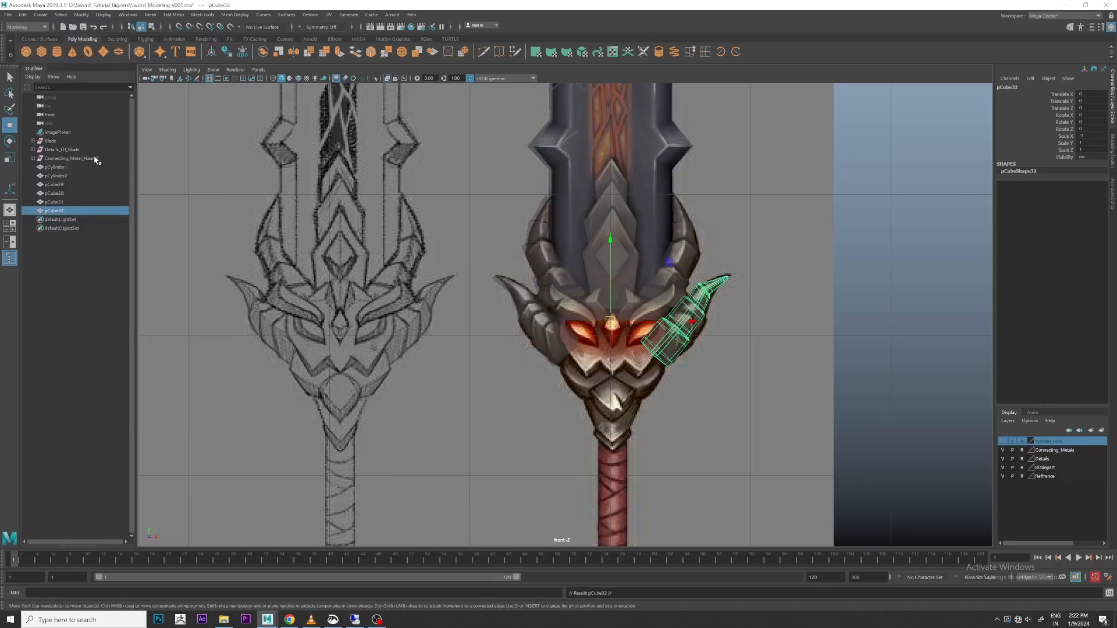
pyautogui.click(900, 243)
pyautogui.press('space')
pyautogui.press('space')
pyautogui.keyDown('alt'); pyautogui.moveTo(823, 244); pyautogui.dragTo(689, 381); pyautogui.keyUp('alt')
pyautogui.keyDown('alt'); pyautogui.moveTo(687, 383); pyautogui.dragTo(807, 287, button='right'); pyautogui.keyUp('alt')
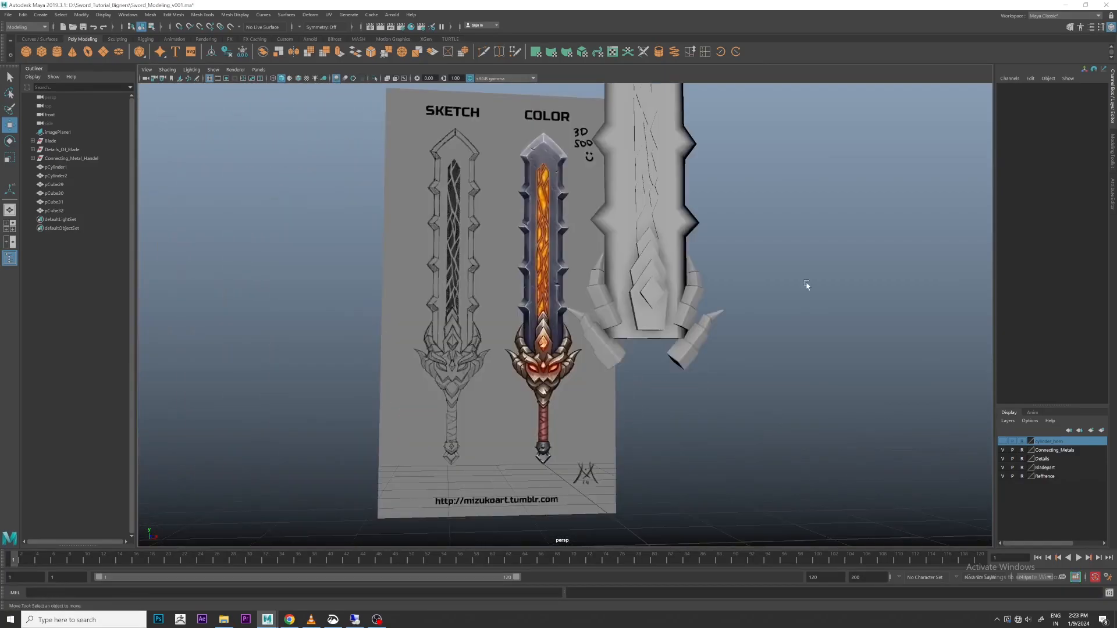
pyautogui.keyDown('alt'); pyautogui.moveTo(808, 287); pyautogui.dragTo(829, 306); pyautogui.keyUp('alt')
# Group the four segmented horns and name the group Horns.
pyautogui.click(719, 298)
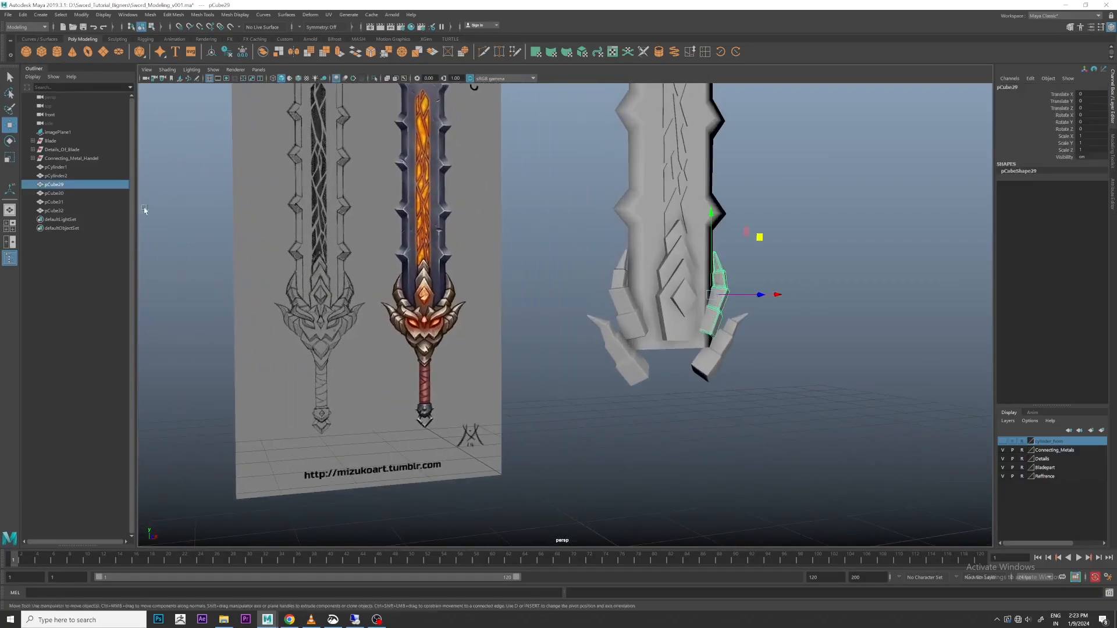
pyautogui.keyDown('shift'); pyautogui.click(64, 211); pyautogui.keyUp('shift')
pyautogui.hotkey('ctrl', 'g')
pyautogui.doubleClick(87, 185)
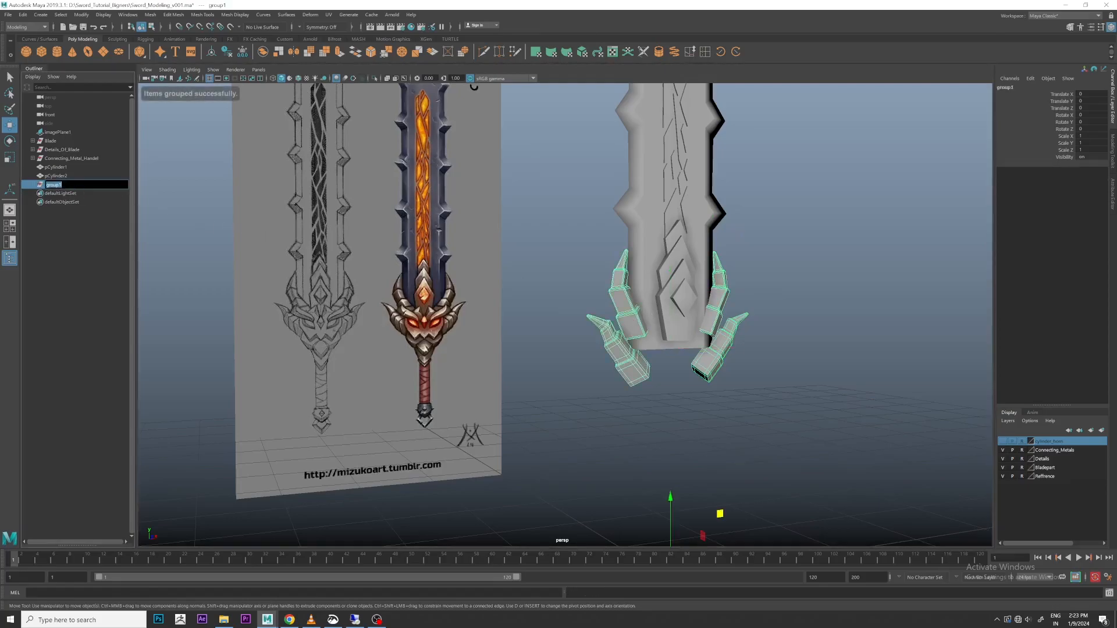
pyautogui.write('Horns')
pyautogui.press('Return')
# Group the two cylinder horns and name the group Cylindelic_horn.
pyautogui.click(74, 167)
pyautogui.keyDown('shift'); pyautogui.click(71, 176); pyautogui.keyUp('shift')
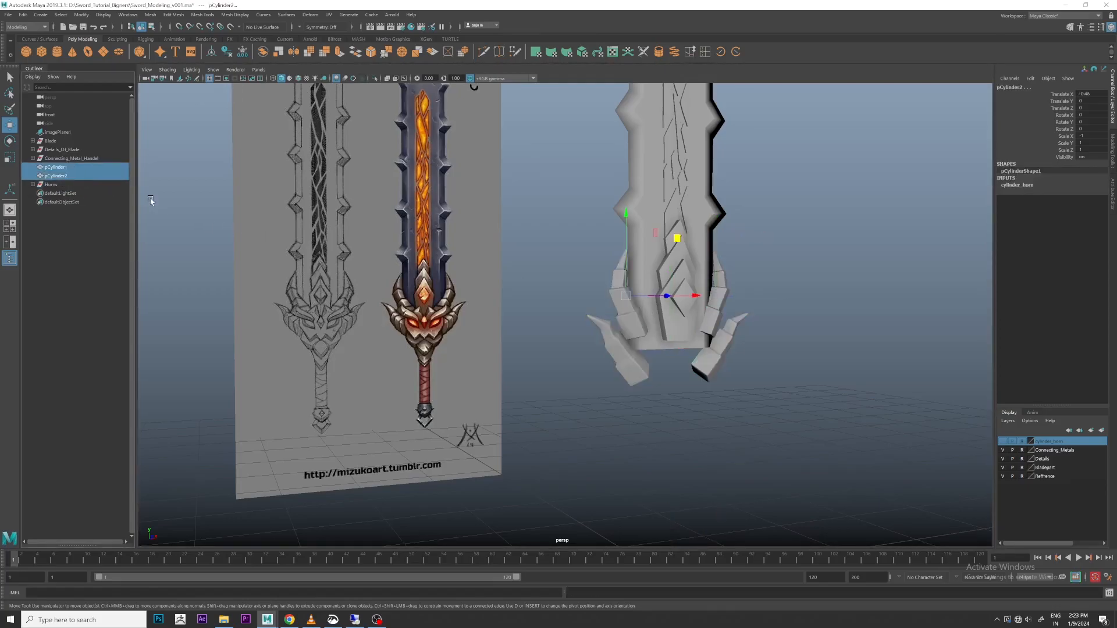
pyautogui.hotkey('ctrl', 'g')
pyautogui.doubleClick(75, 176)
pyautogui.write('Cyl')
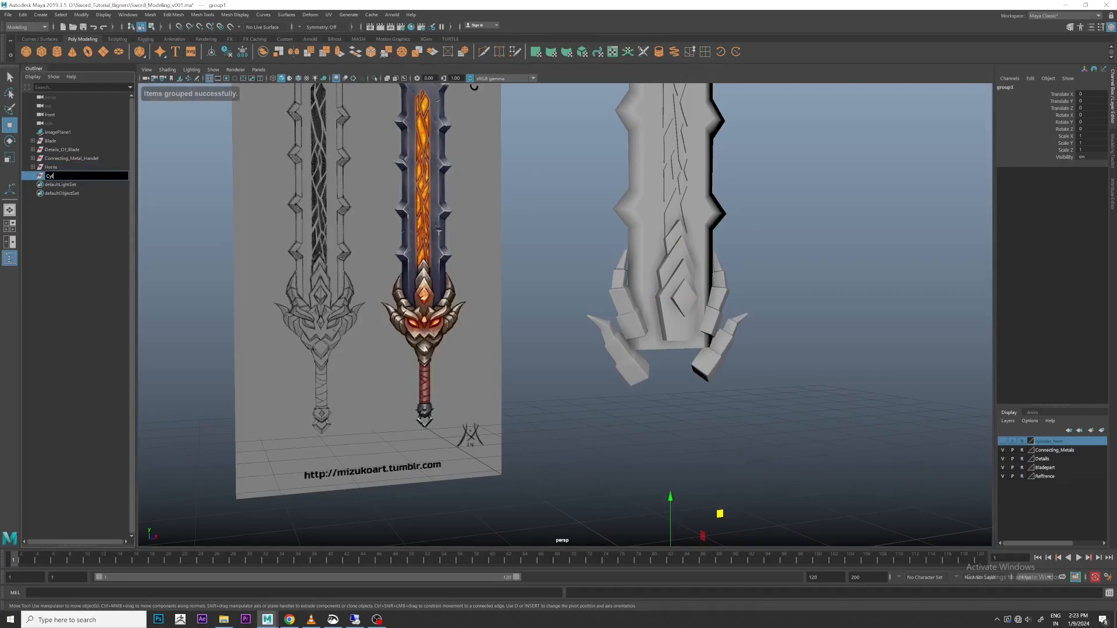
pyautogui.write('indelic')
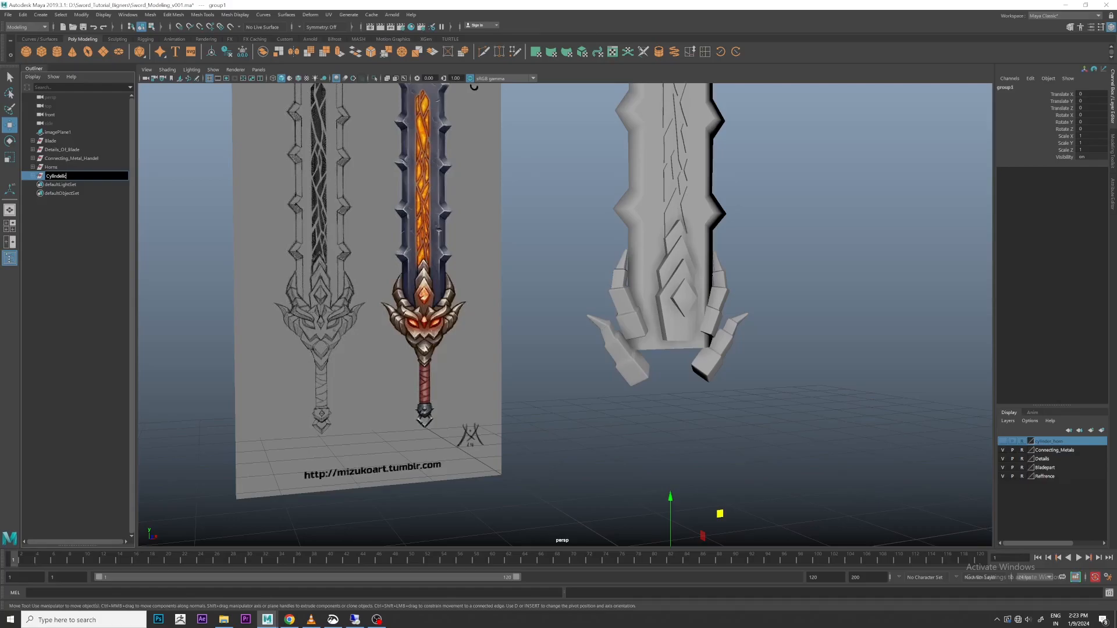
pyautogui.write('_horn')
pyautogui.press('Return')
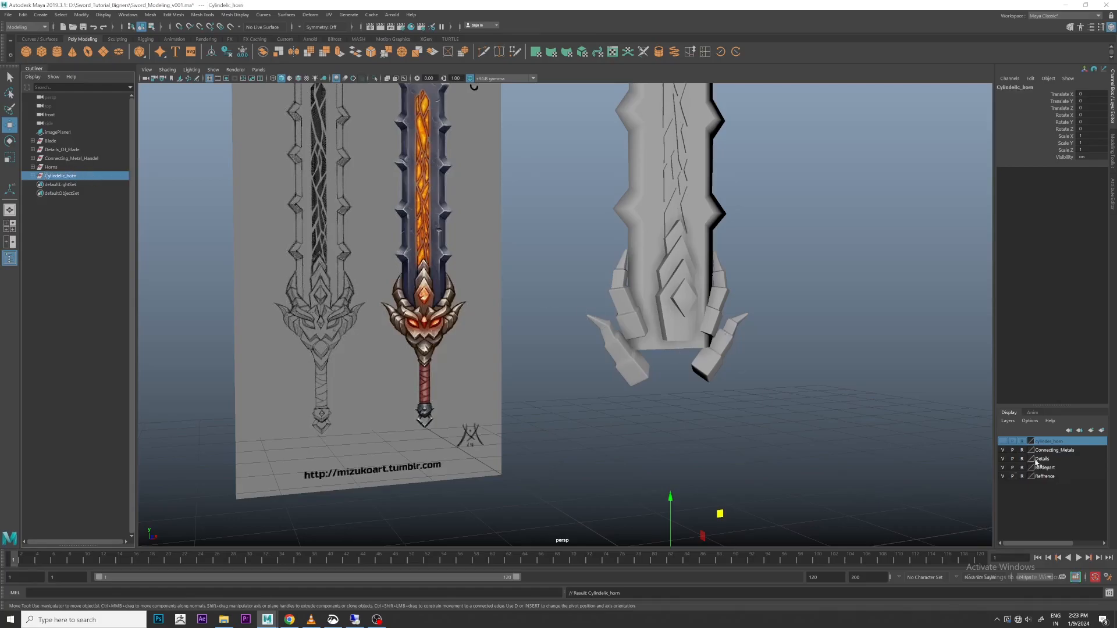
# Show the cylinder_horn layer briefly to compare the horn sets in perspective, and hide it again.
pyautogui.click(1003, 442)
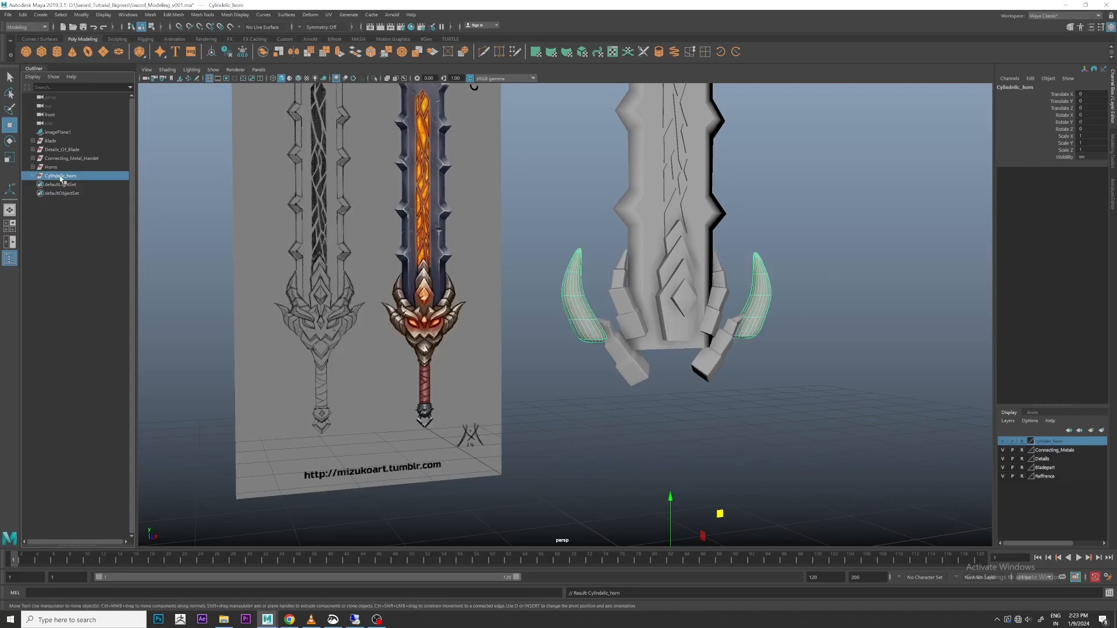
pyautogui.click(773, 306)
pyautogui.scroll(-2, 758, 308)
pyautogui.keyDown('alt'); pyautogui.moveTo(780, 302); pyautogui.dragTo(771, 294); pyautogui.keyUp('alt')
pyautogui.click(1003, 441)
pyautogui.scroll(1, 762, 317)
pyautogui.keyDown('alt'); pyautogui.moveTo(763, 318); pyautogui.dragTo(761, 307, button='middle'); pyautogui.keyUp('alt')
pyautogui.keyDown('alt'); pyautogui.moveTo(762, 307); pyautogui.dragTo(700, 308); pyautogui.keyUp('alt')
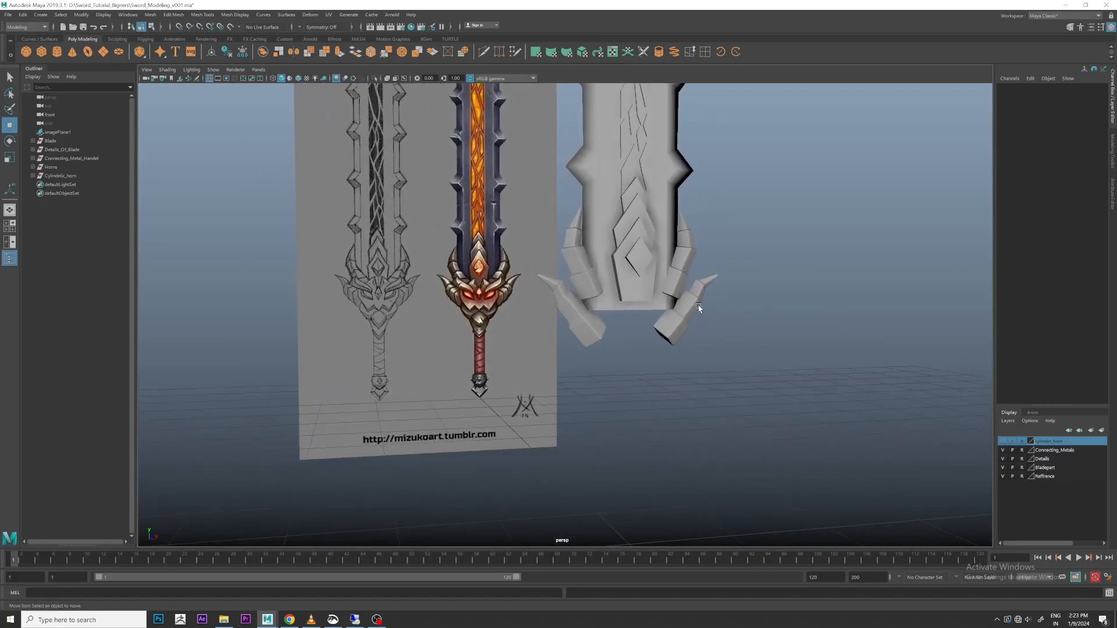
# Centre the Horns group's pivot and view the whole sword beside the reference.
pyautogui.click(67, 168)
pyautogui.click(227, 52)
pyautogui.click(759, 283)
pyautogui.moveTo(759, 283)
pyautogui.keyDown('alt'); pyautogui.mouseDown()
pyautogui.moveTo(740, 309)
pyautogui.moveTo(756, 304)
pyautogui.moveTo(768, 347)
pyautogui.moveTo(767, 336)
pyautogui.moveTo(814, 351)
pyautogui.moveTo(660, 389)
pyautogui.moveTo(701, 314)
pyautogui.moveTo(797, 326)
pyautogui.moveTo(727, 324)
pyautogui.moveTo(544, 354)
pyautogui.mouseUp(); pyautogui.keyUp('alt')
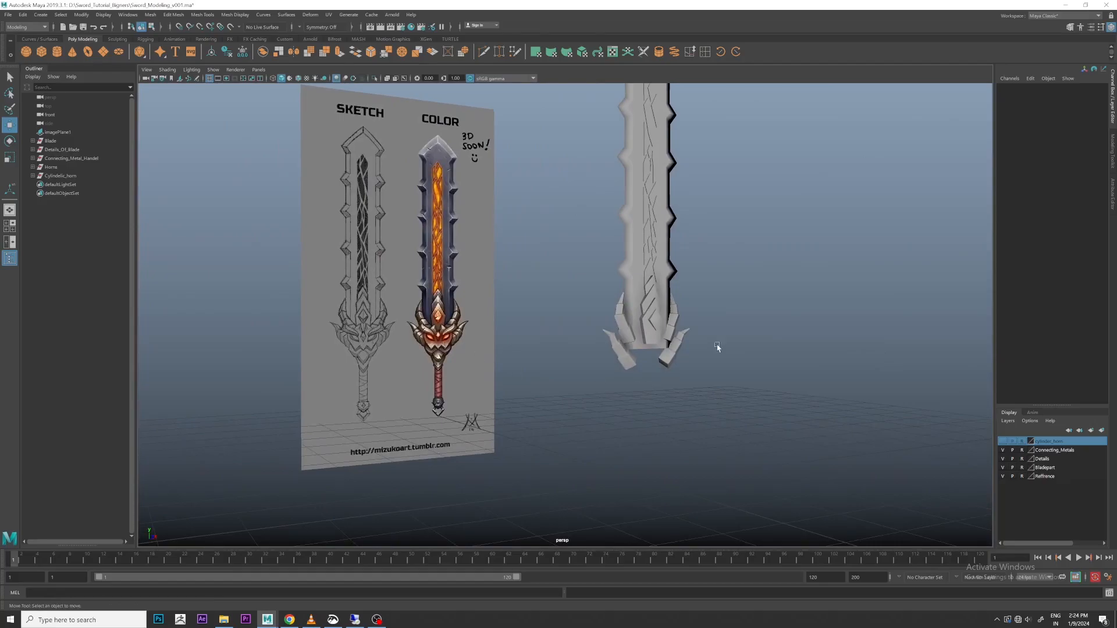
# In the front view, hide the Connecting_Metals, Details and Bladepart layers, keeping the Refrence layer visible.
pyautogui.press('space')
pyautogui.press('space')
pyautogui.scroll(5, 676, 327)
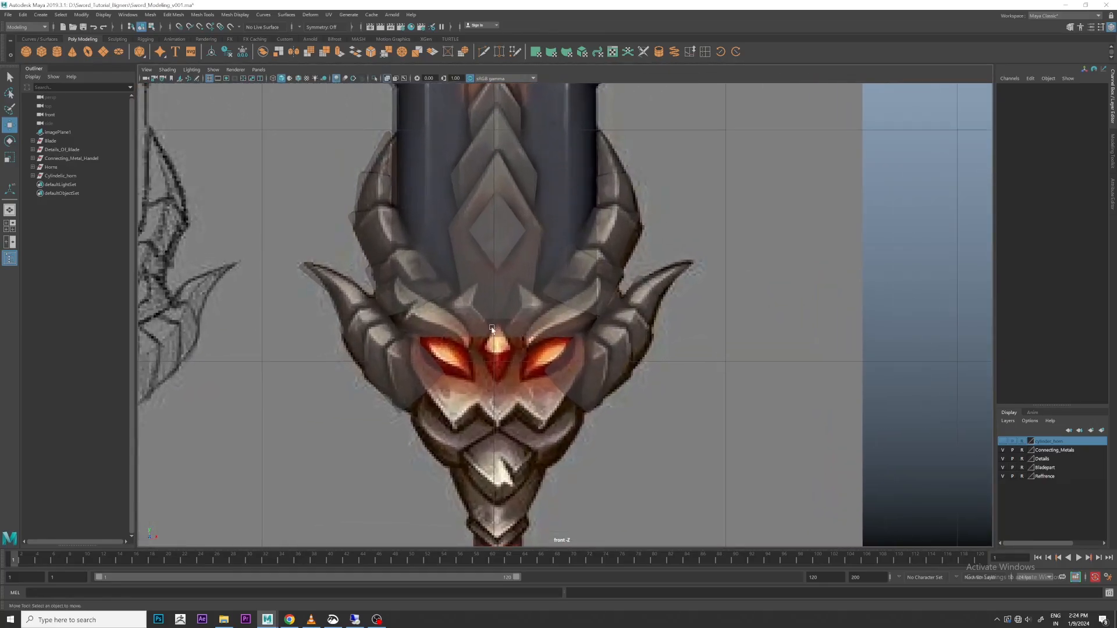
pyautogui.click(1002, 451)
pyautogui.click(1002, 468)
pyautogui.click(1002, 476)
pyautogui.click(1002, 477)
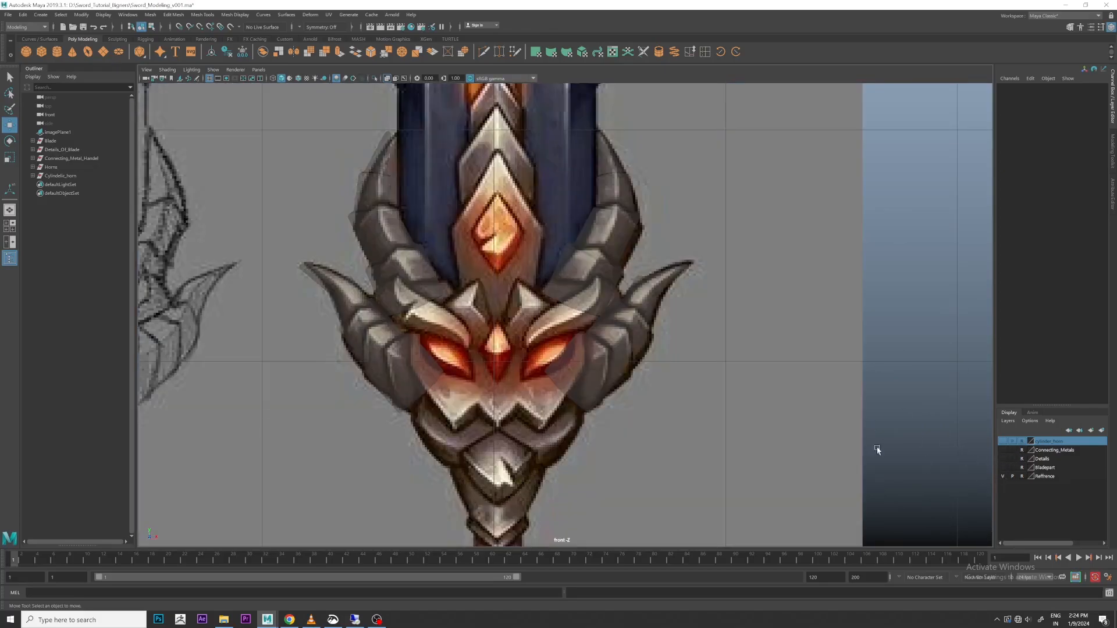
# Add the Horns group to a new reference-type display layer with a Horns-based name and hide that layer.
pyautogui.click(51, 167)
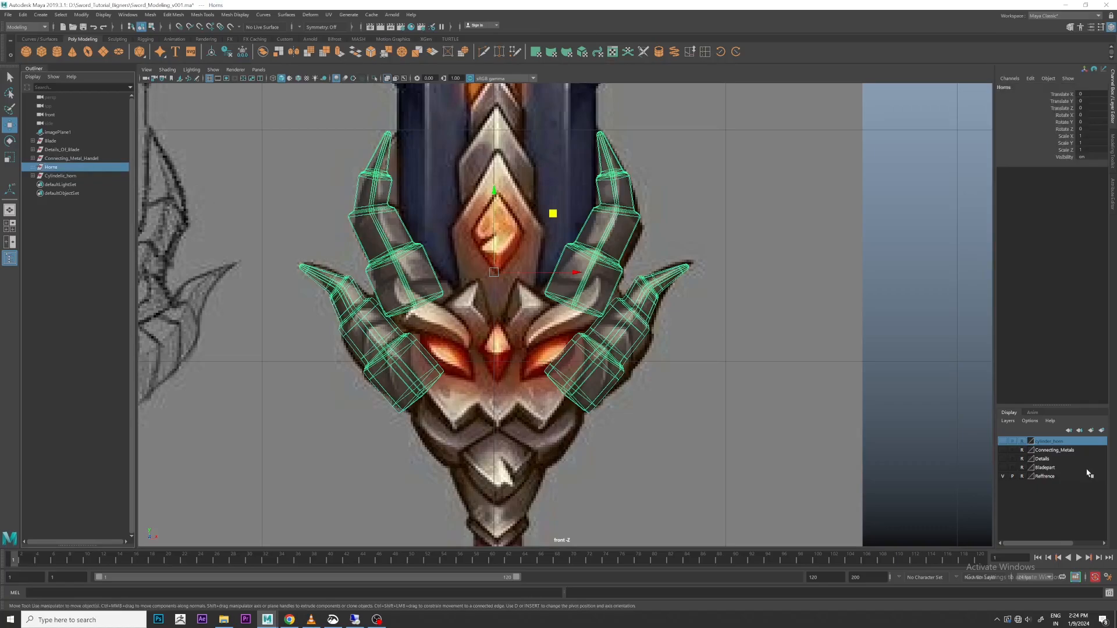
pyautogui.click(1101, 430)
pyautogui.click(1022, 441)
pyautogui.click(1022, 441)
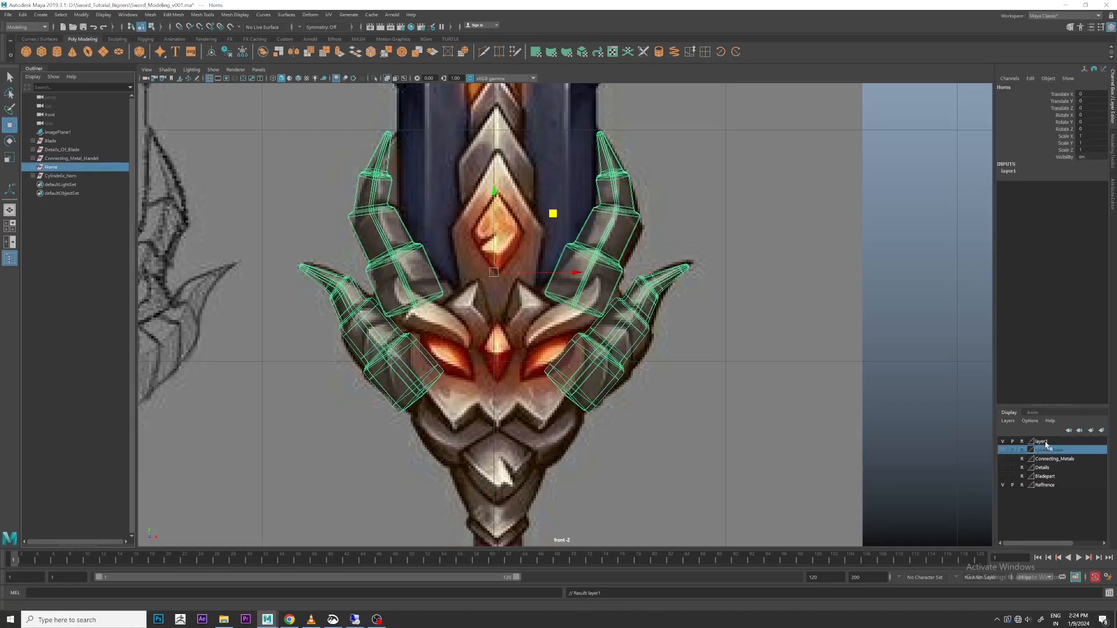
pyautogui.doubleClick(1044, 442)
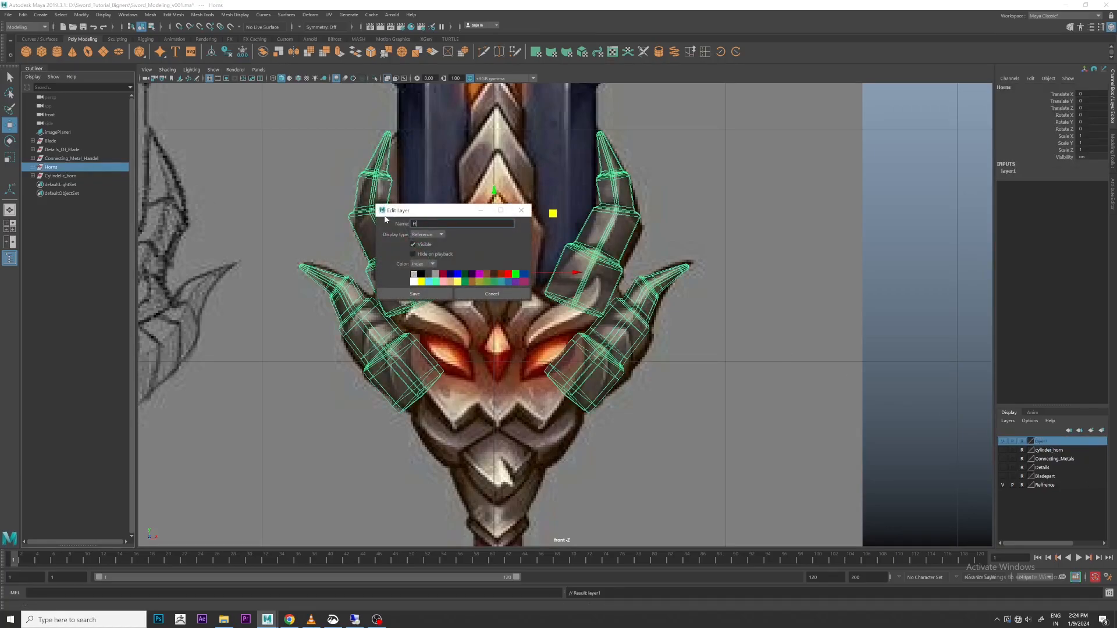
pyautogui.click(410, 294)
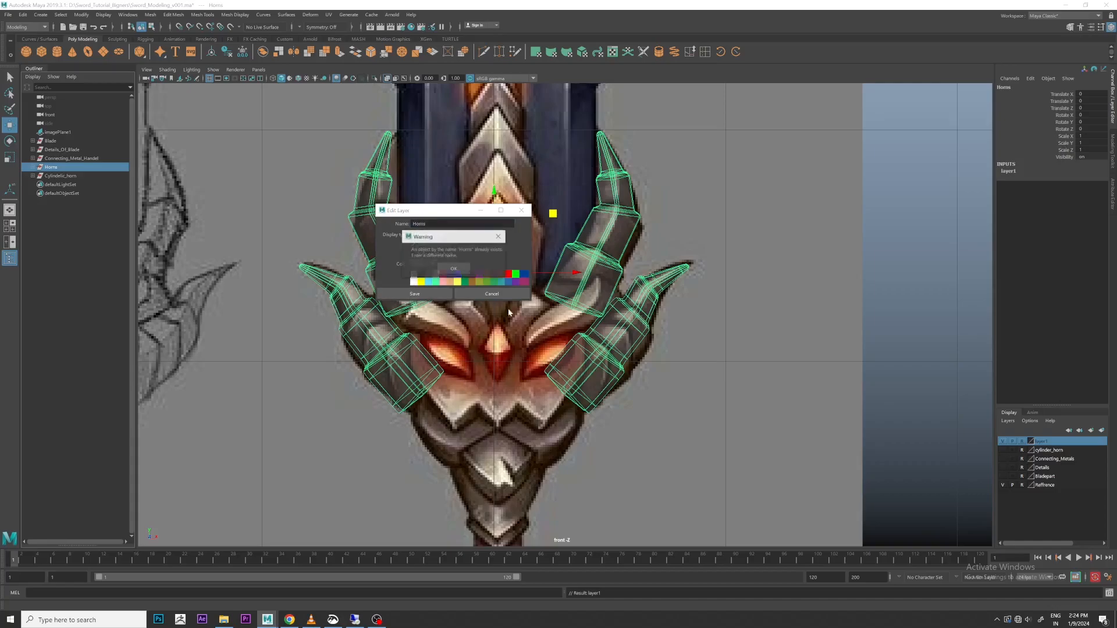
pyautogui.click(456, 269)
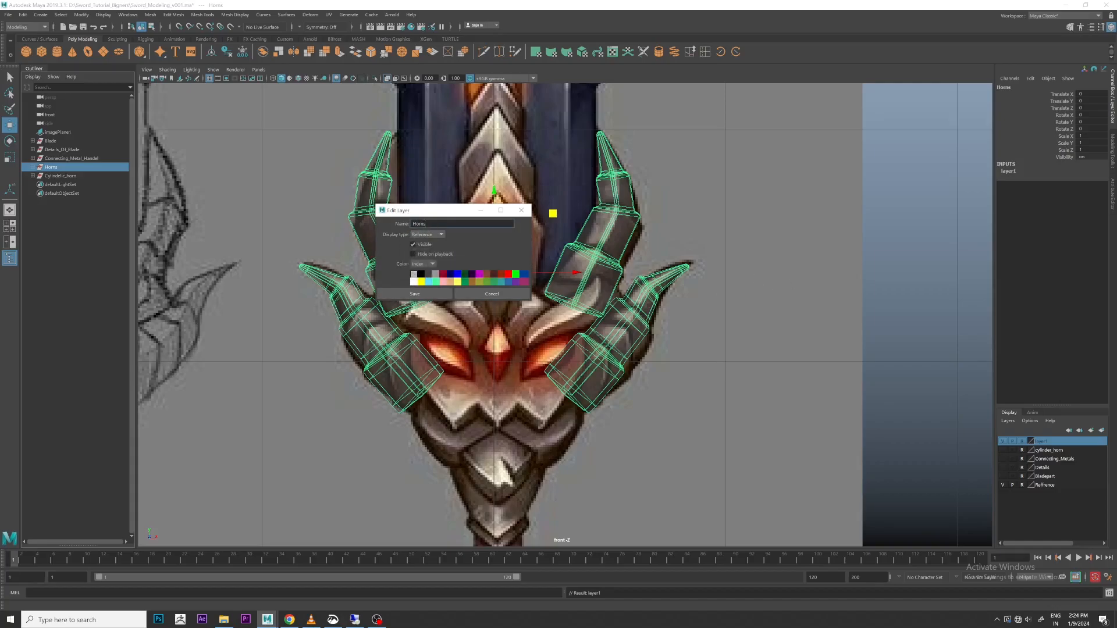
pyautogui.click(414, 293)
pyautogui.click(543, 286)
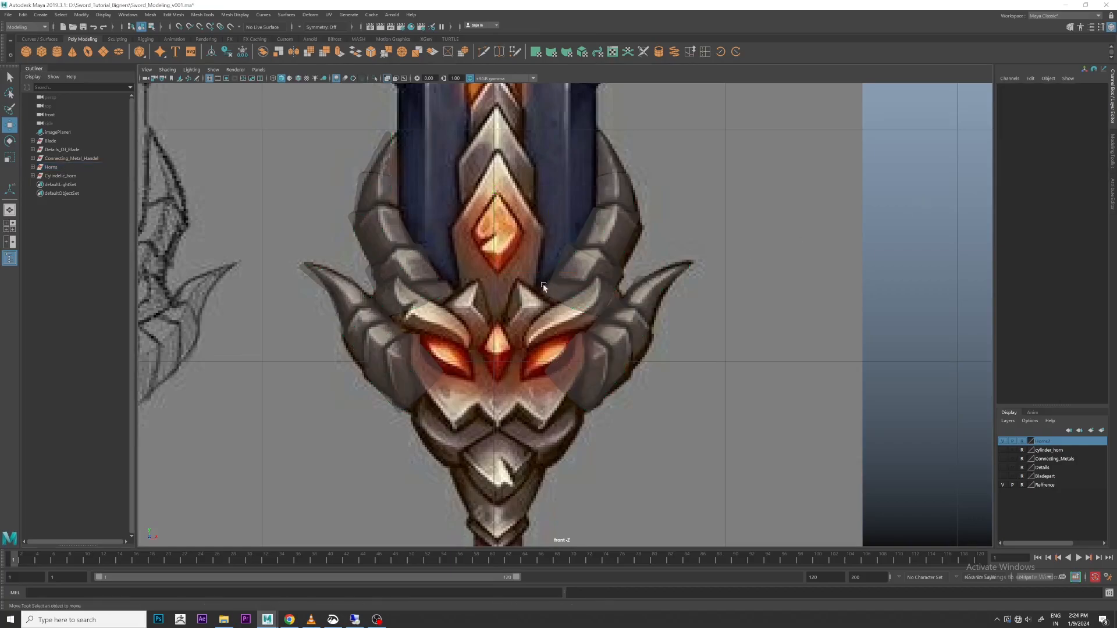
pyautogui.click(1002, 442)
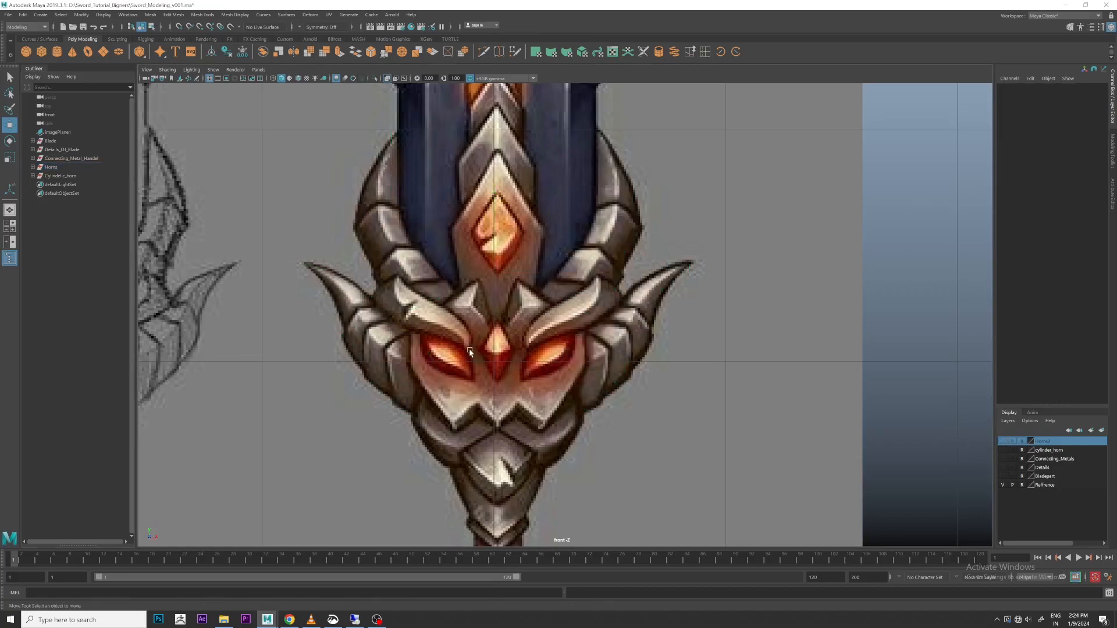